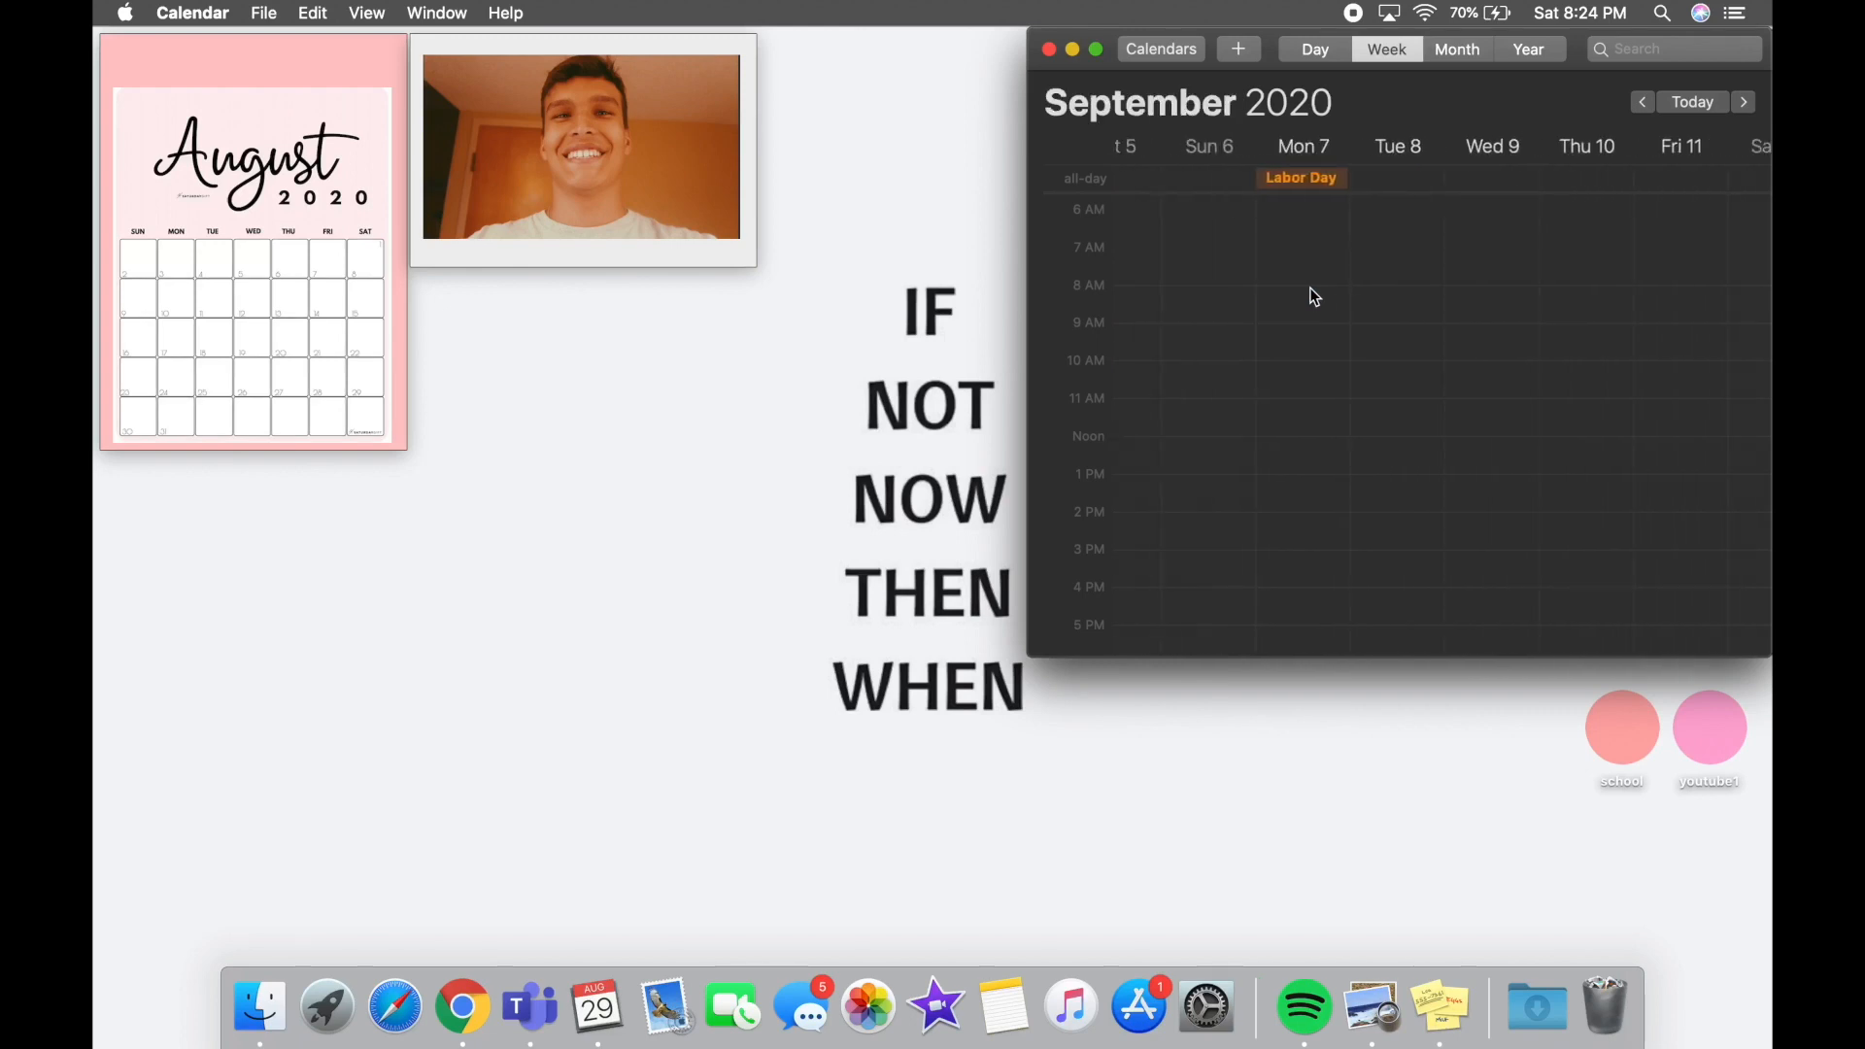
# Look over the Mac calendar from the week of August 23, 2020, in day, week, month and year views
pyautogui.hscroll(-10, 1313, 296)
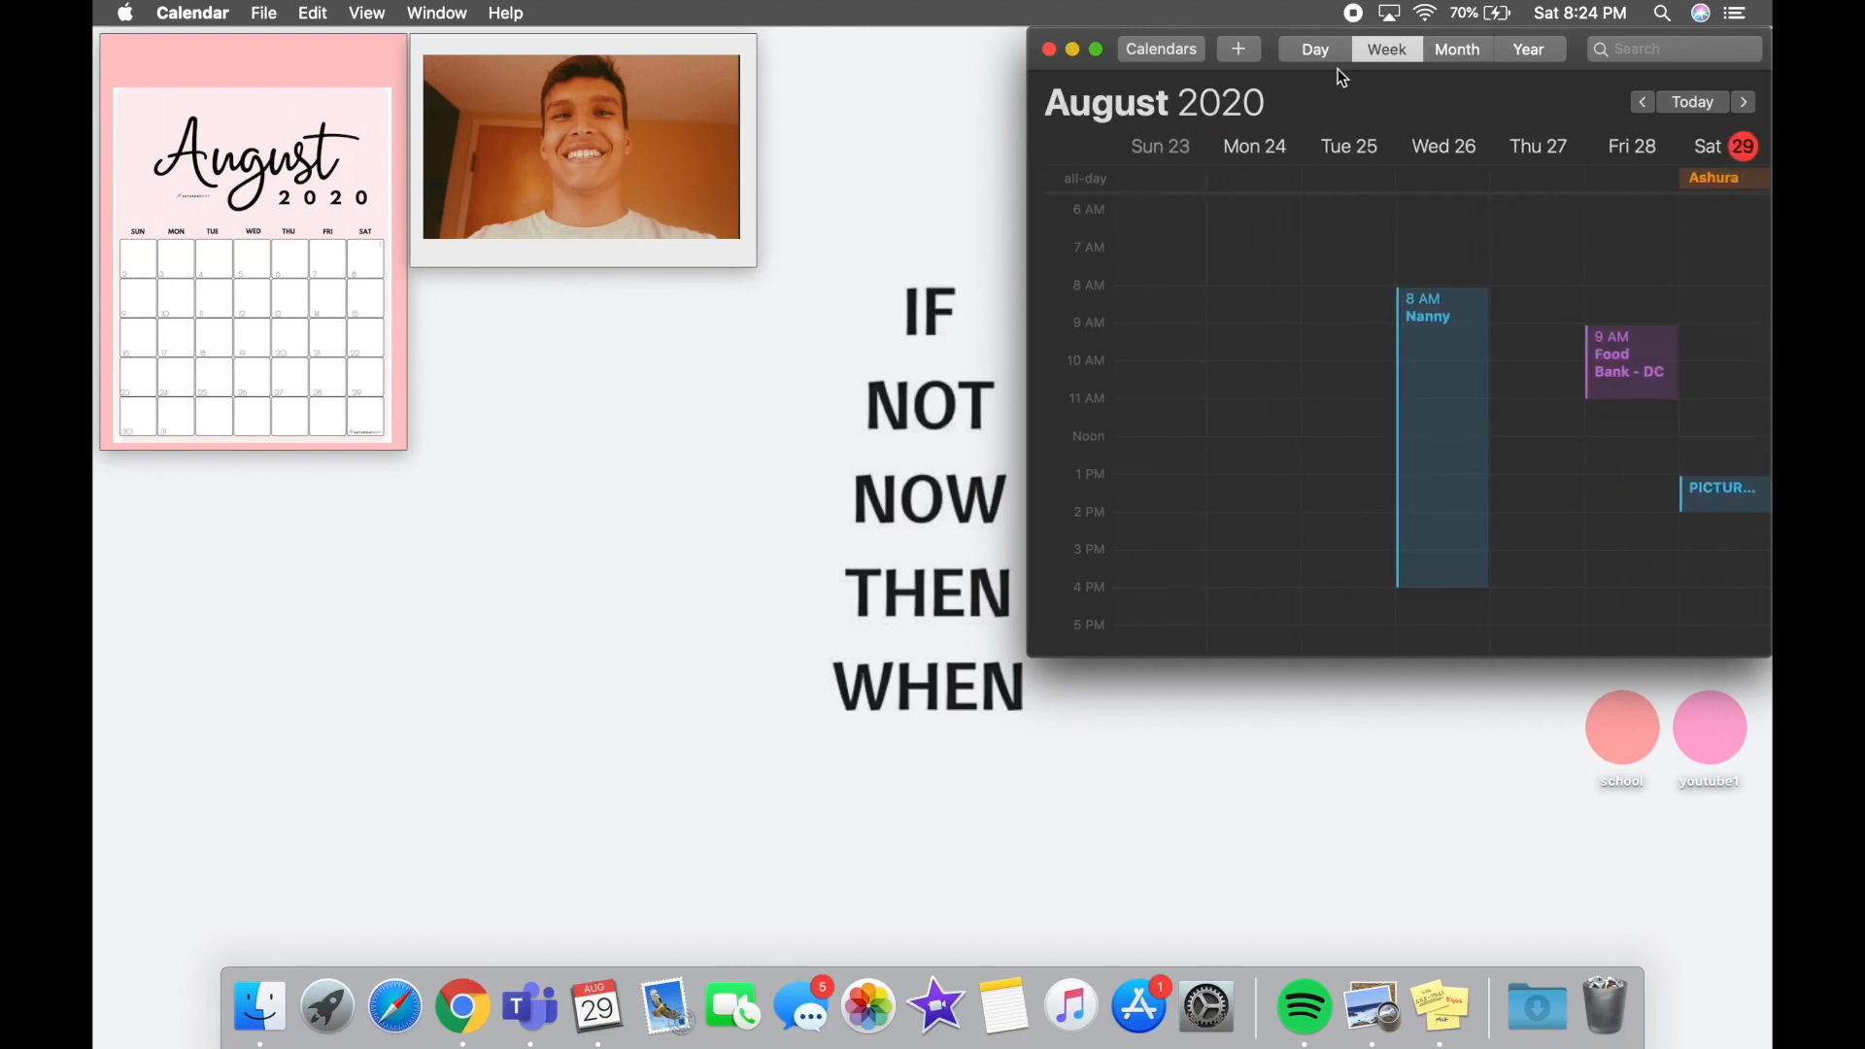
pyautogui.click(1332, 54)
pyautogui.scroll(-3, 1185, 369)
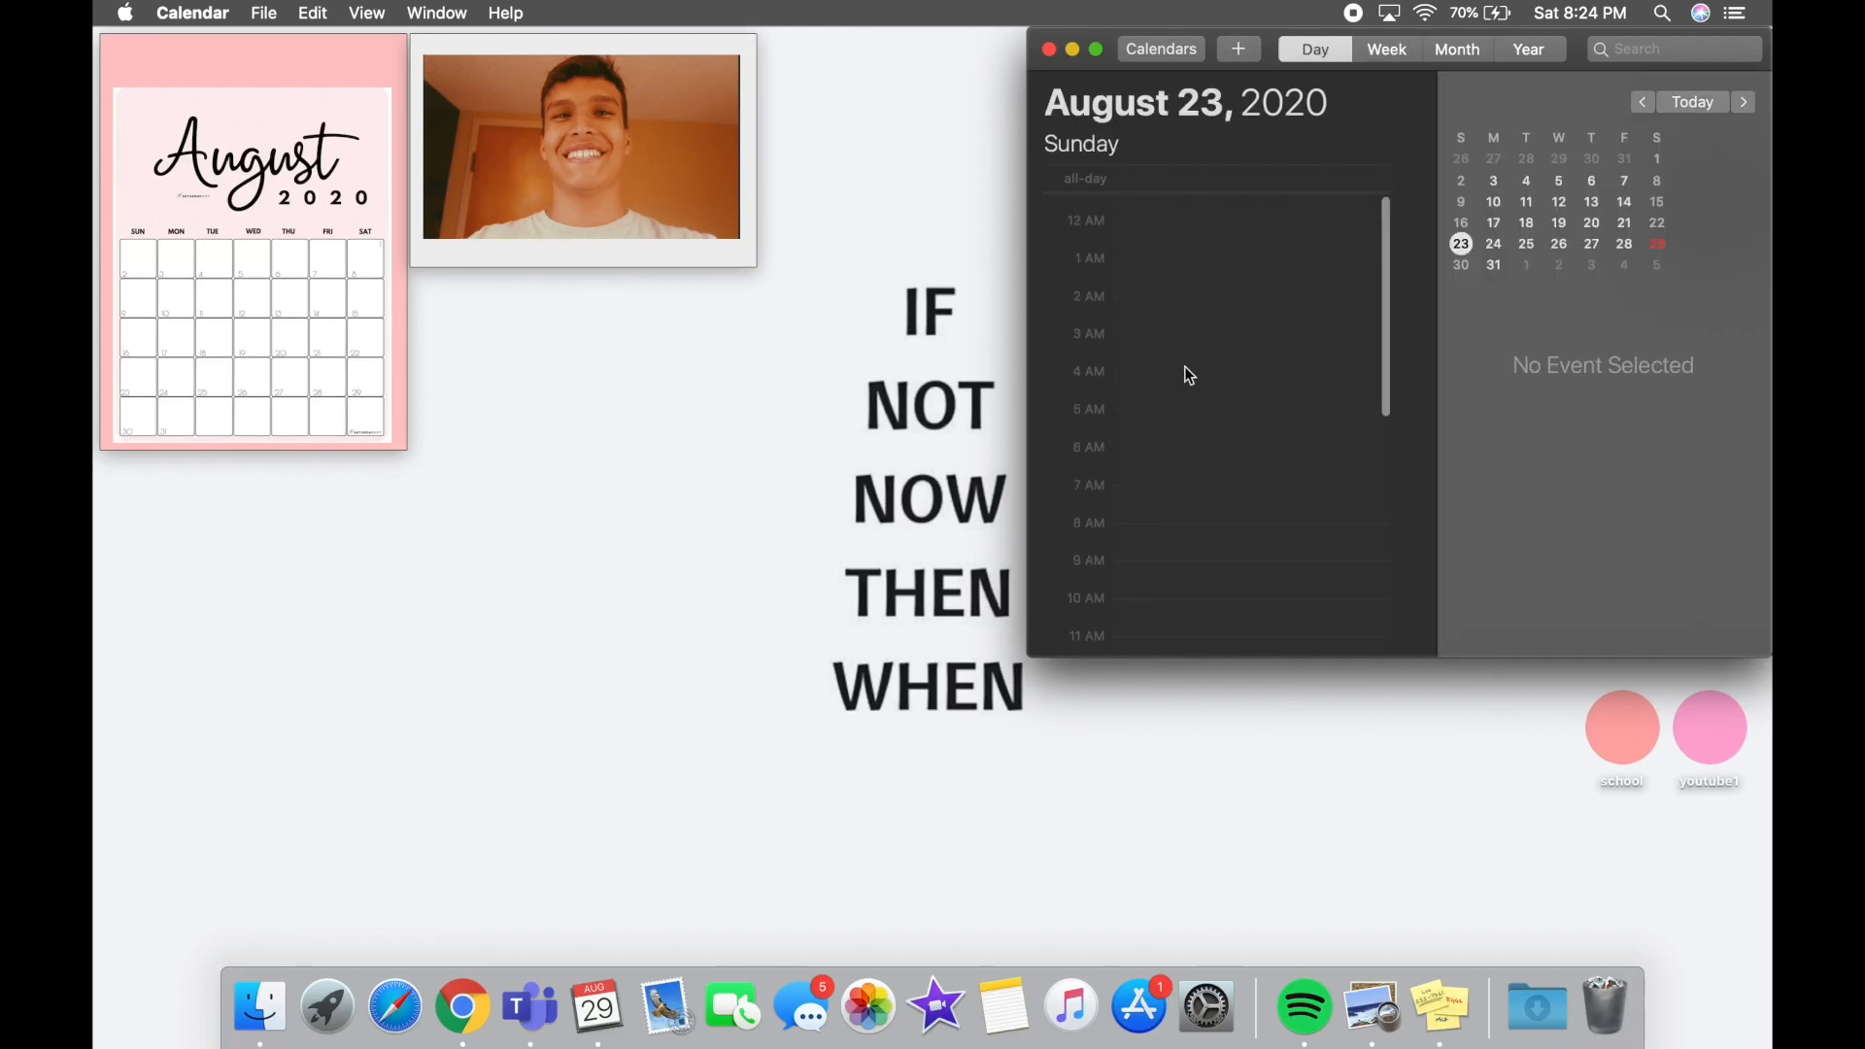
pyautogui.scroll(7, 1187, 227)
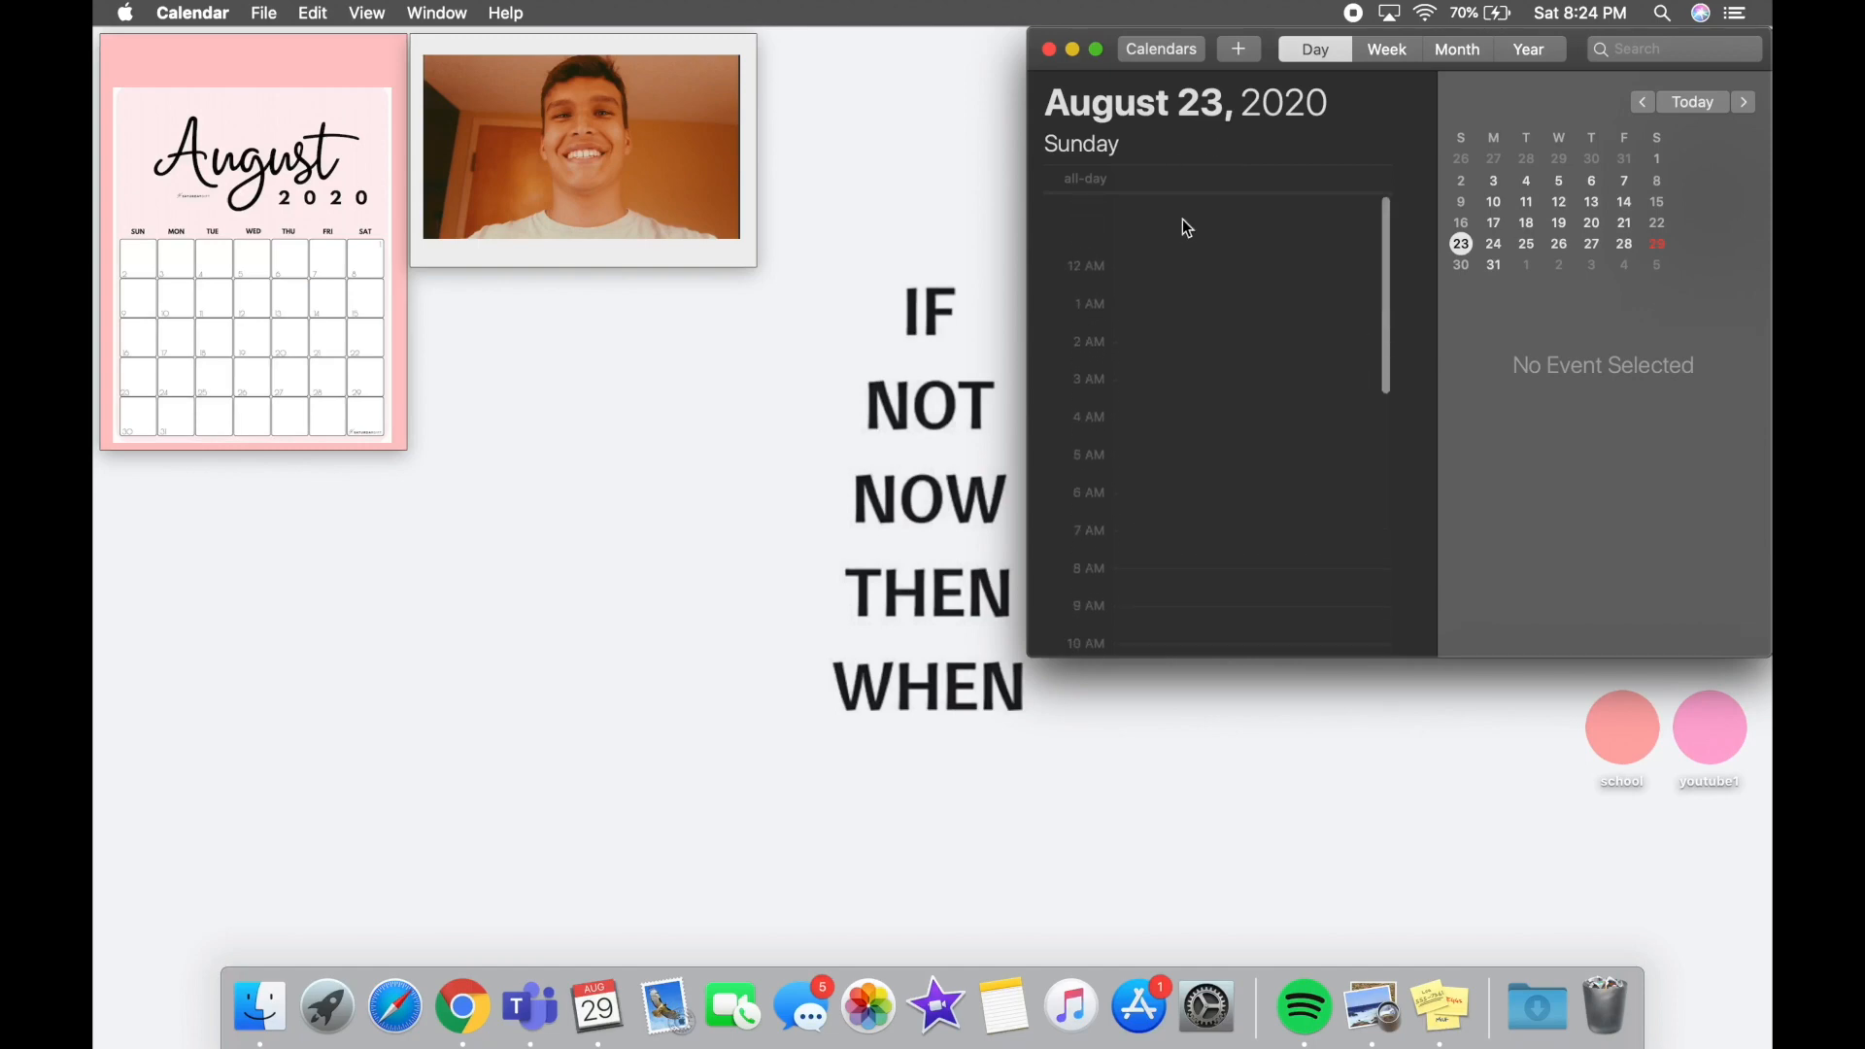
pyautogui.click(1388, 51)
pyautogui.click(1457, 50)
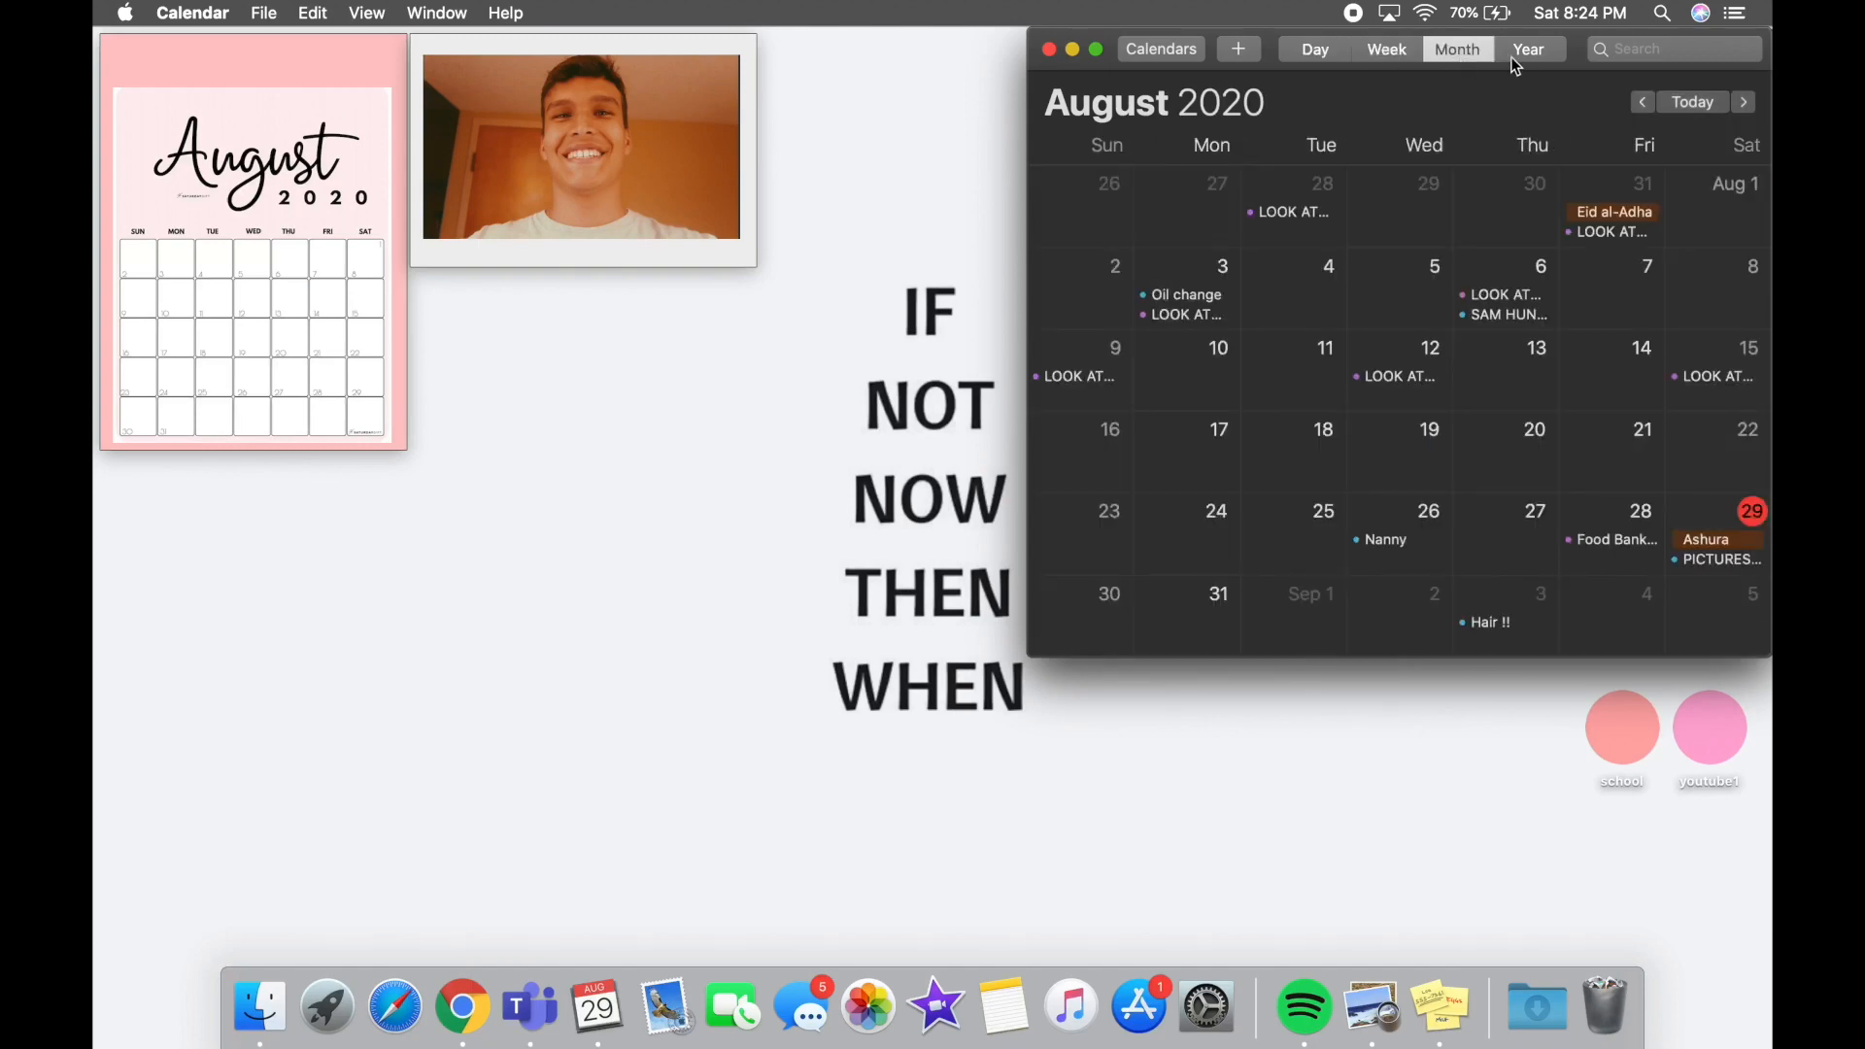
pyautogui.click(1522, 51)
pyautogui.click(1442, 57)
pyautogui.click(1385, 866)
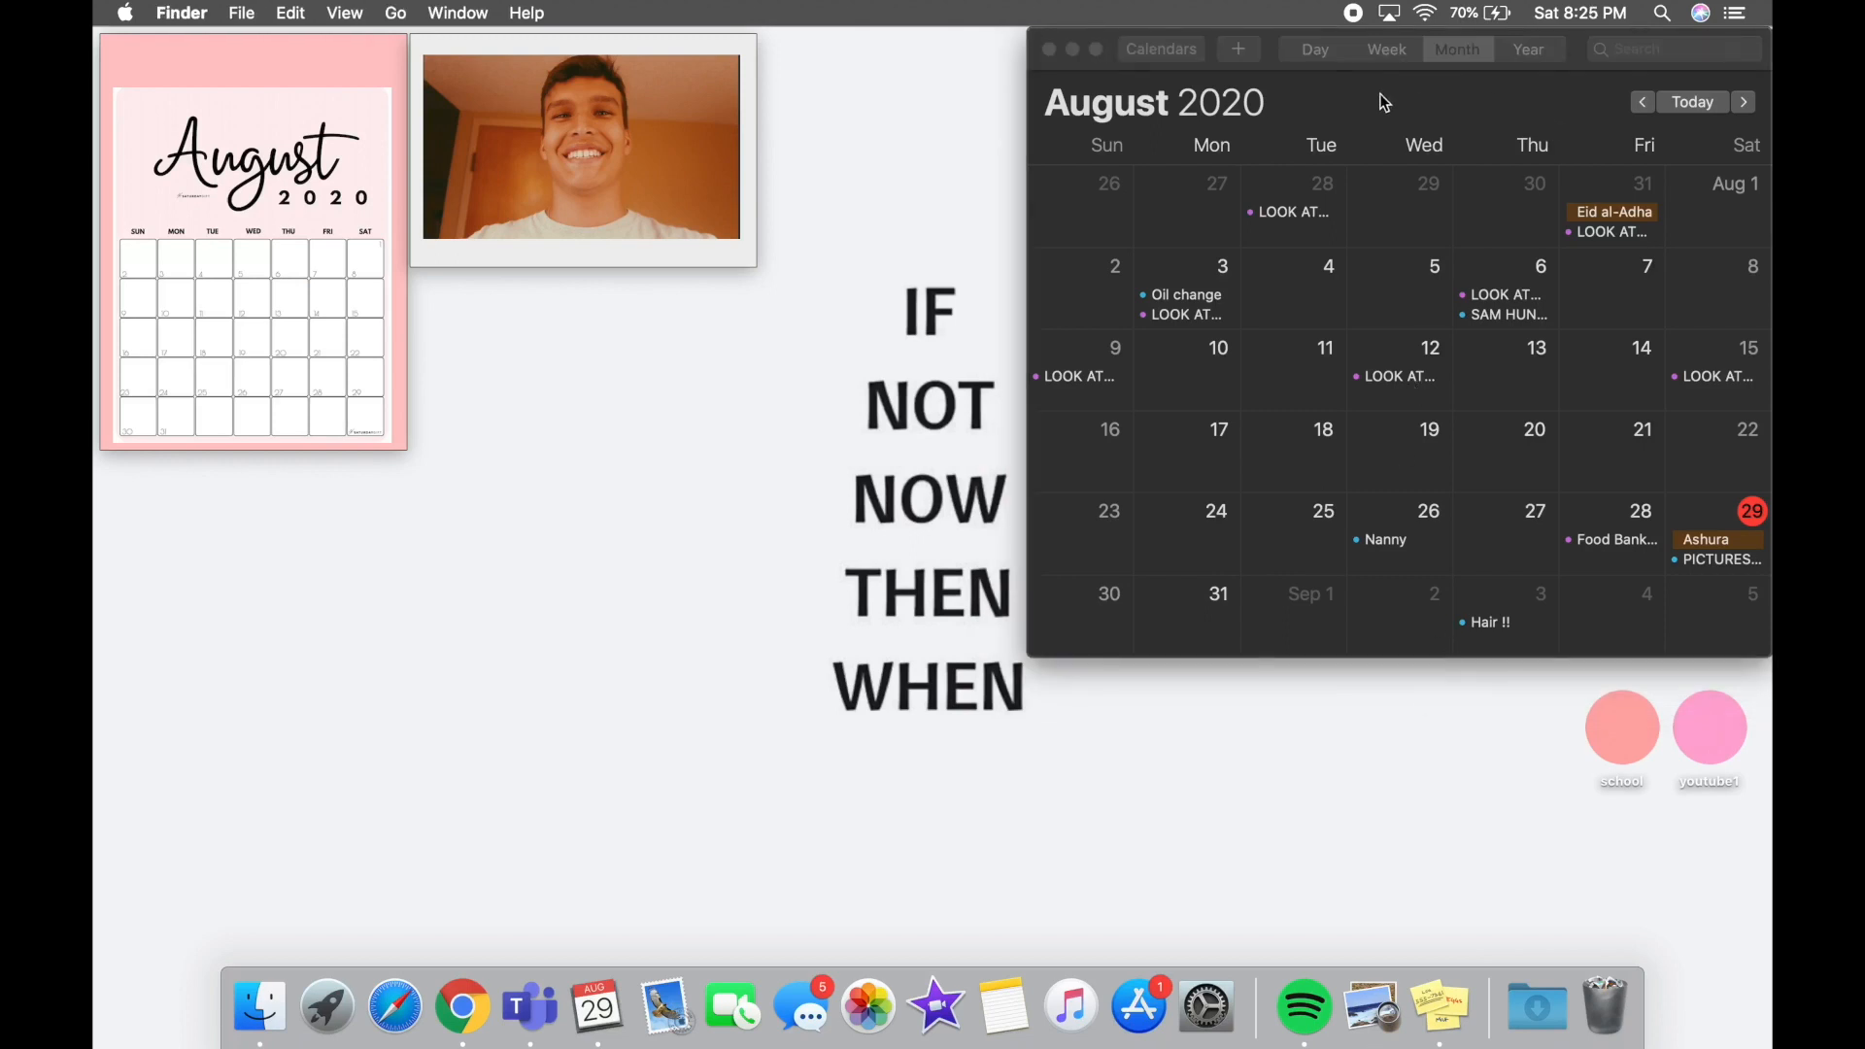
pyautogui.click(1313, 51)
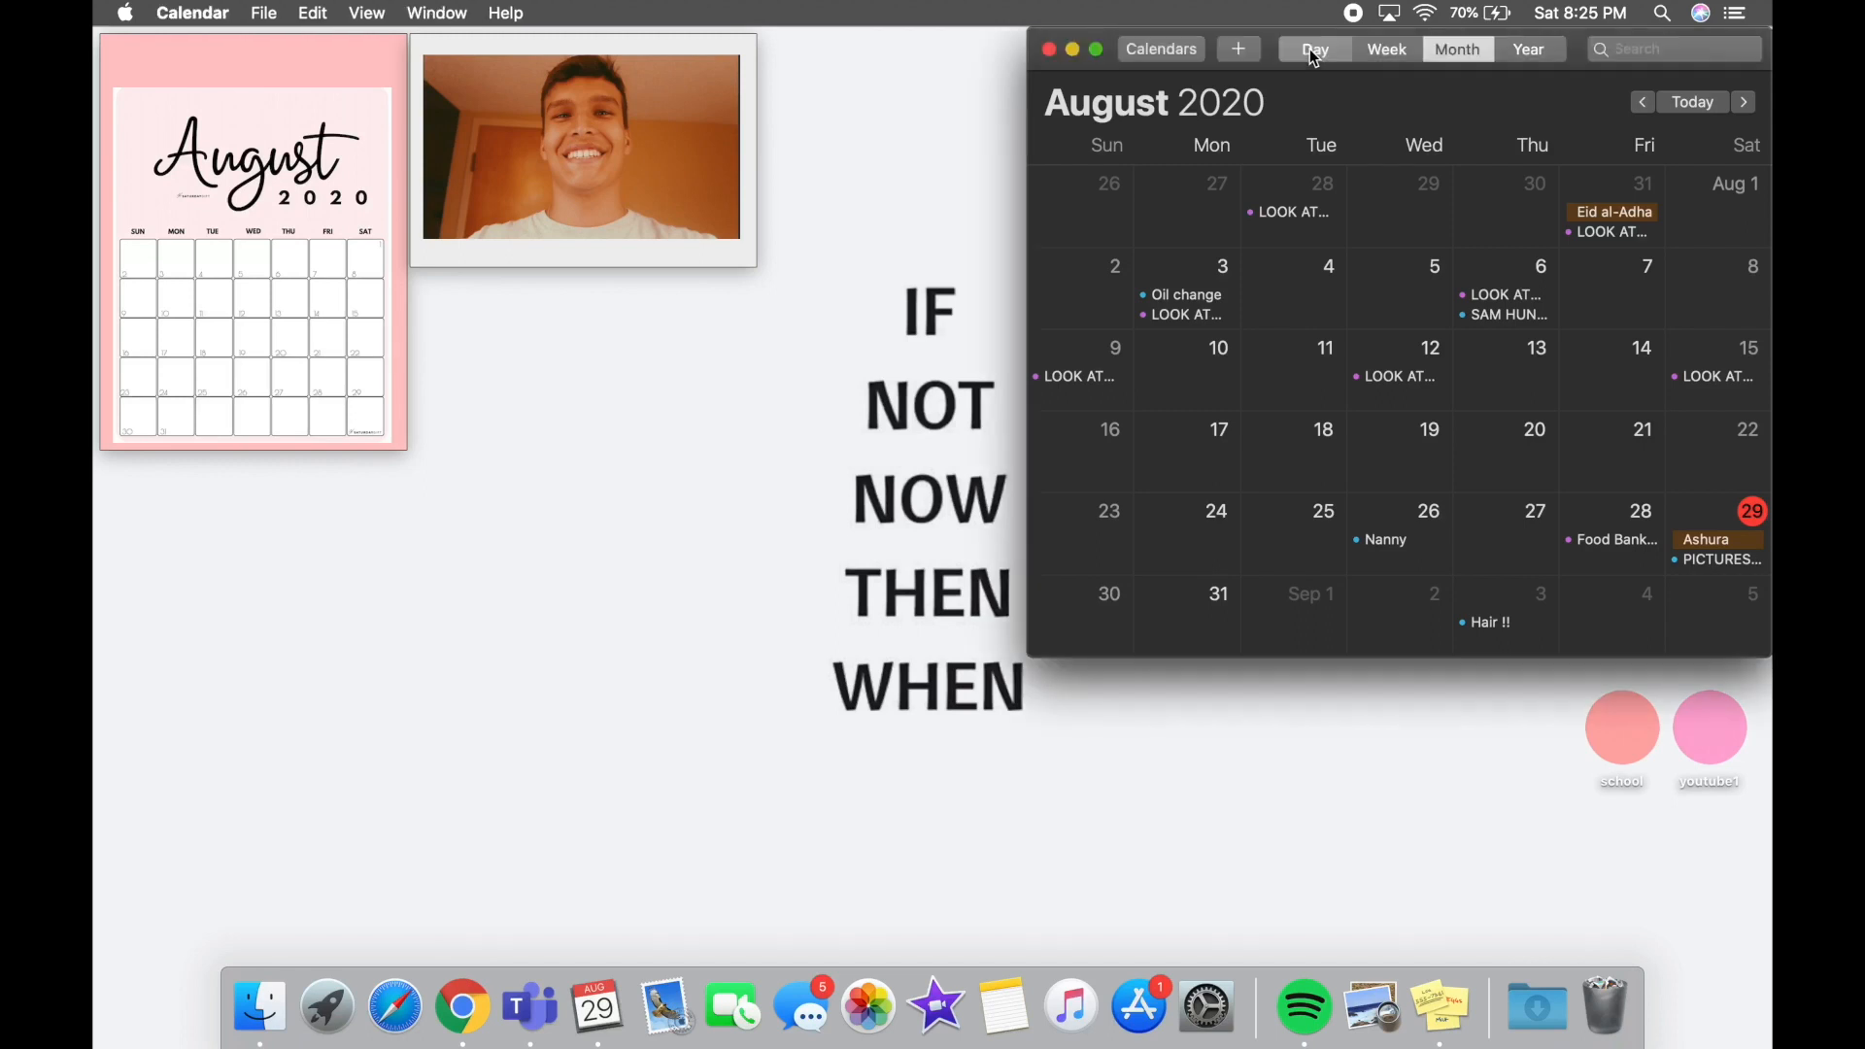
pyautogui.scroll(2, 1206, 497)
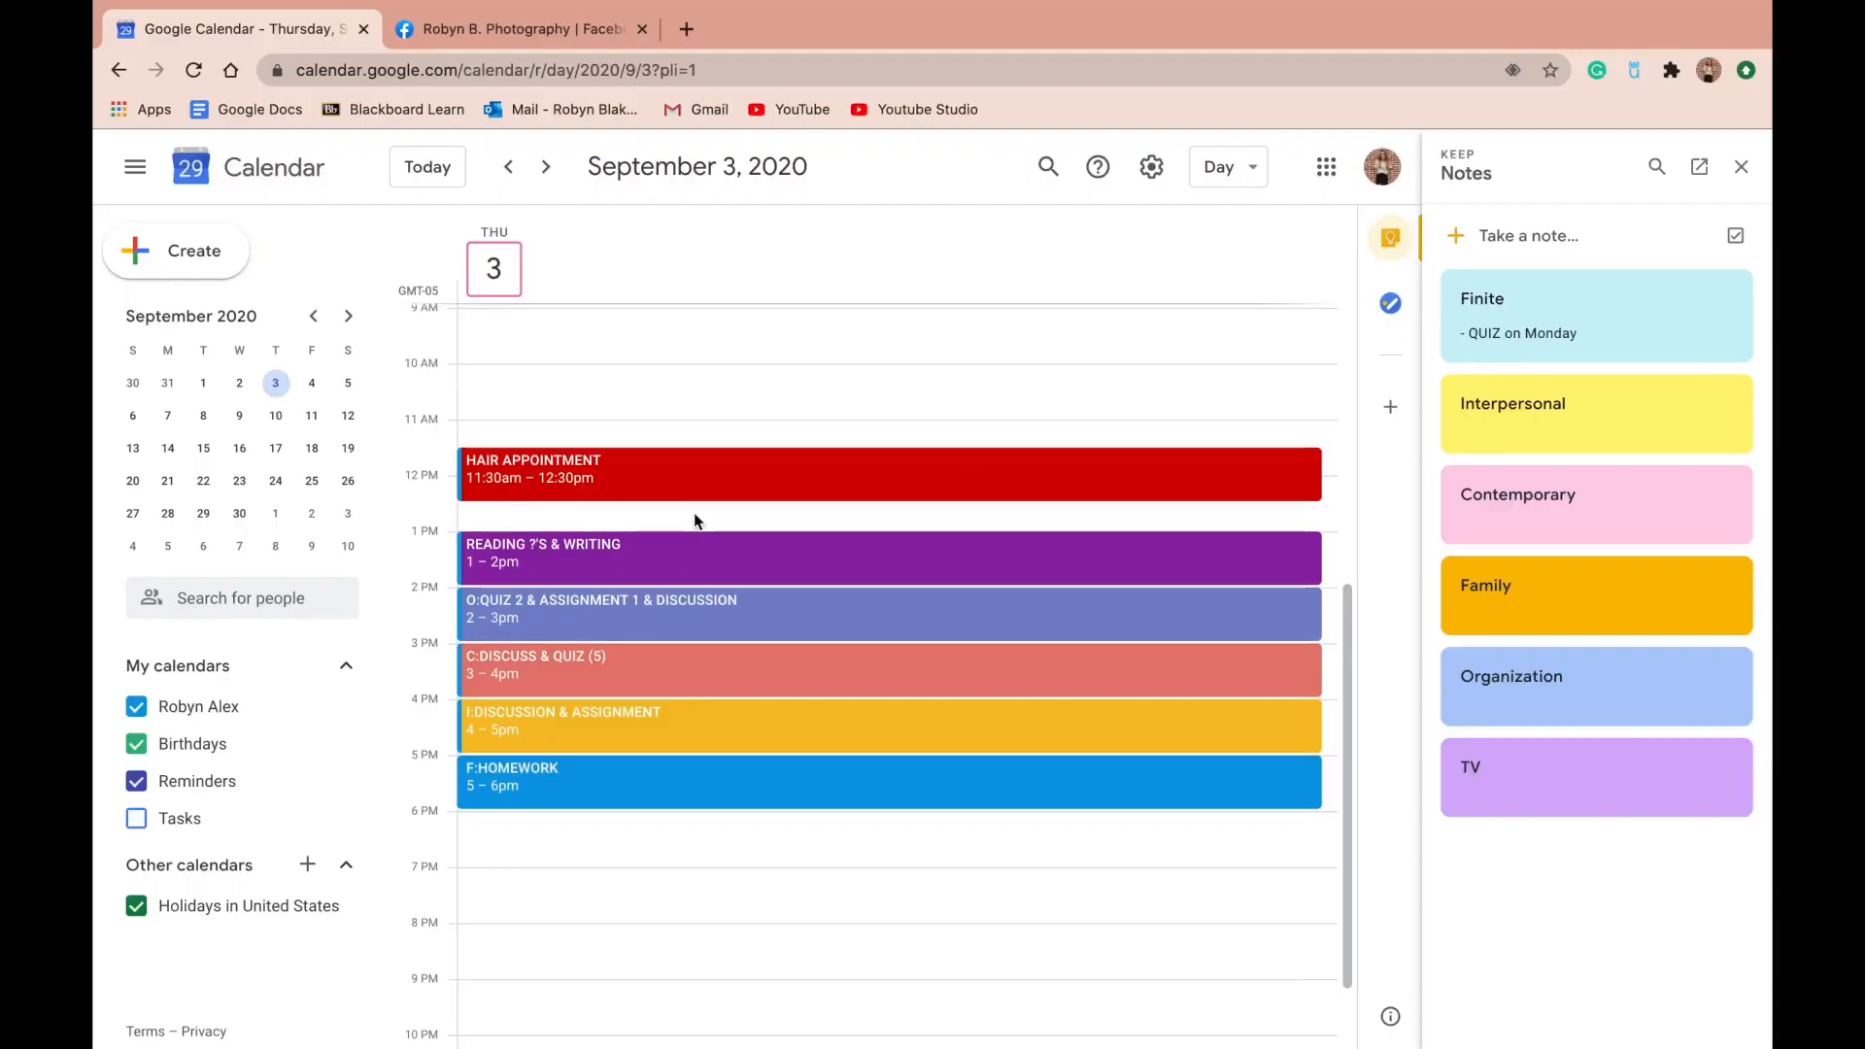
# In Google Calendar, add a "Reading ?" task dated September 3, 2020, to My Tasks
pyautogui.scroll(-2, 695, 521)
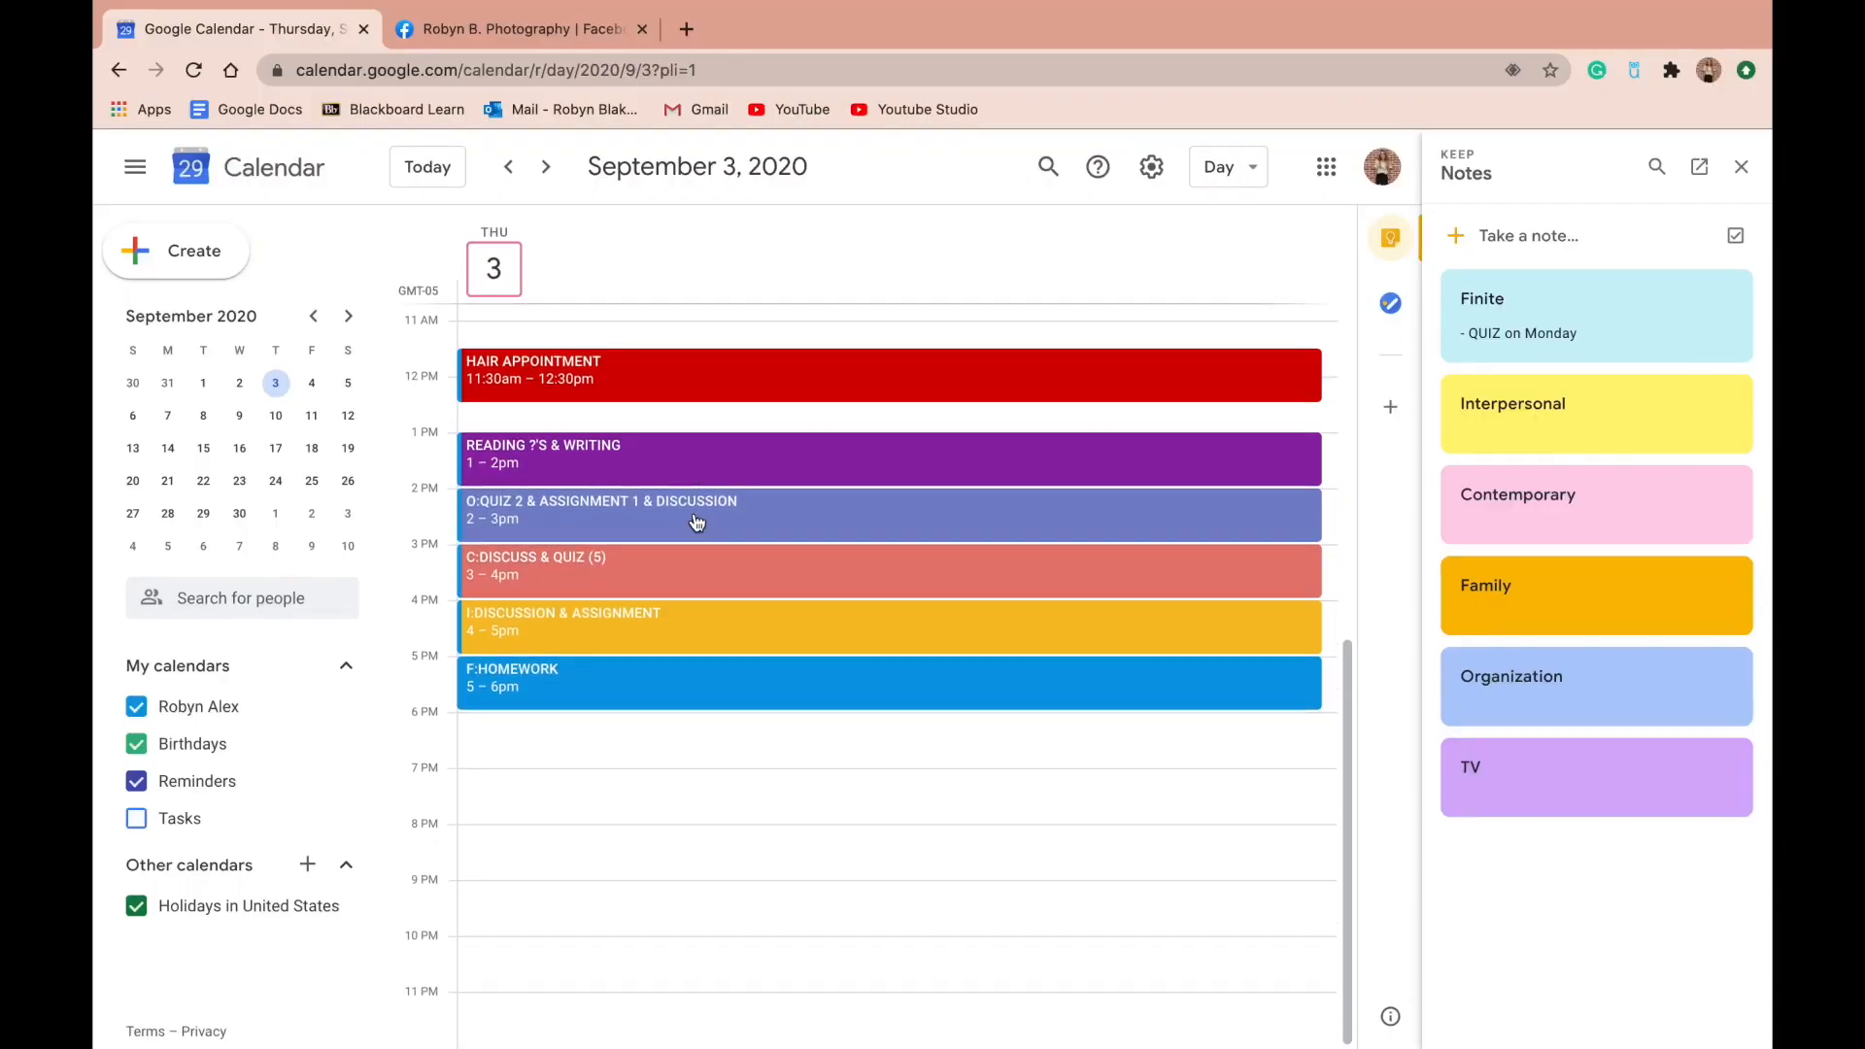
pyautogui.scroll(4, 697, 522)
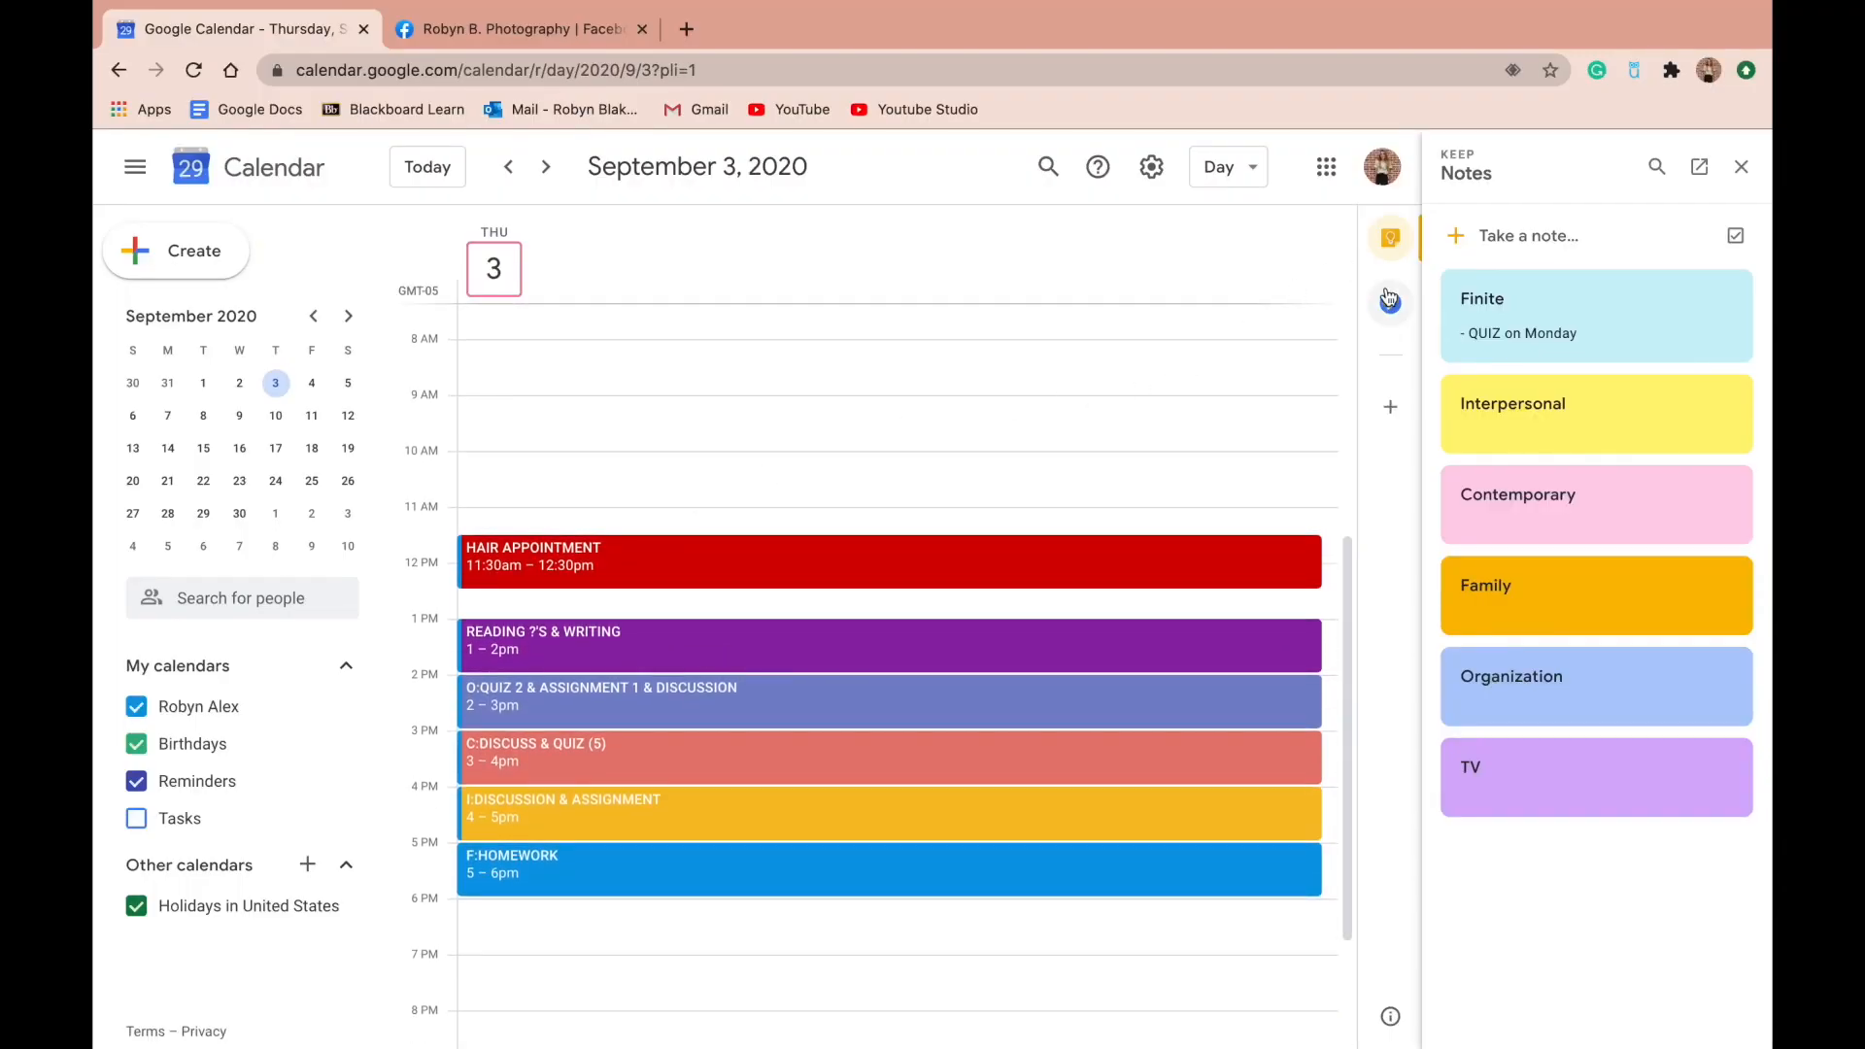
pyautogui.click(1390, 242)
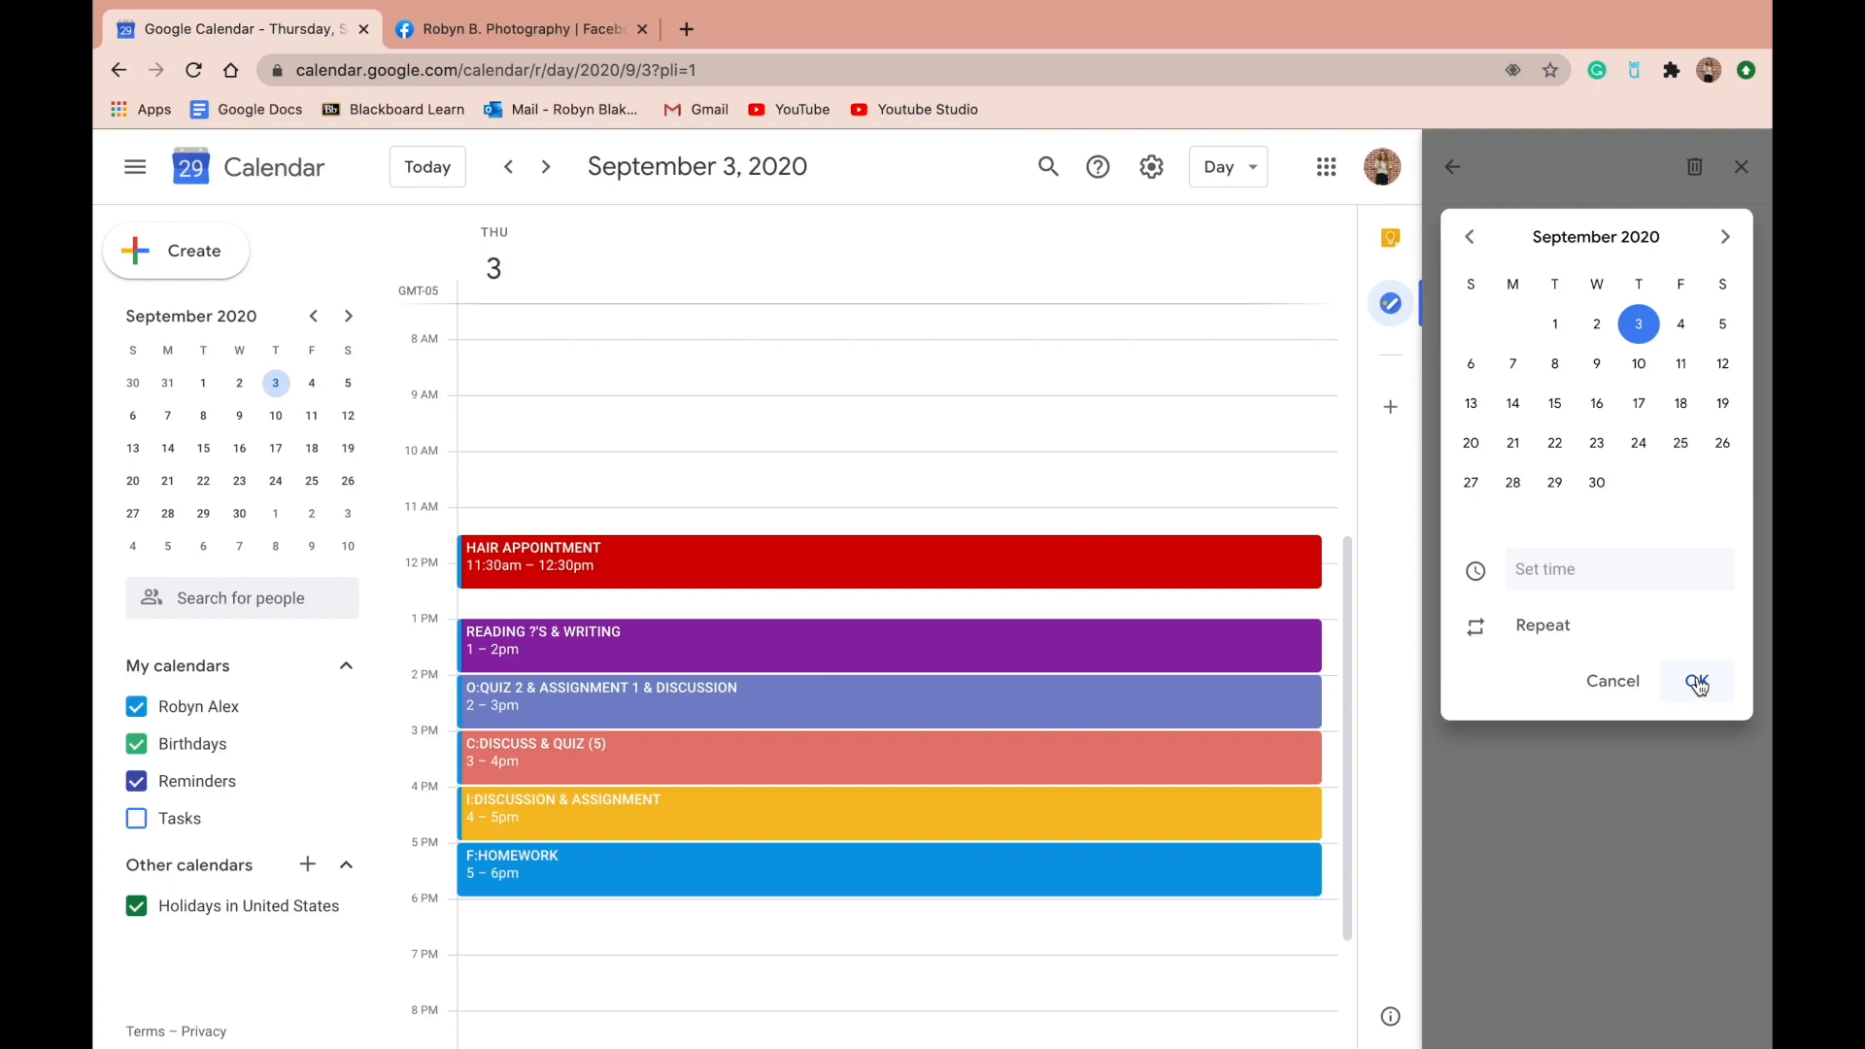
pyautogui.click(1696, 680)
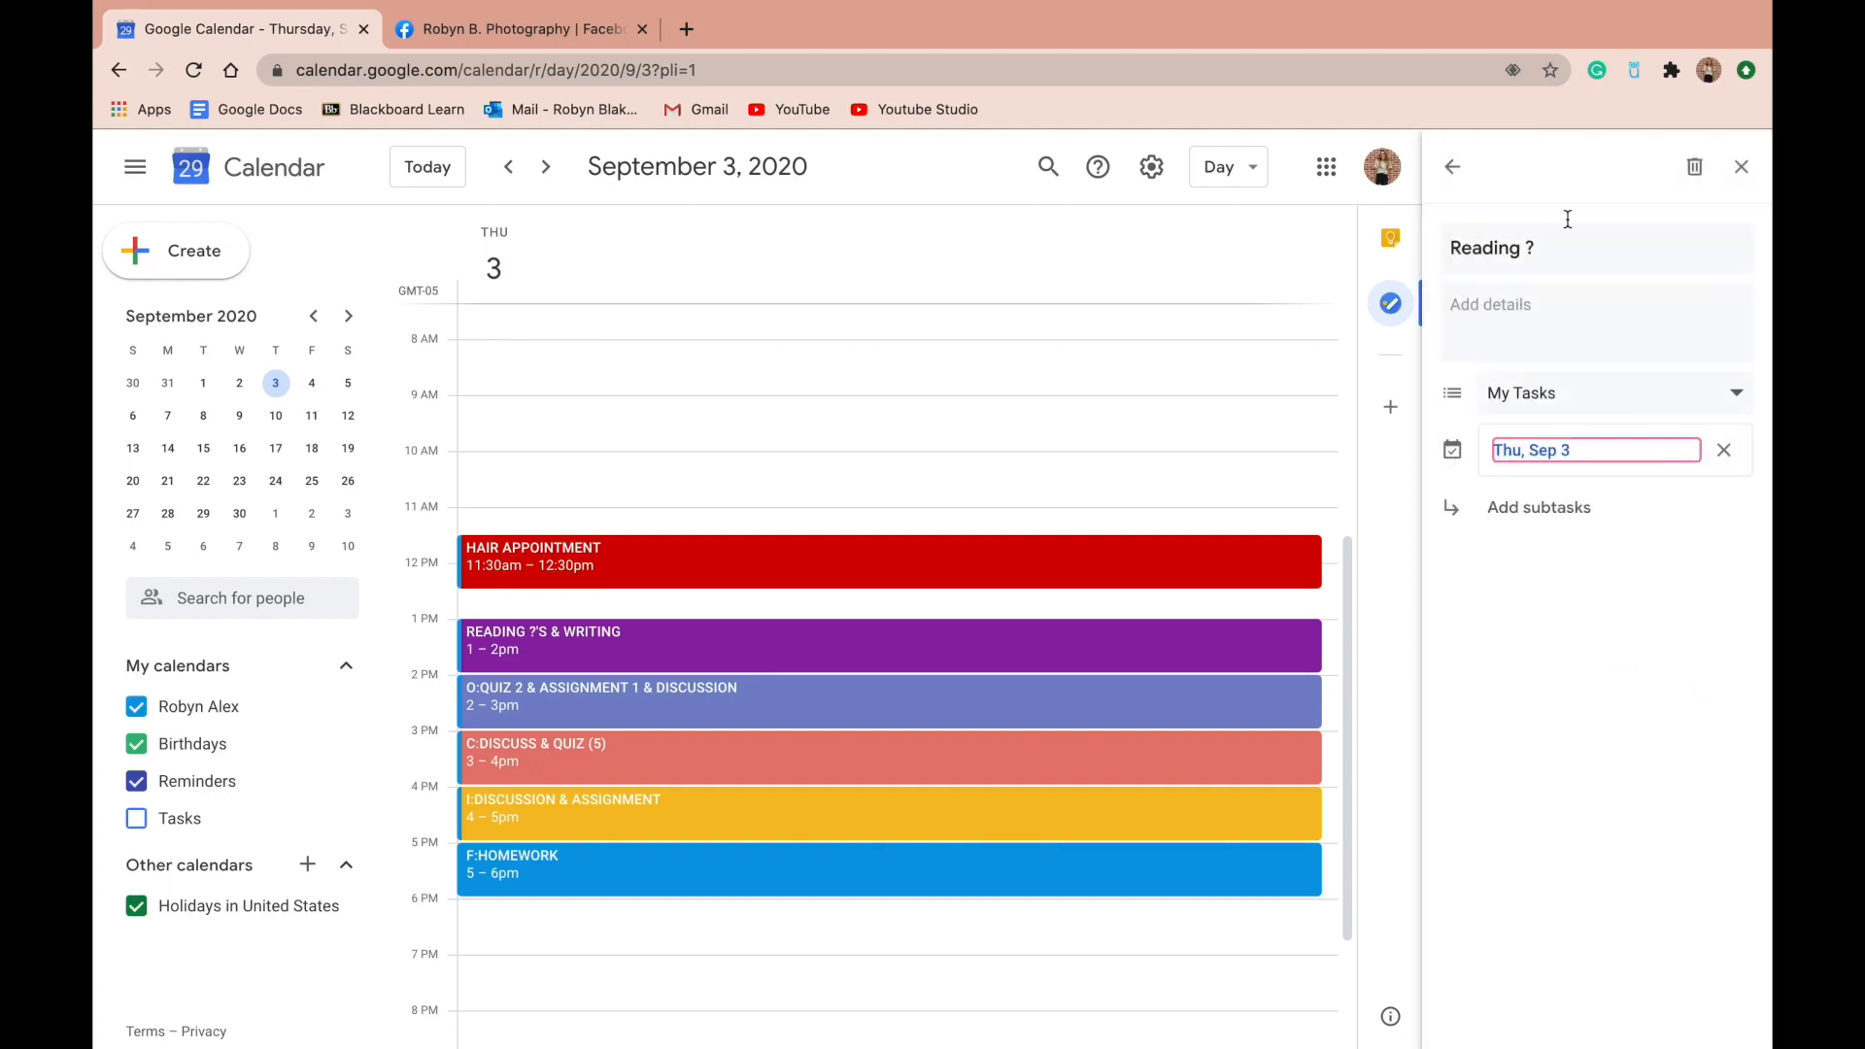
pyautogui.click(1452, 167)
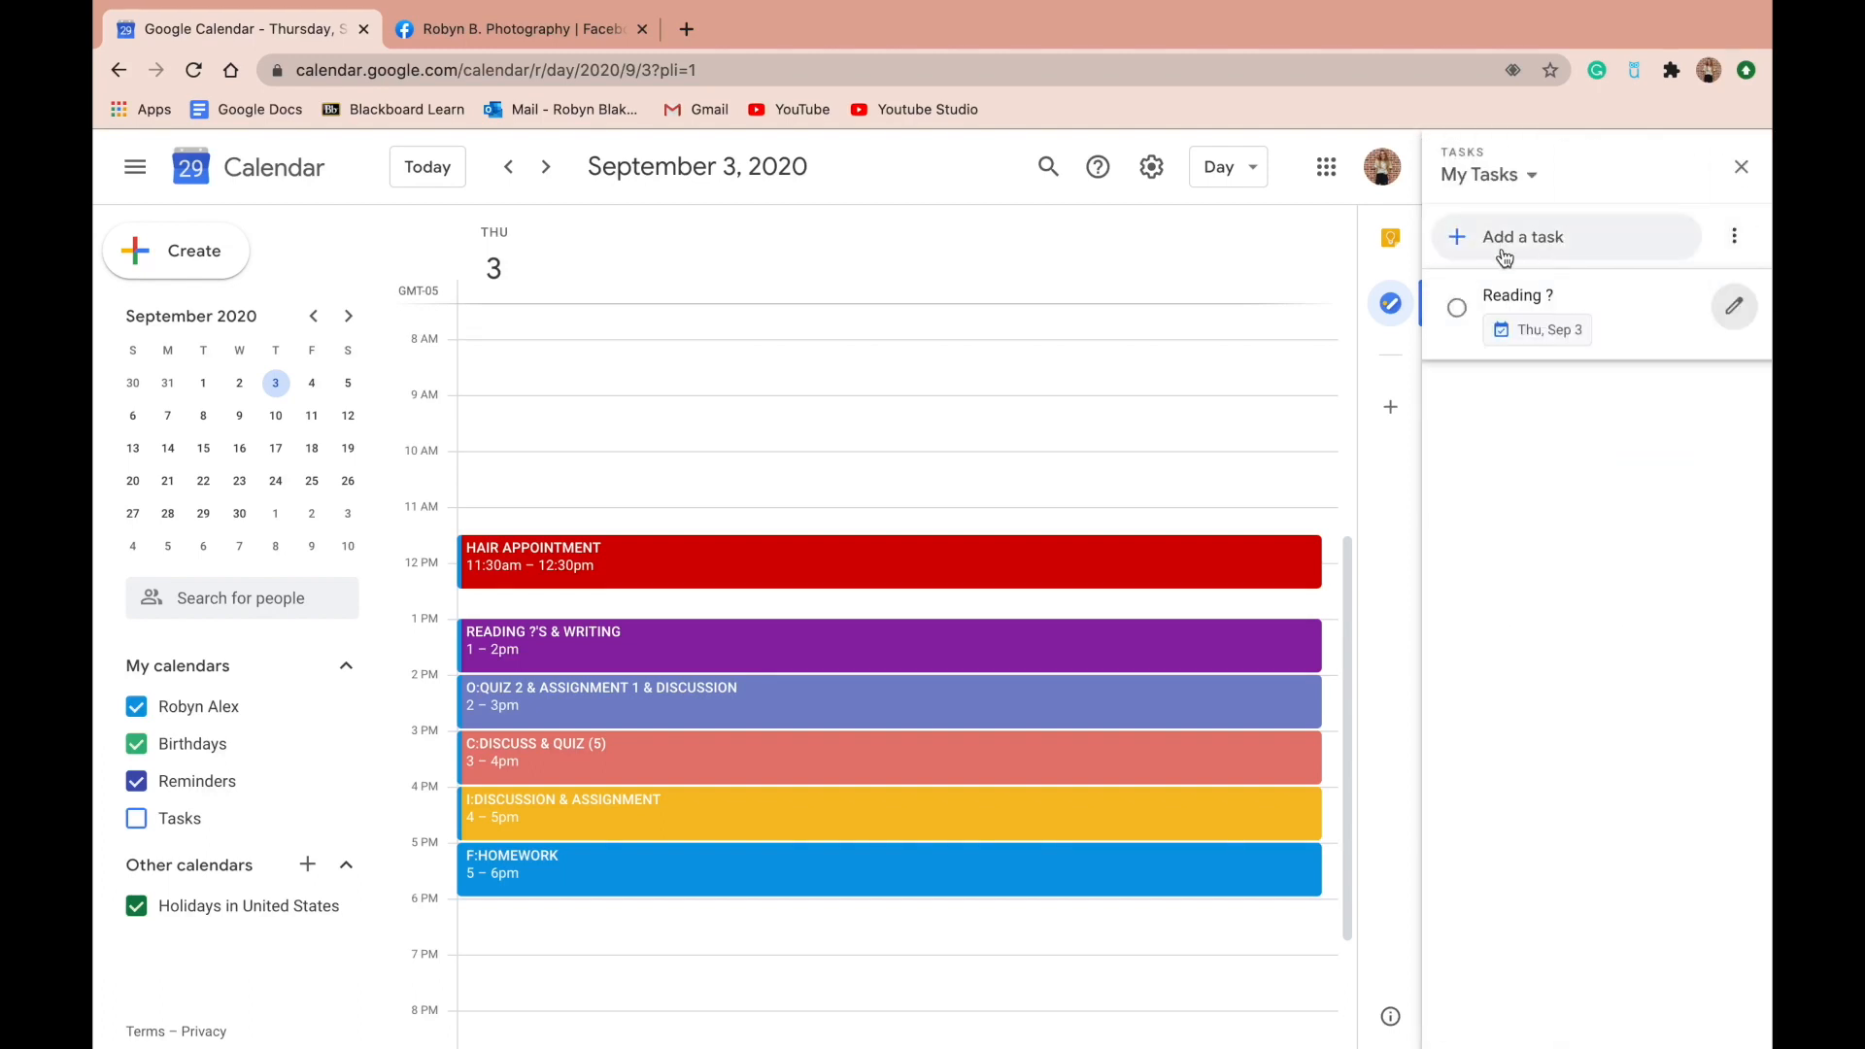
# Go to August 31, 2020, in the calendar and add a "Quiz 1 due" task dated that day
pyautogui.click(466, 352)
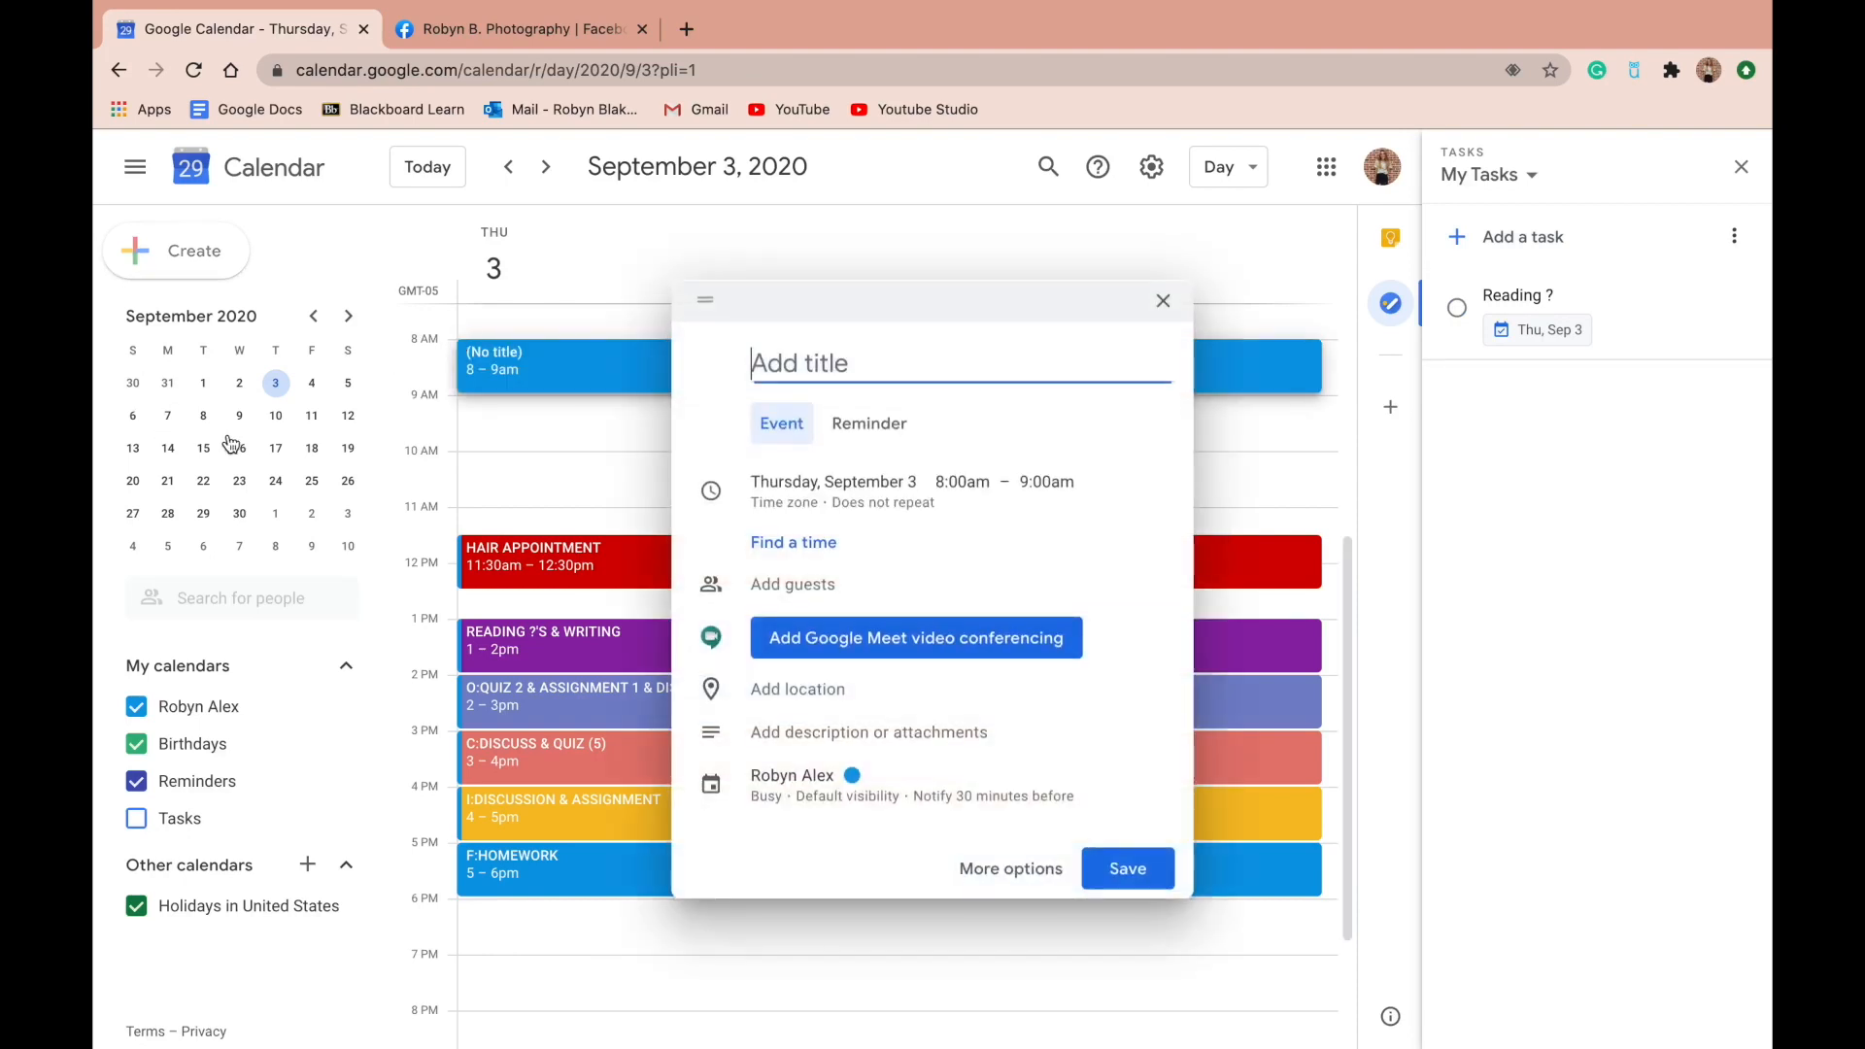
pyautogui.click(167, 383)
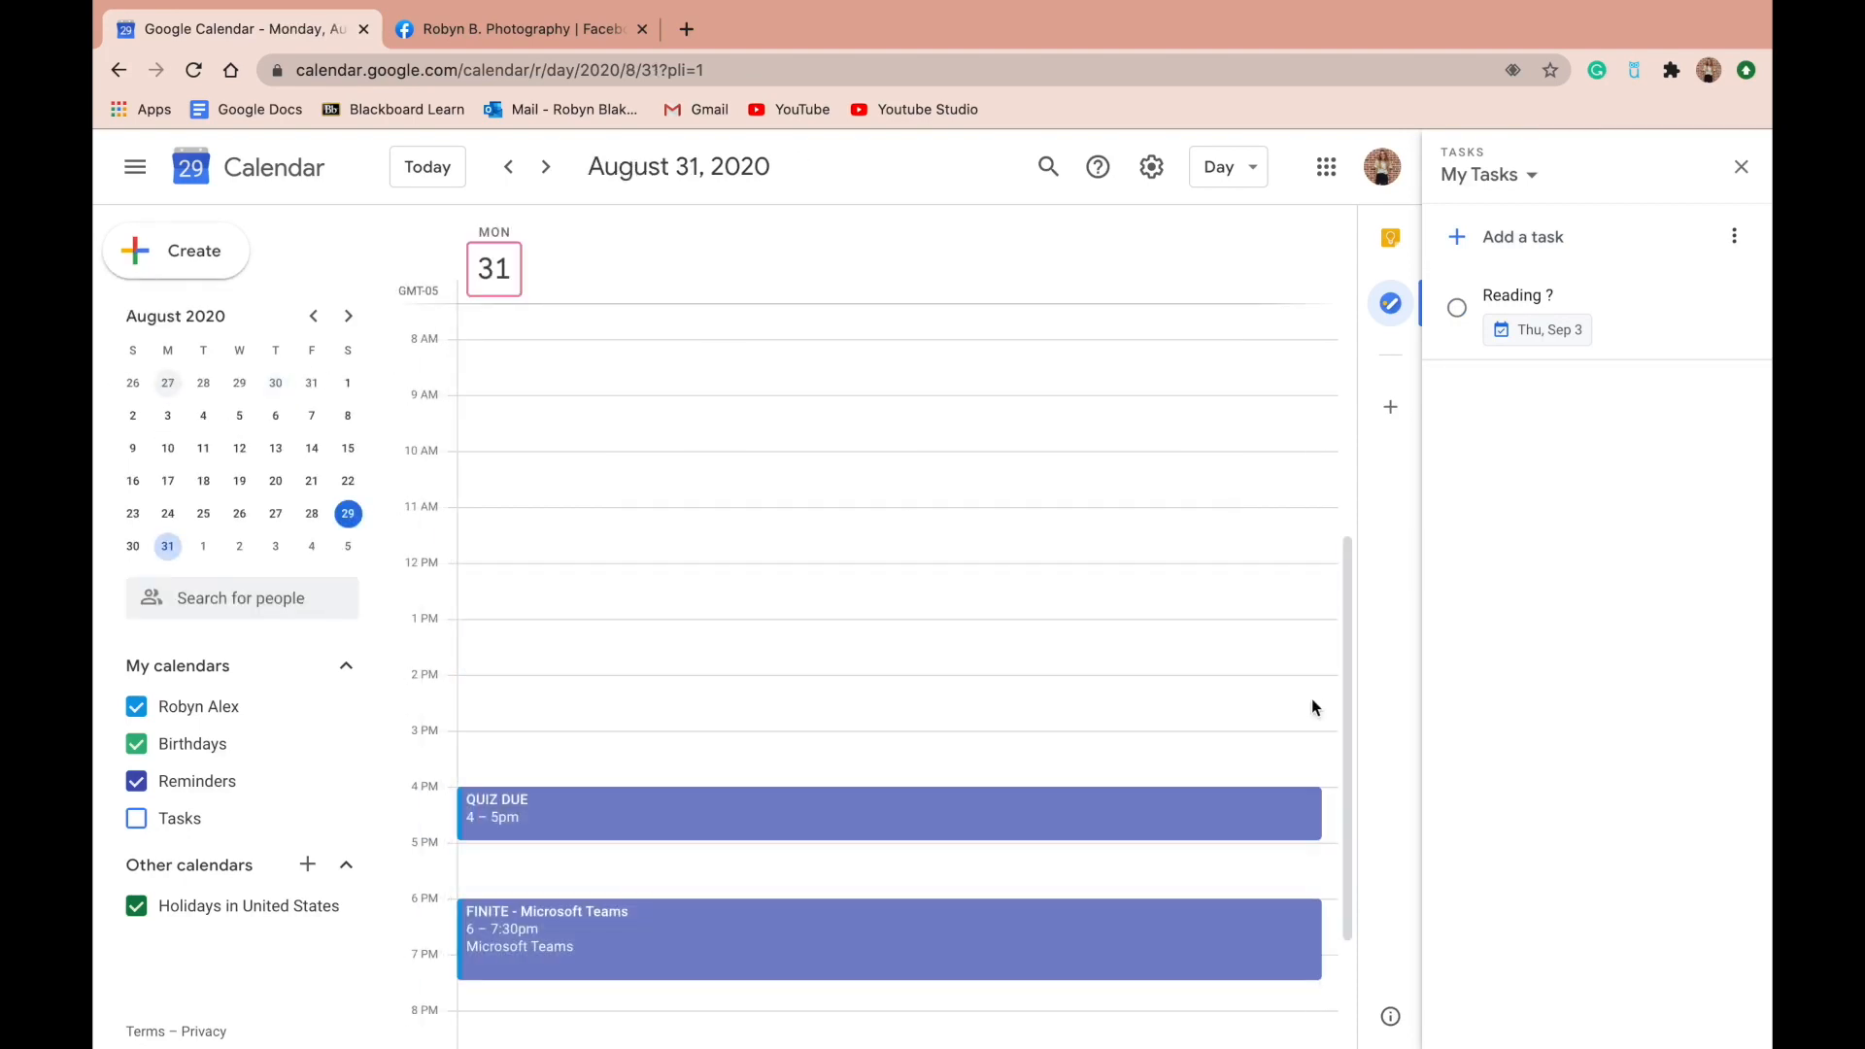
pyautogui.click(1497, 242)
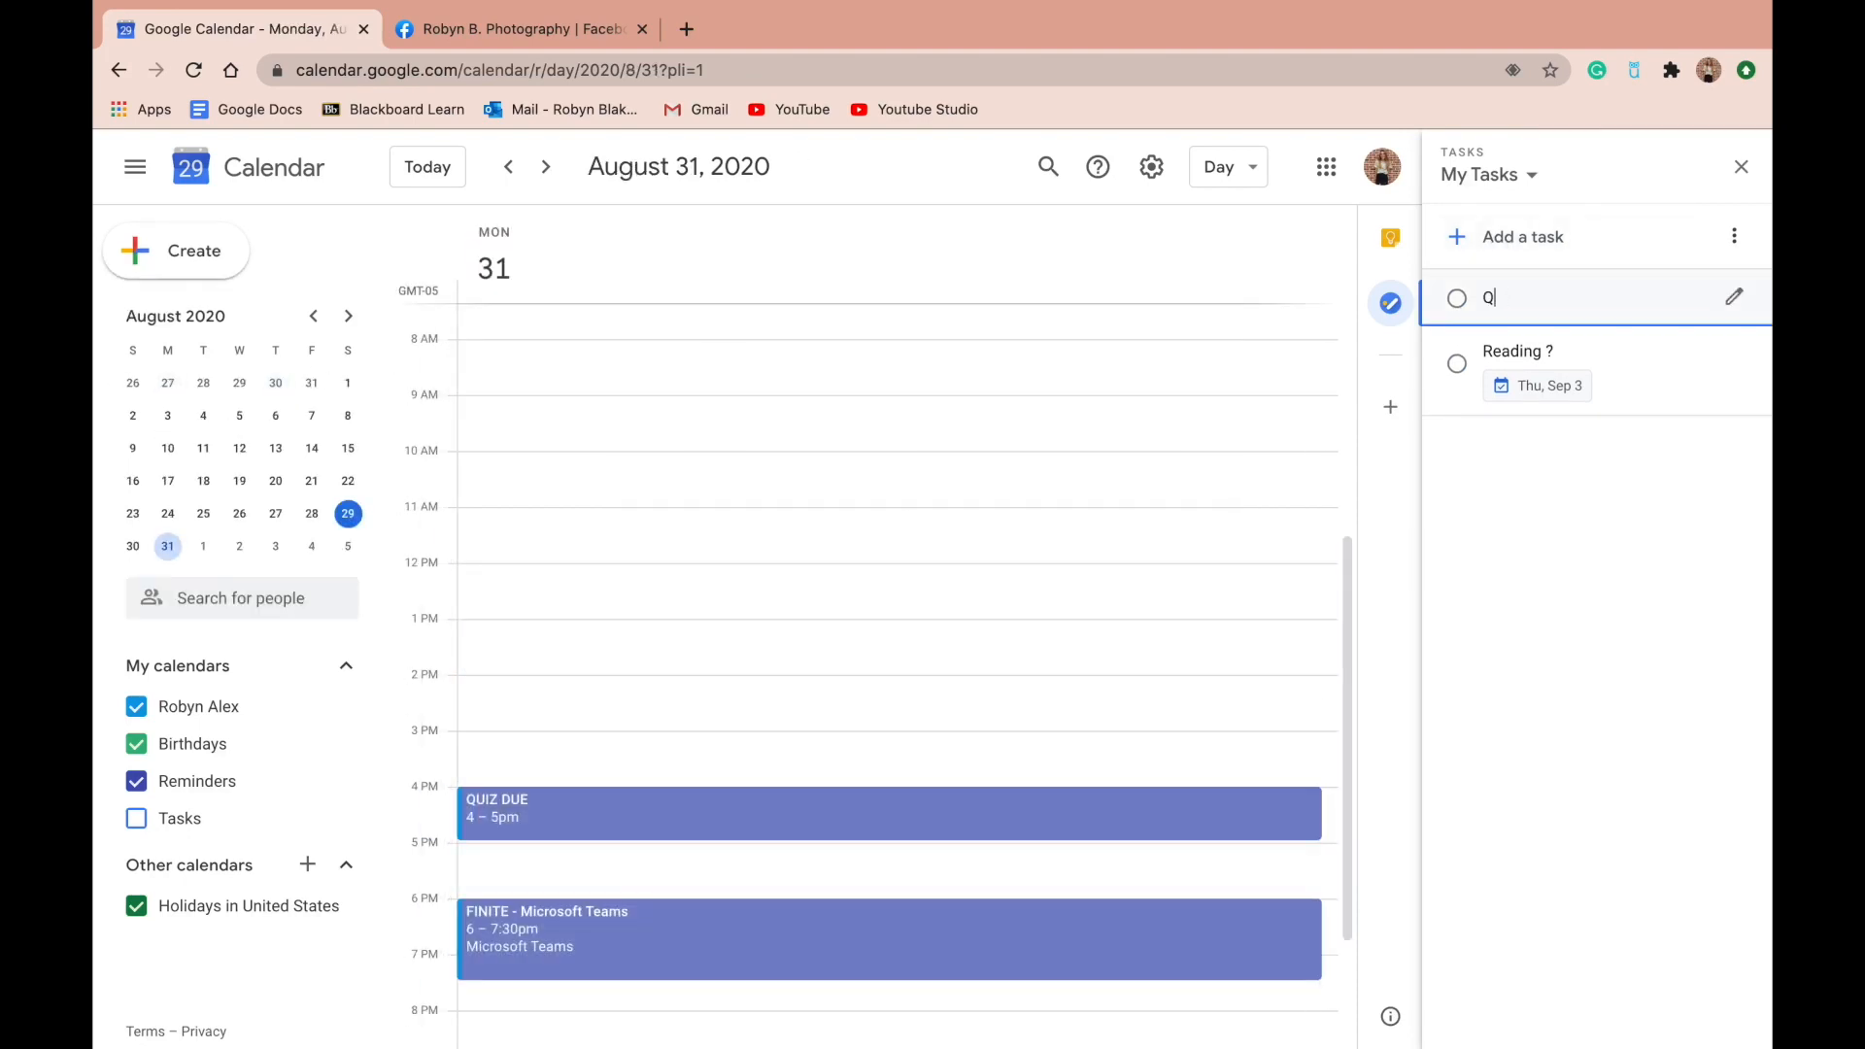
pyautogui.click(1733, 296)
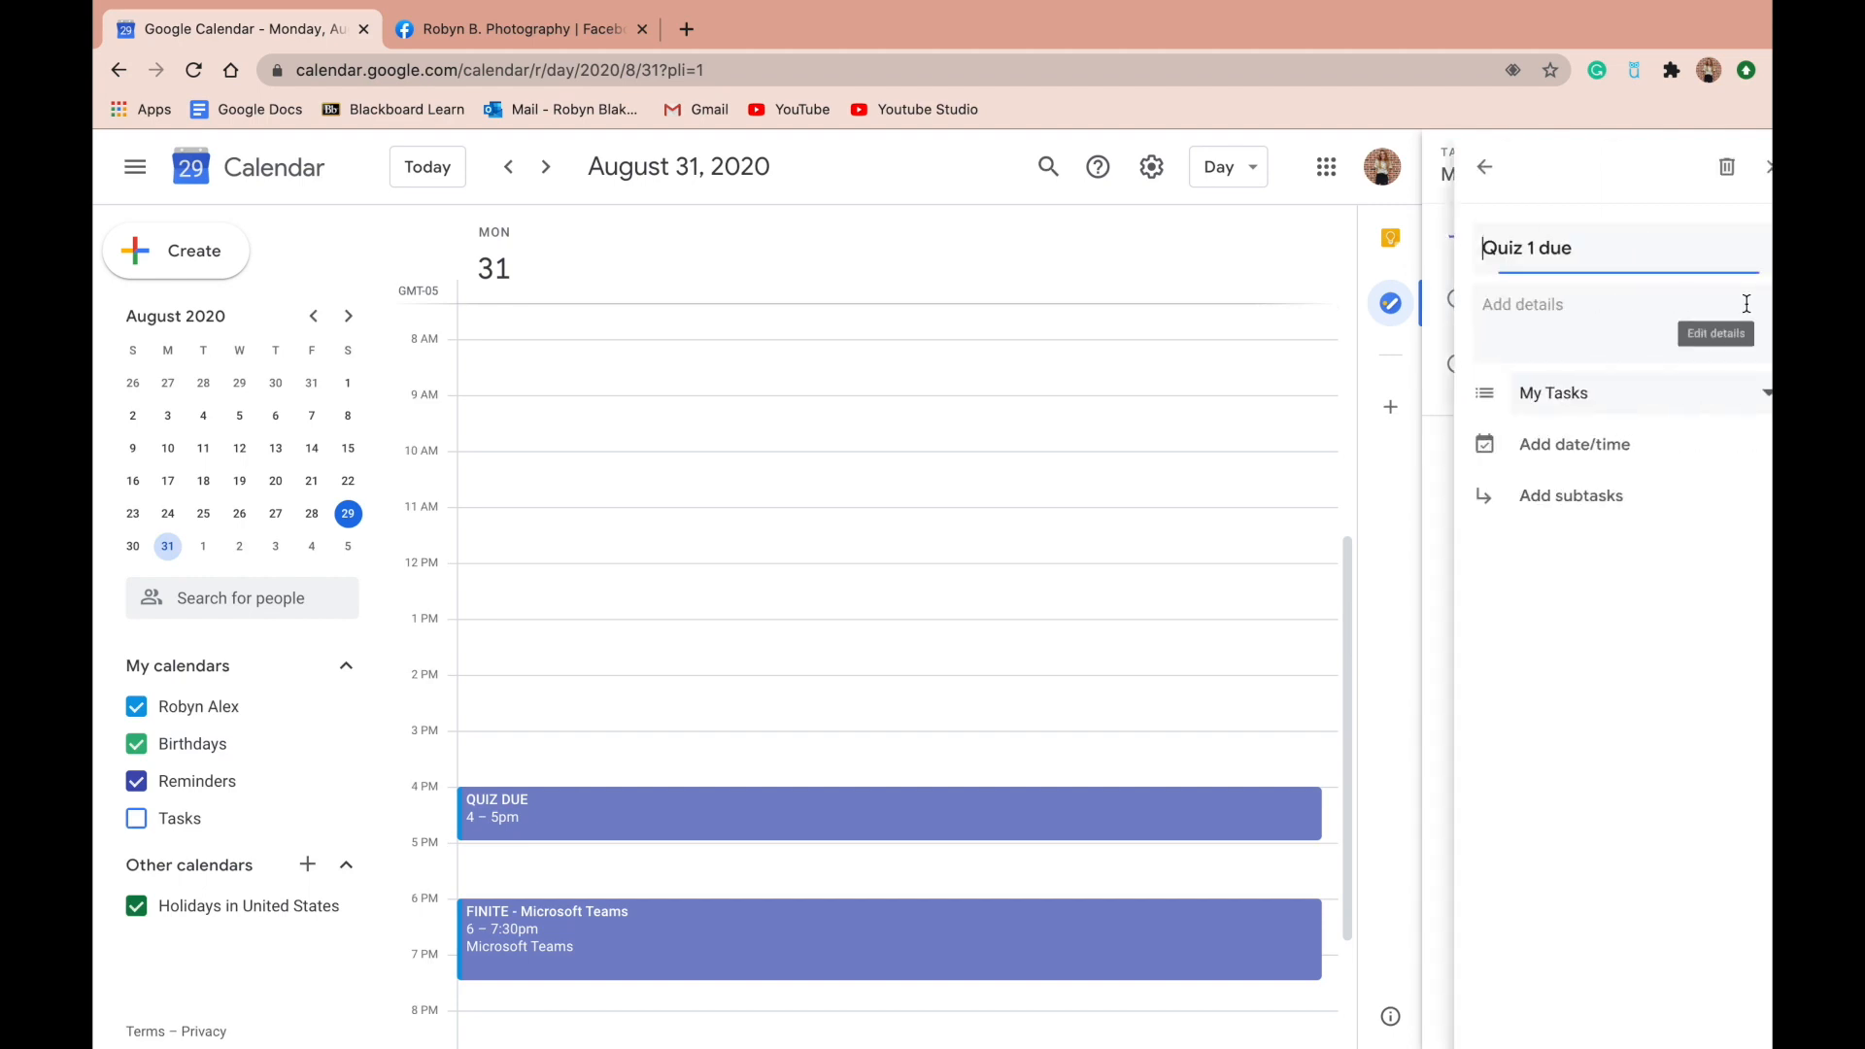
pyautogui.click(1554, 439)
pyautogui.click(1513, 520)
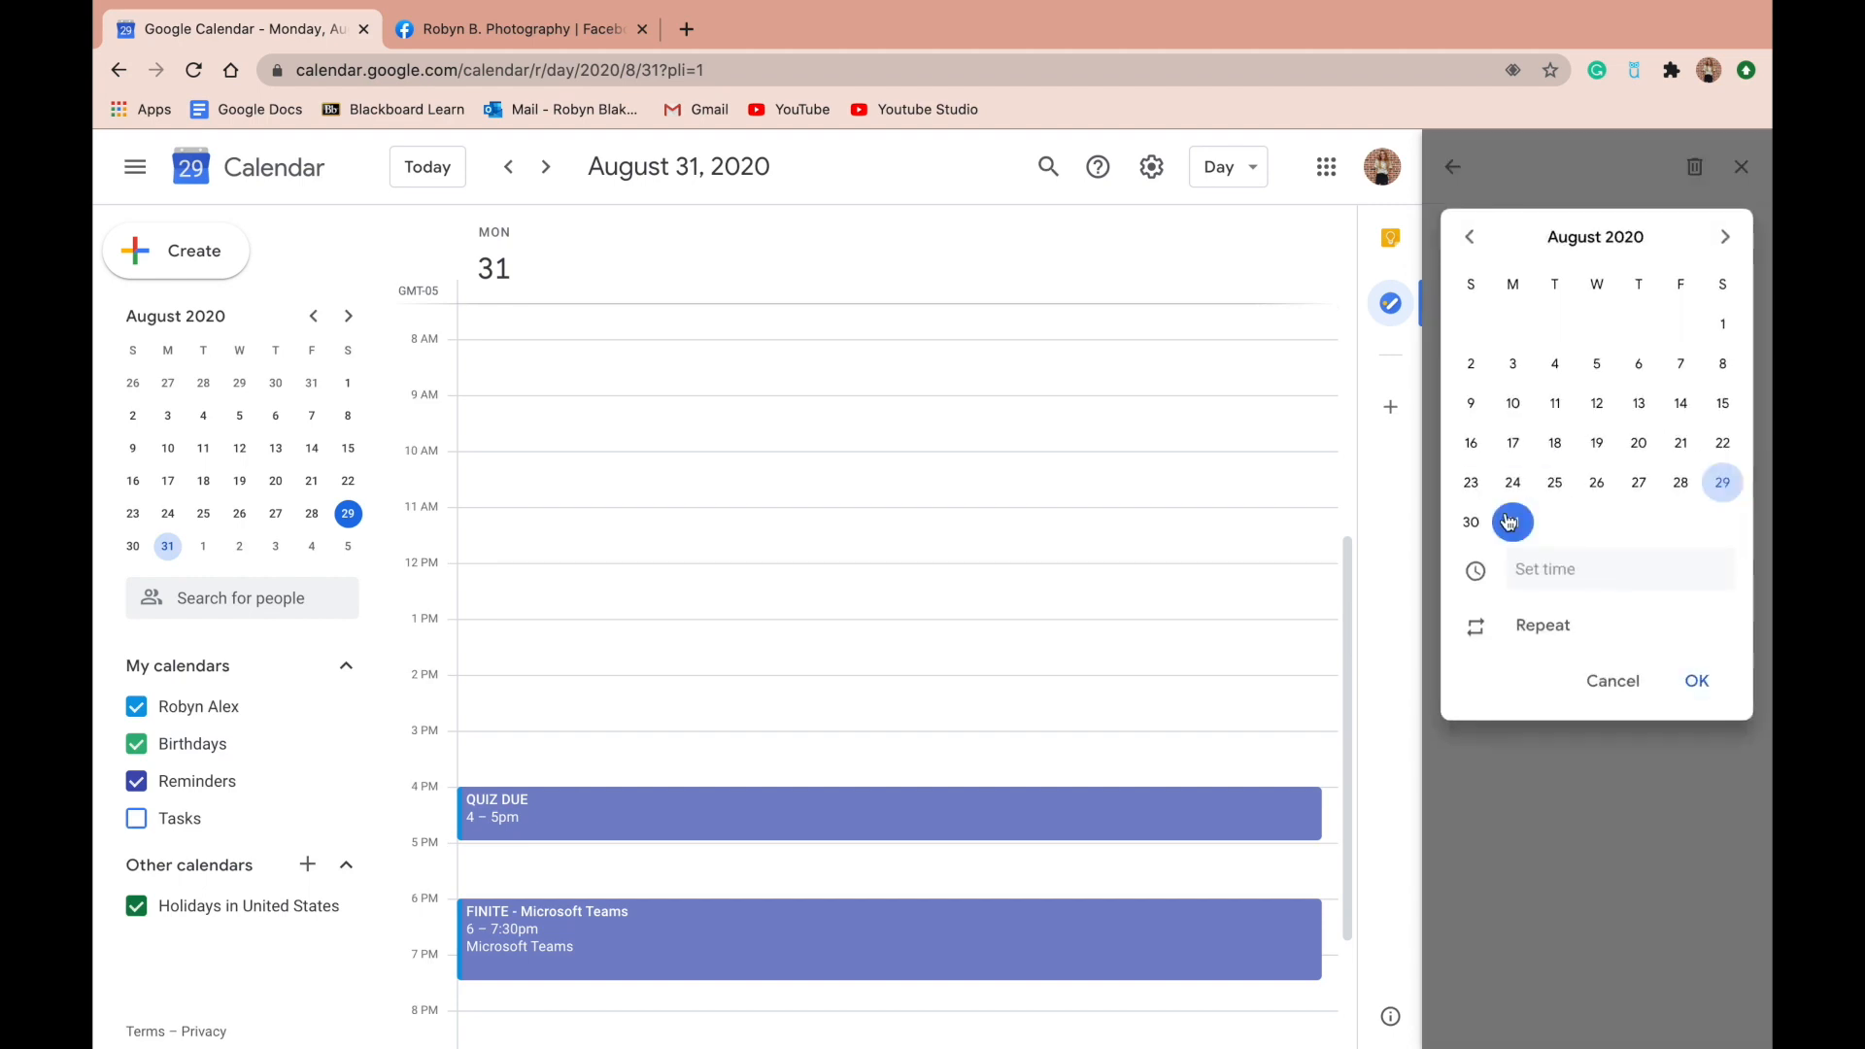
pyautogui.click(1696, 682)
pyautogui.click(1454, 166)
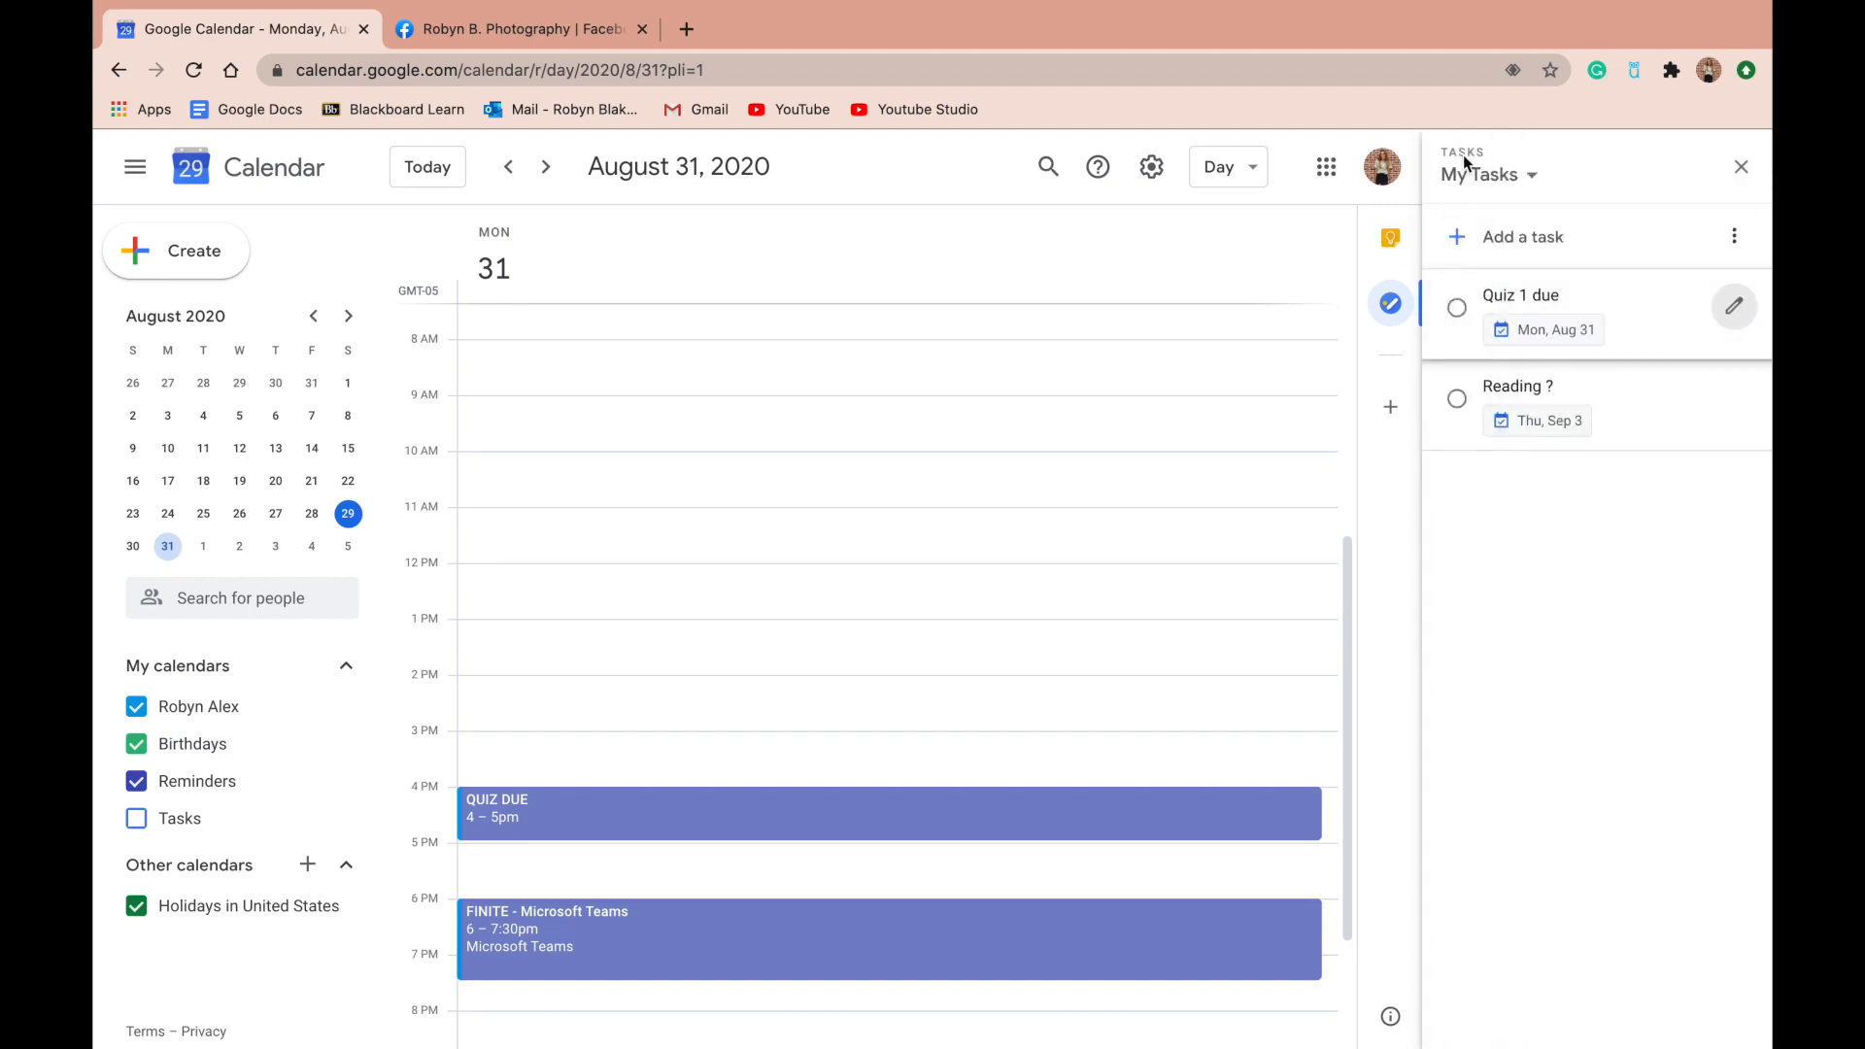
# Advance the day view to September 2, 2020, and add a "Quiz 2" task with that date
pyautogui.click(546, 168)
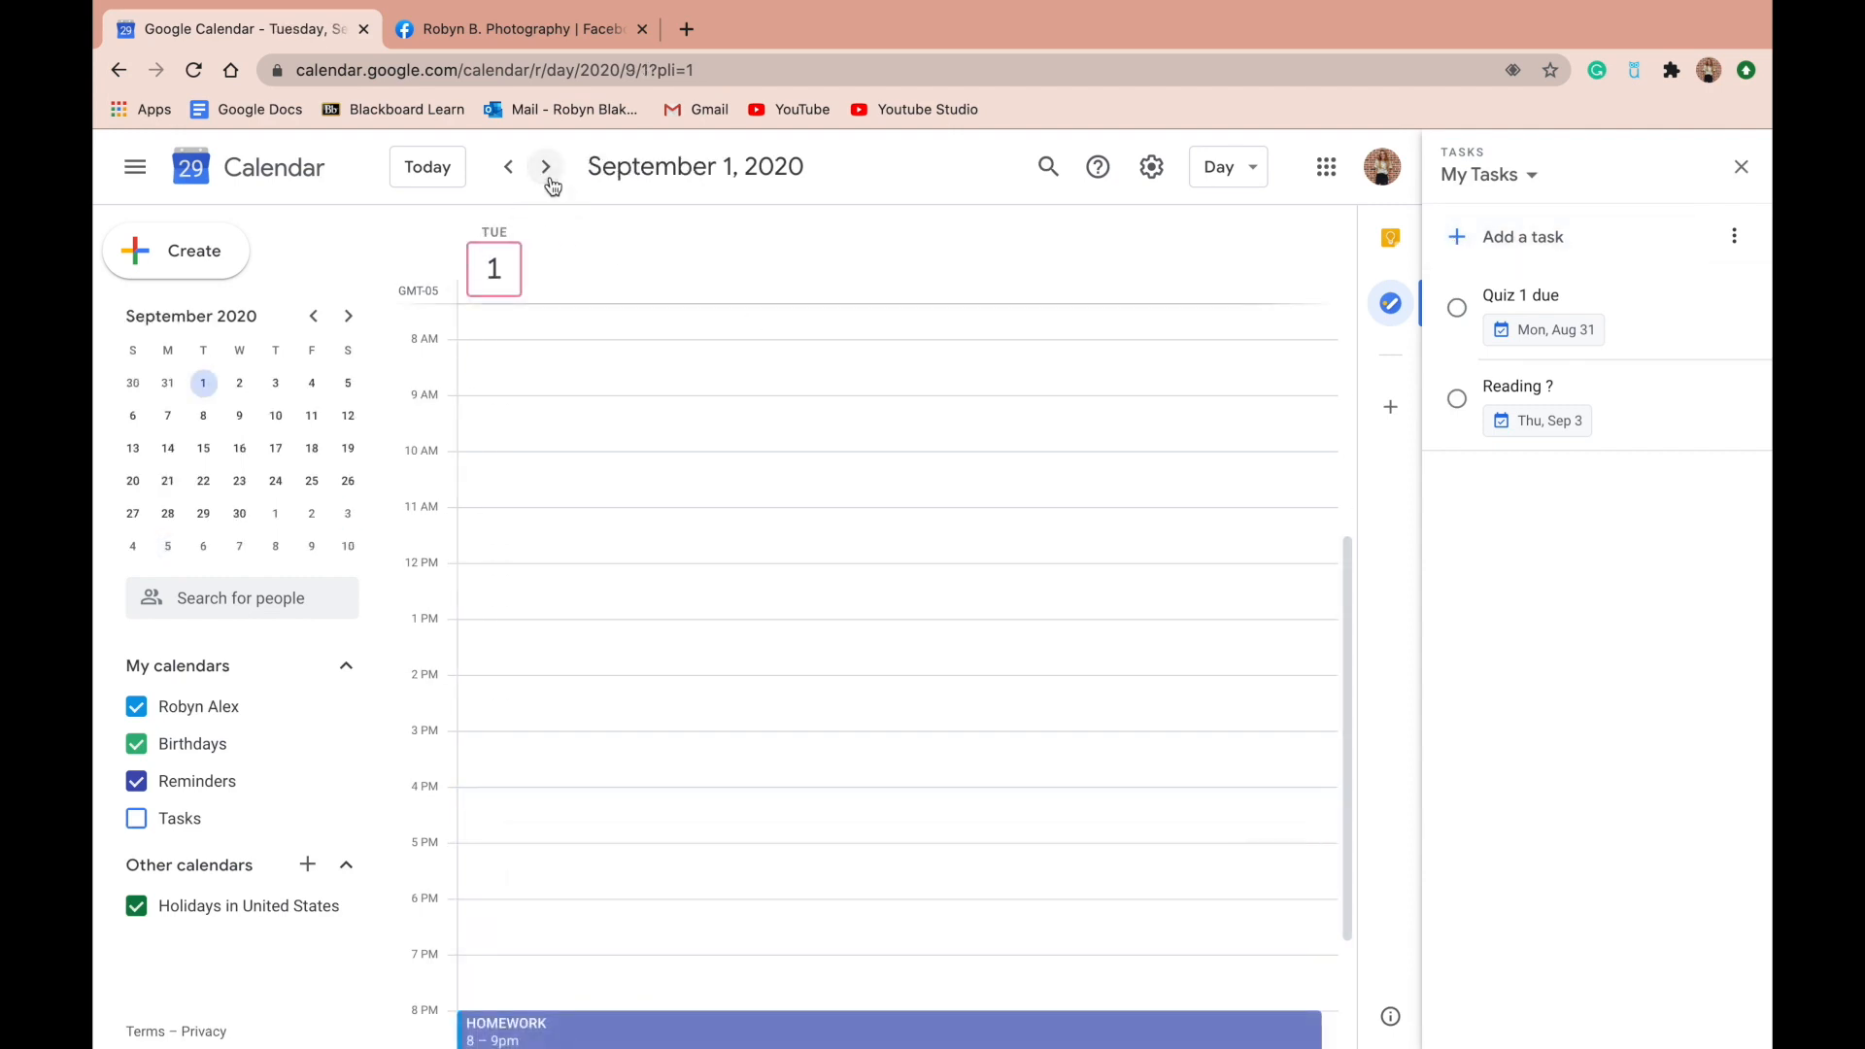
pyautogui.click(546, 167)
pyautogui.click(1545, 237)
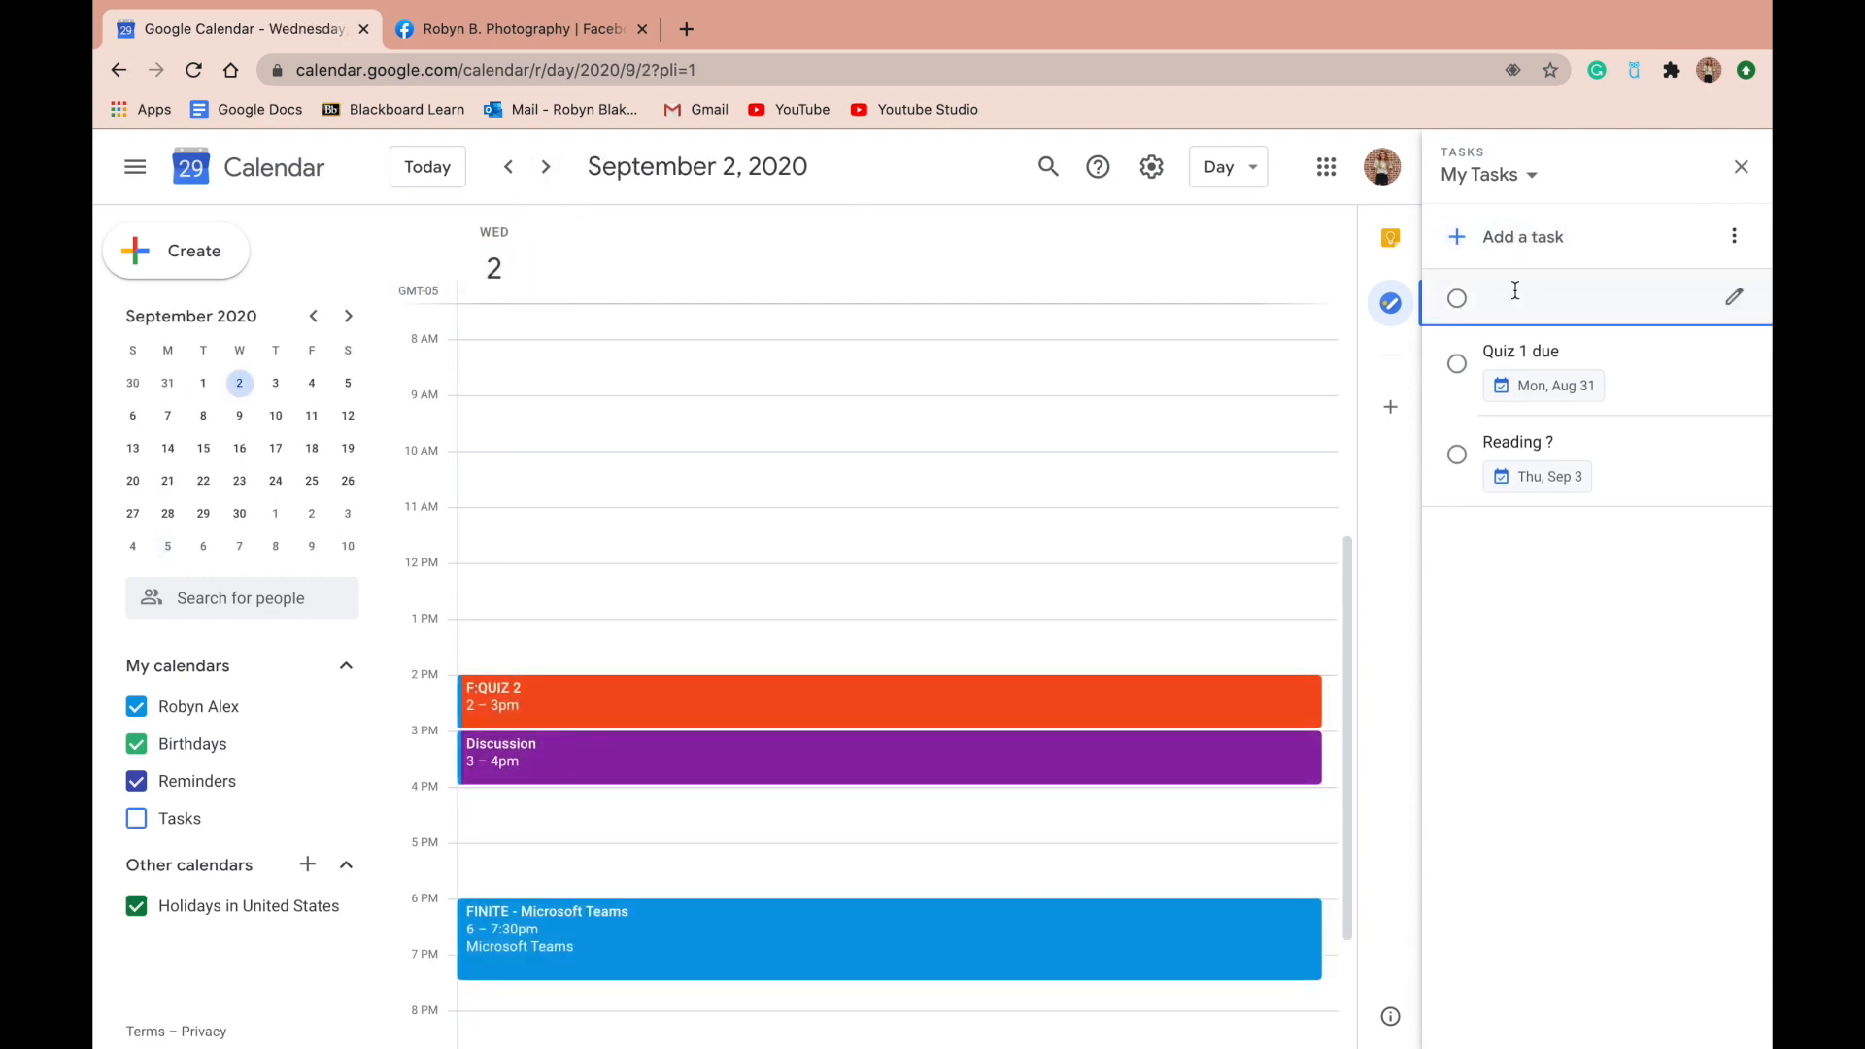
pyautogui.click(1734, 296)
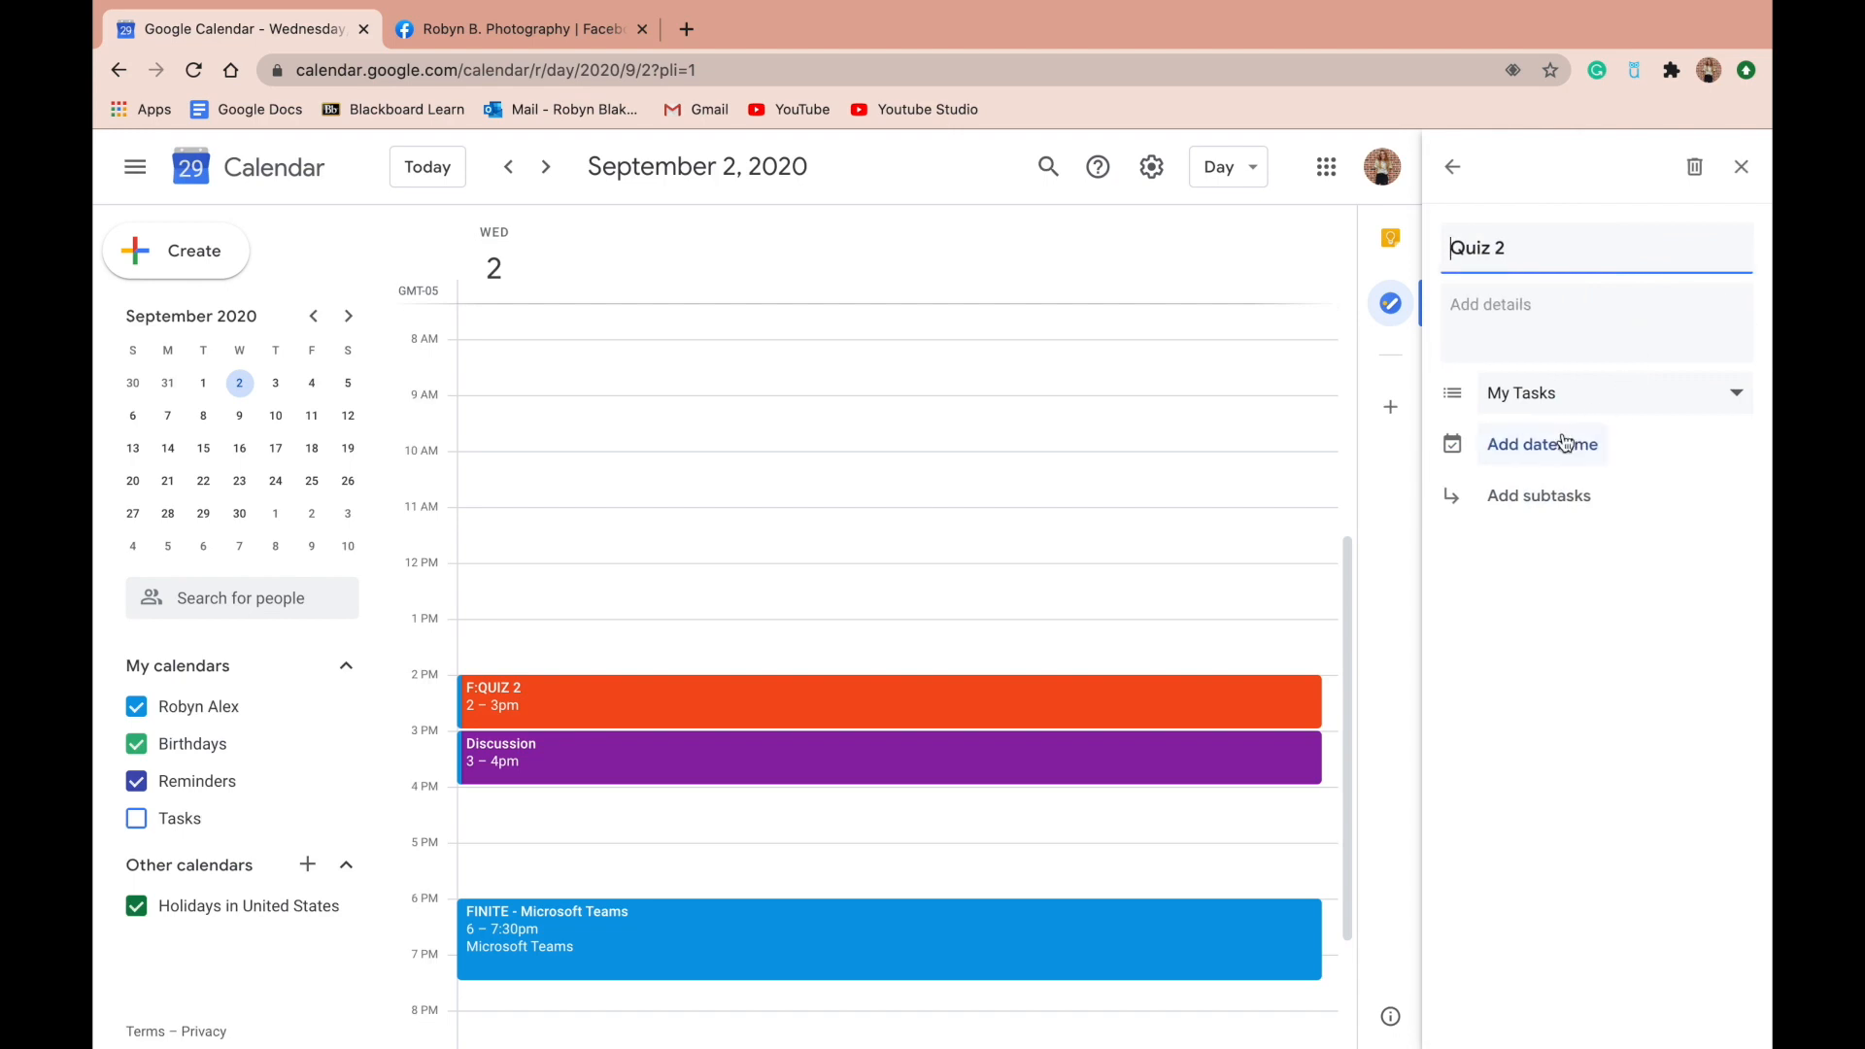
pyautogui.click(1564, 444)
pyautogui.click(1725, 236)
pyautogui.click(1596, 323)
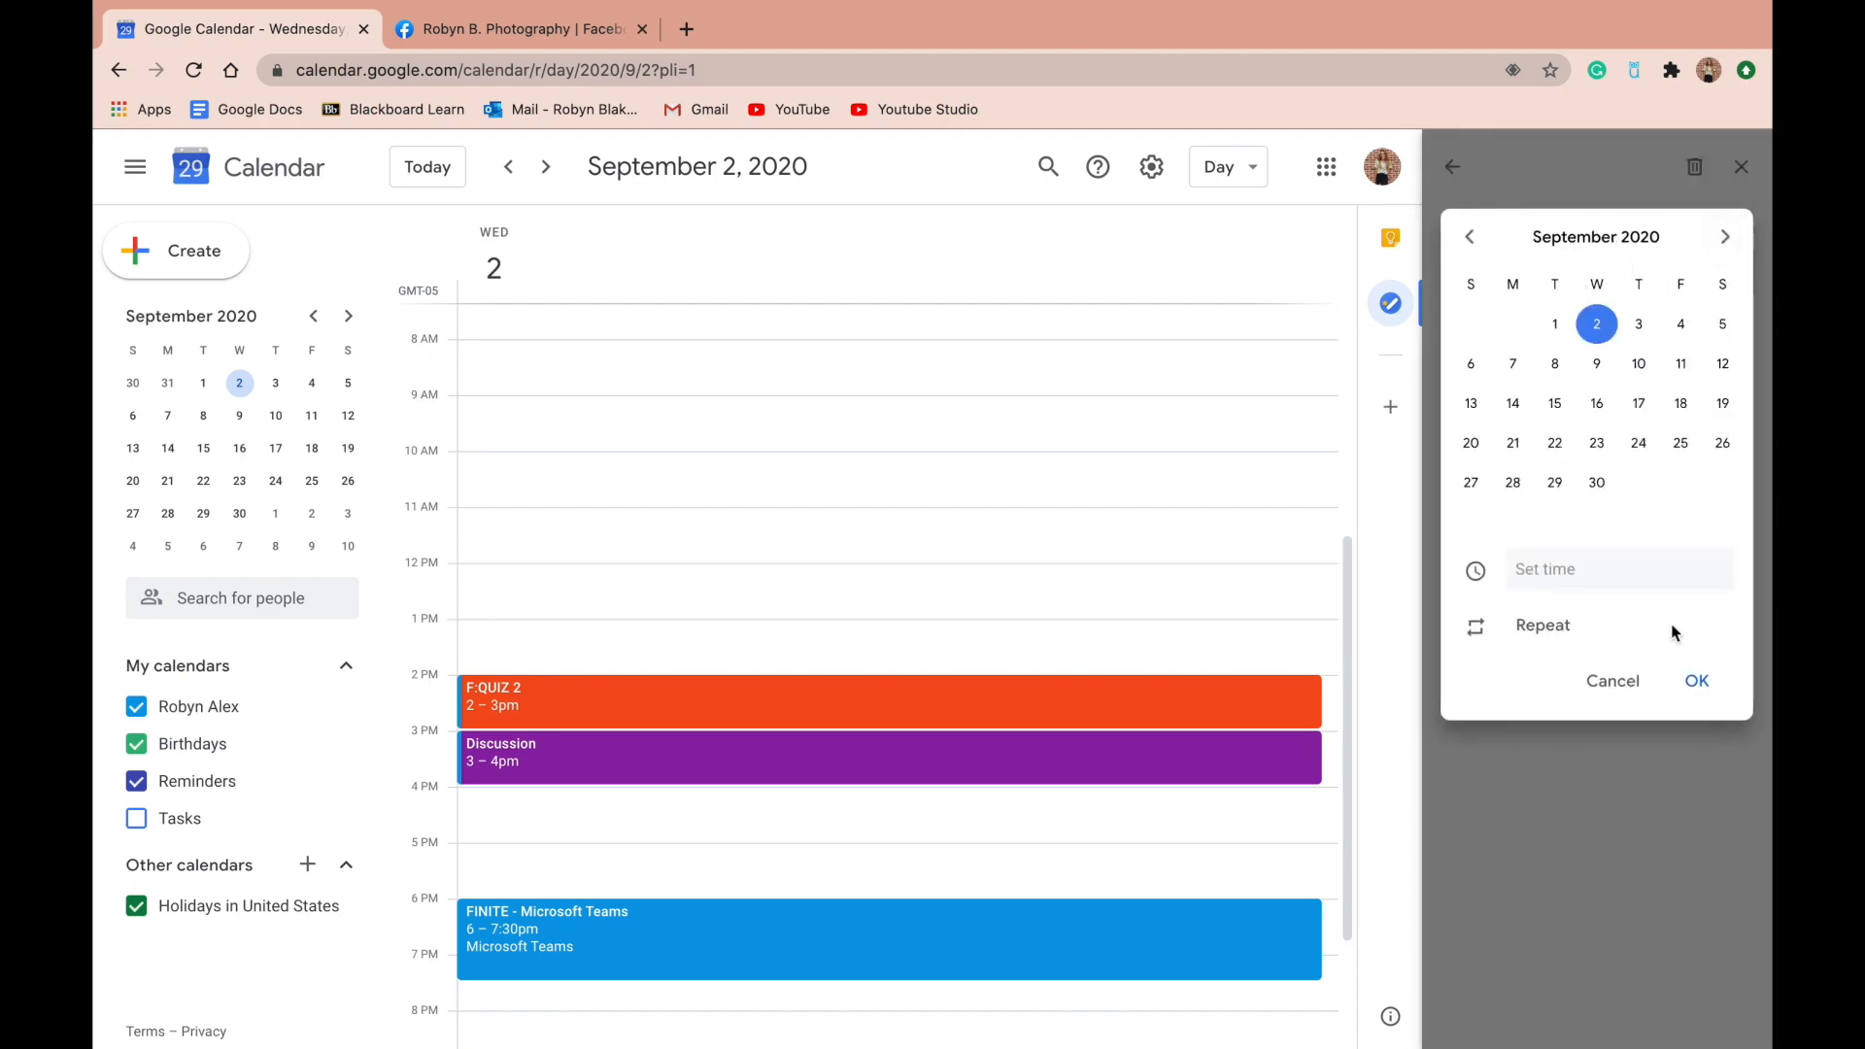
pyautogui.click(1696, 679)
pyautogui.click(1452, 166)
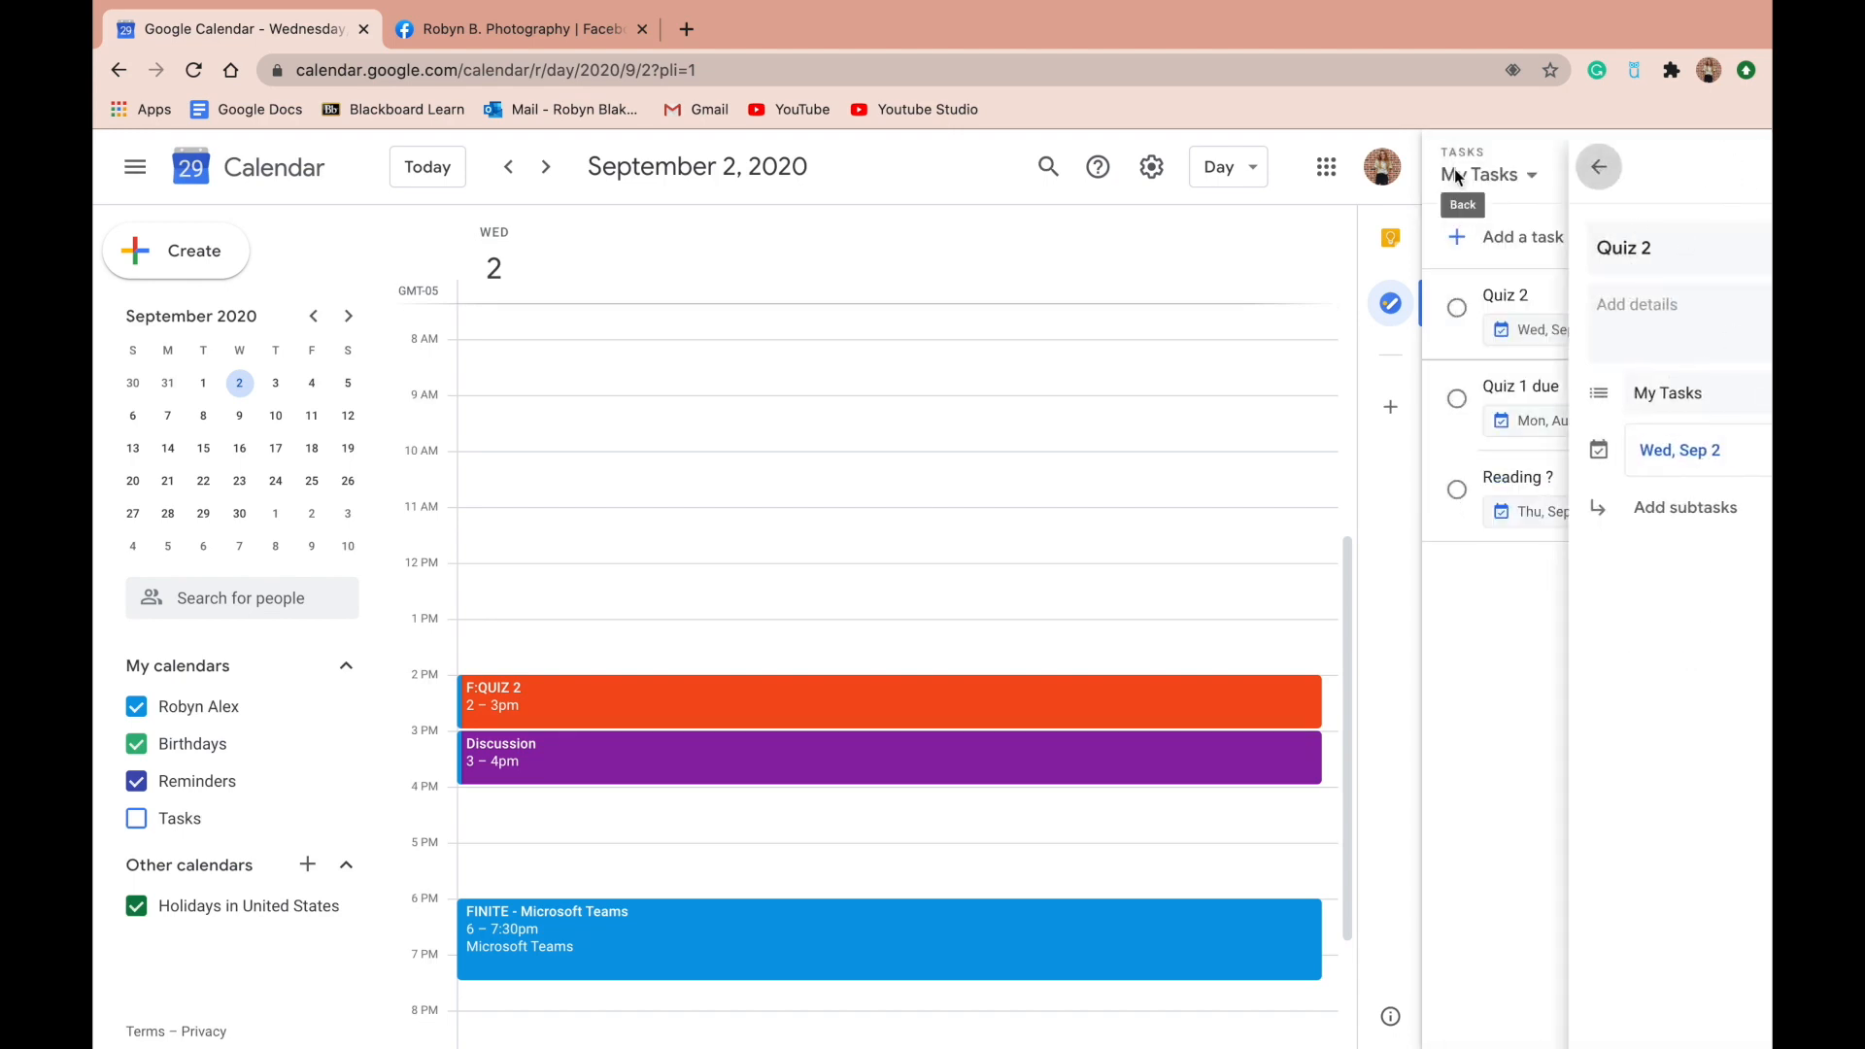
# Add a "Discussion" task and rename the Quiz 2 task "Finite: Quiz 2"
pyautogui.click(1652, 241)
pyautogui.write('Discussion')
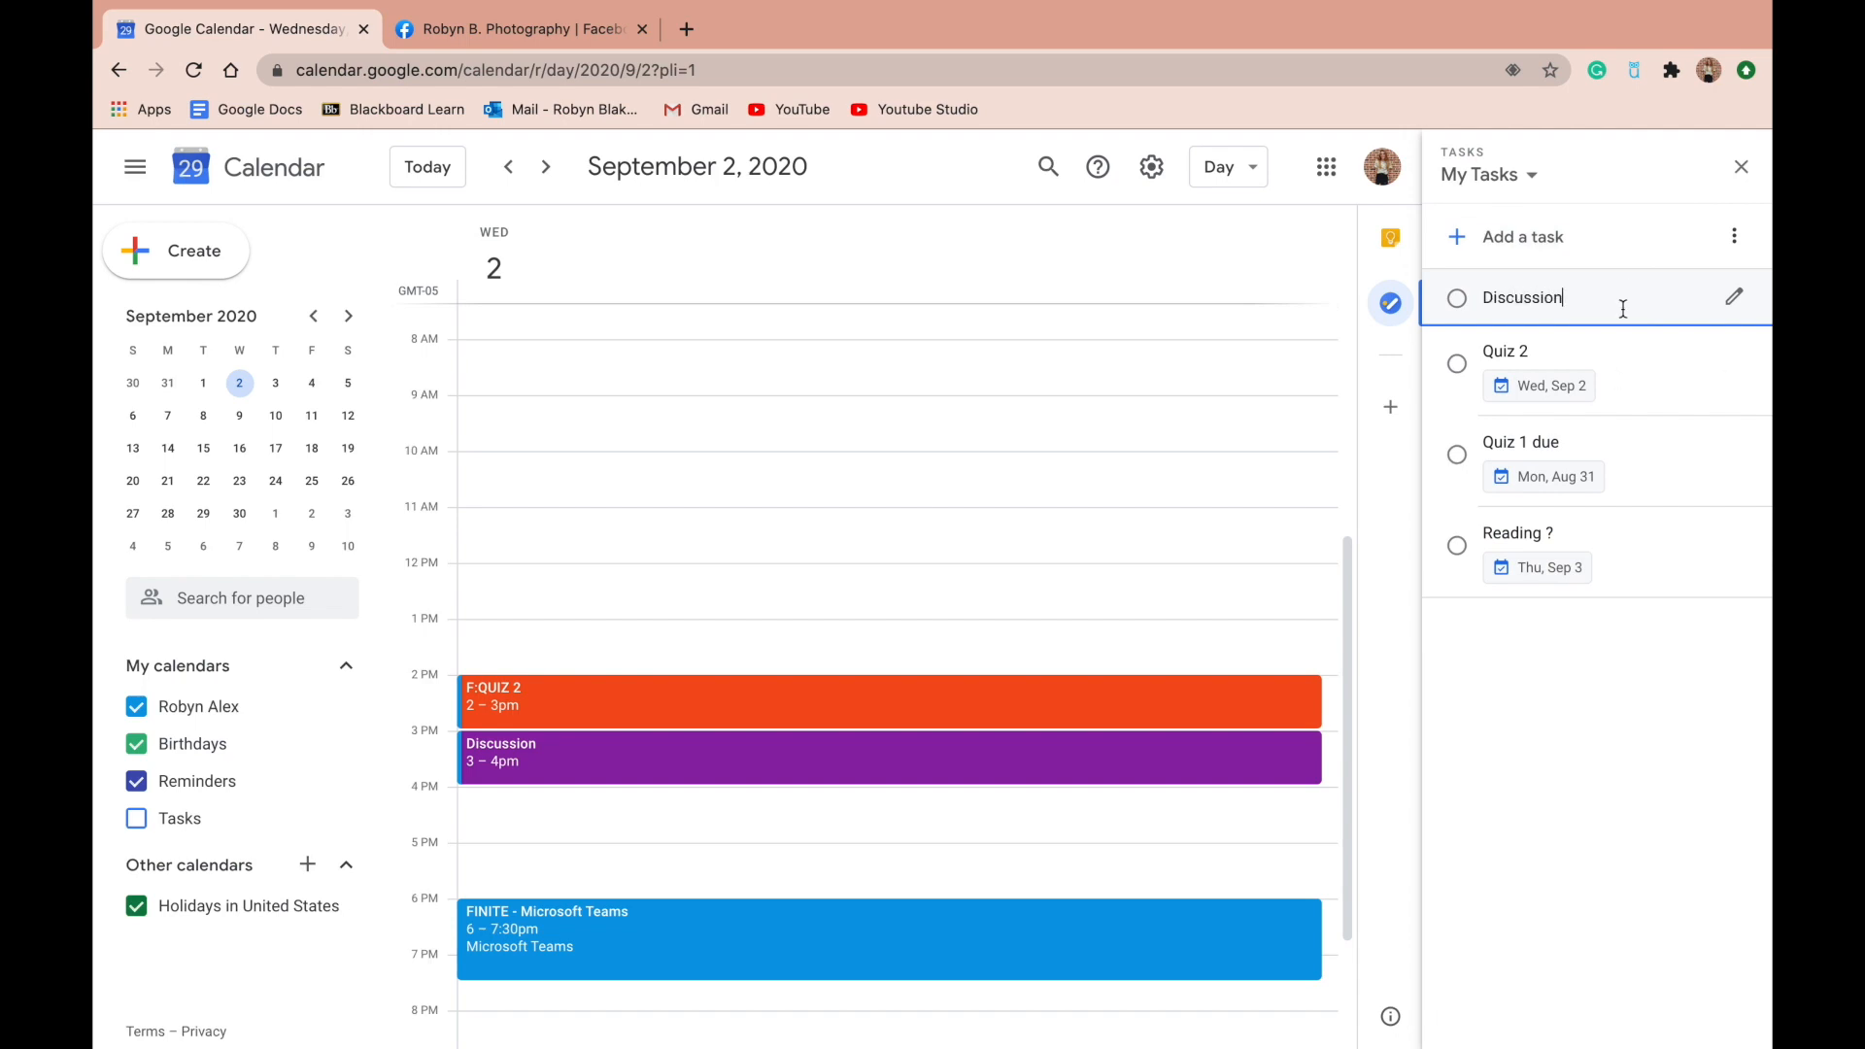
pyautogui.click(1732, 379)
pyautogui.click(1450, 248)
pyautogui.write('Finite:')
pyautogui.click(1452, 166)
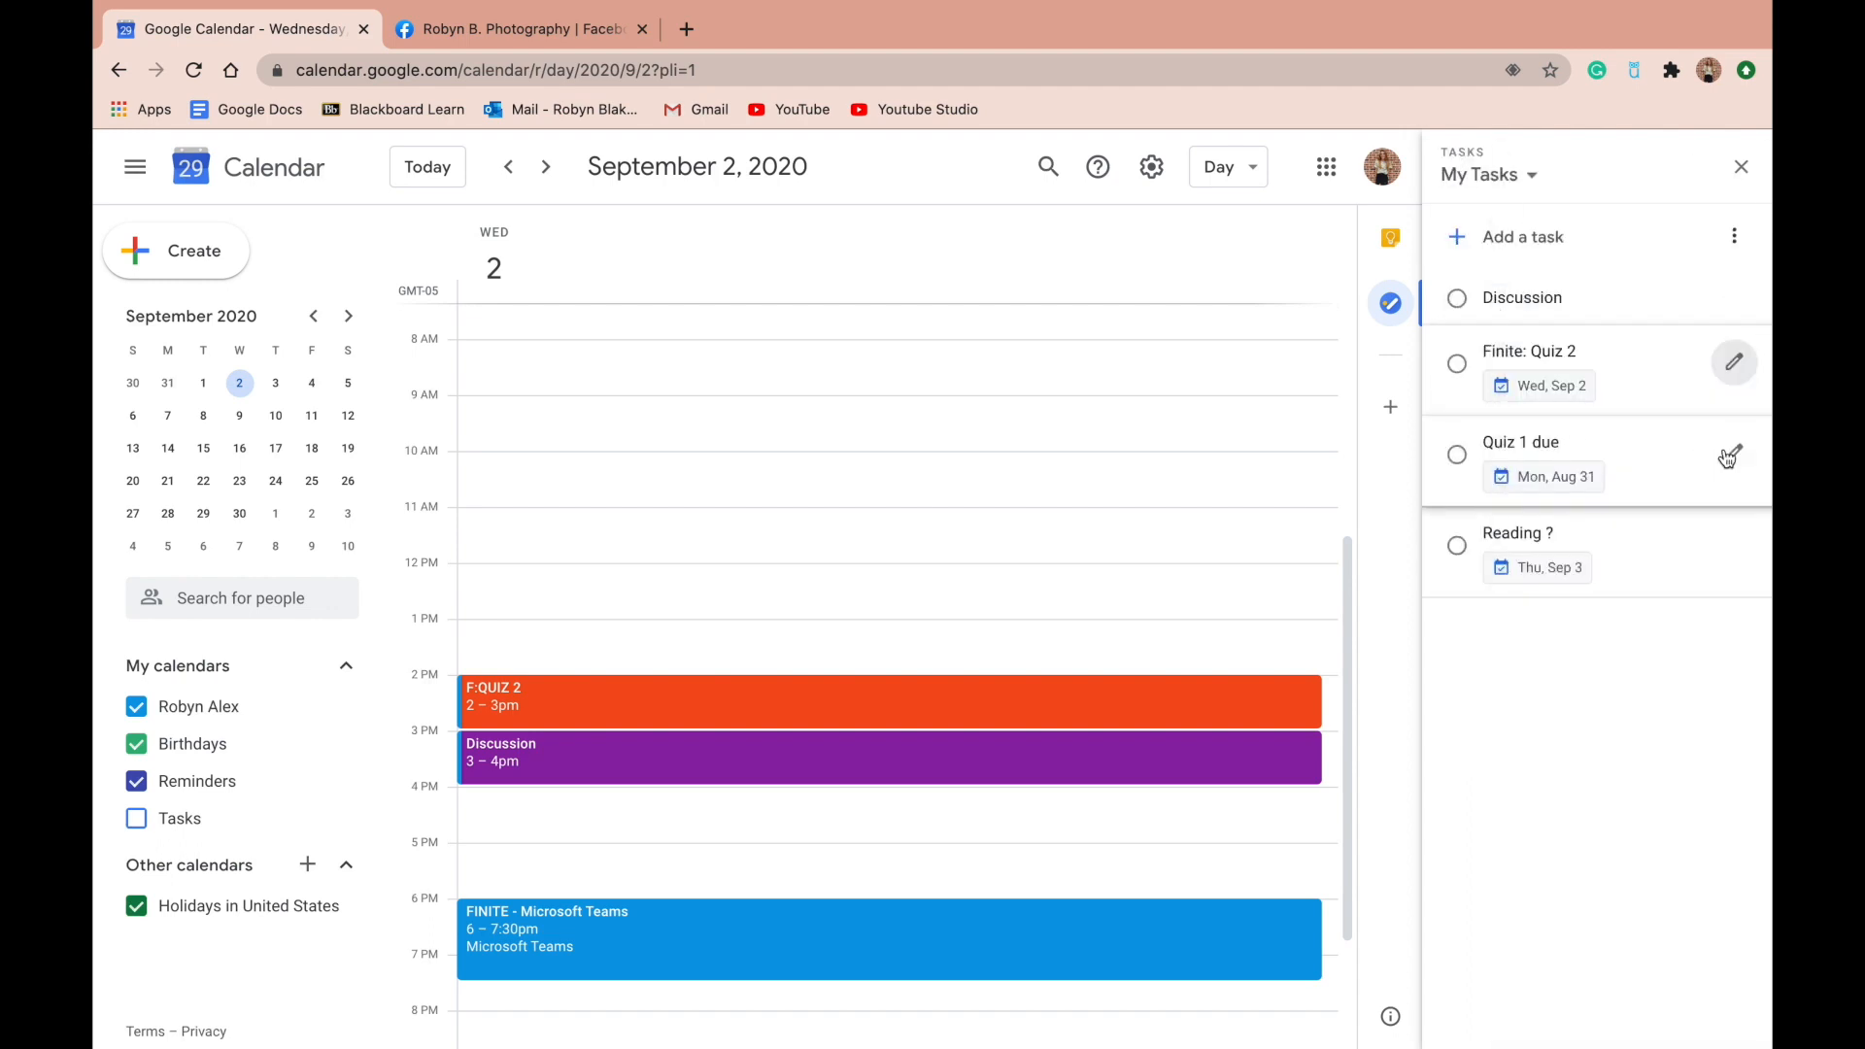
# Rename the Quiz 1 due task "Finite: Quiz 1 due"
pyautogui.click(1726, 449)
pyautogui.click(1450, 248)
pyautogui.write('Finite:')
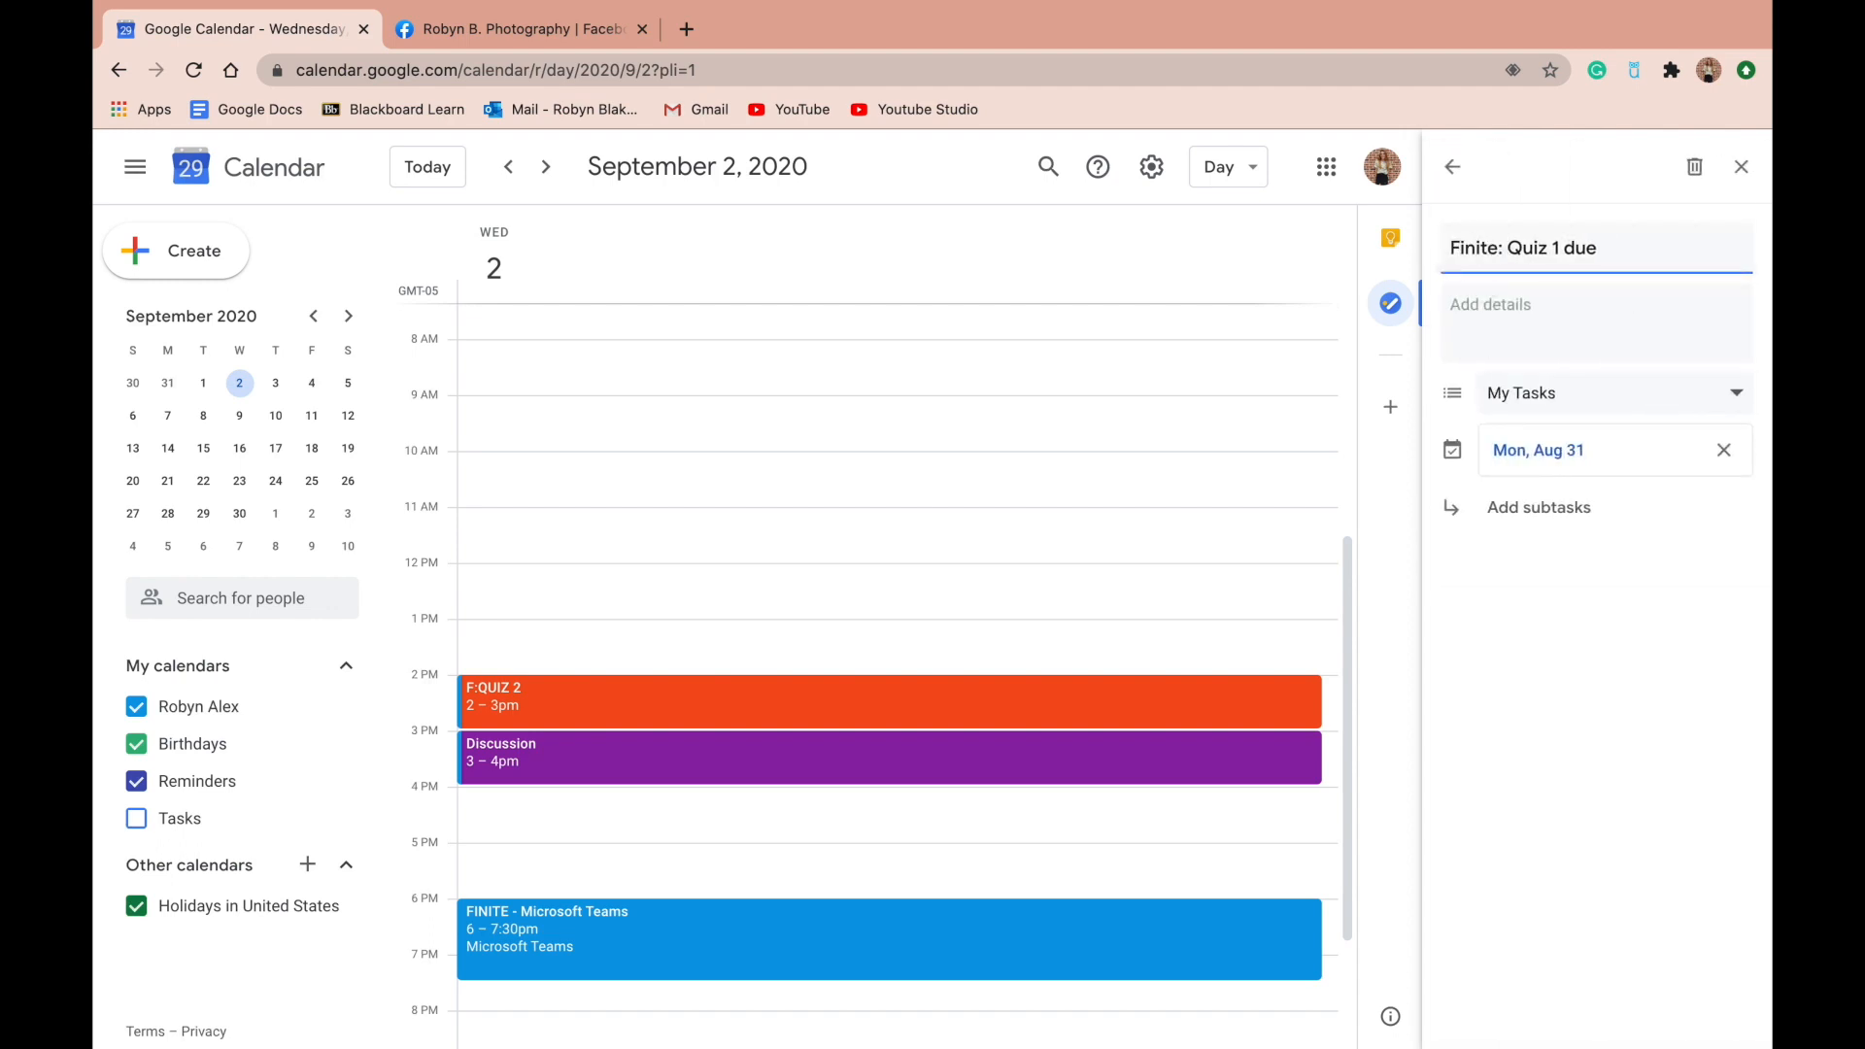
pyautogui.click(1452, 166)
# Add the course prefix "TV:" to the title of the "Reading ?" task
pyautogui.click(1726, 548)
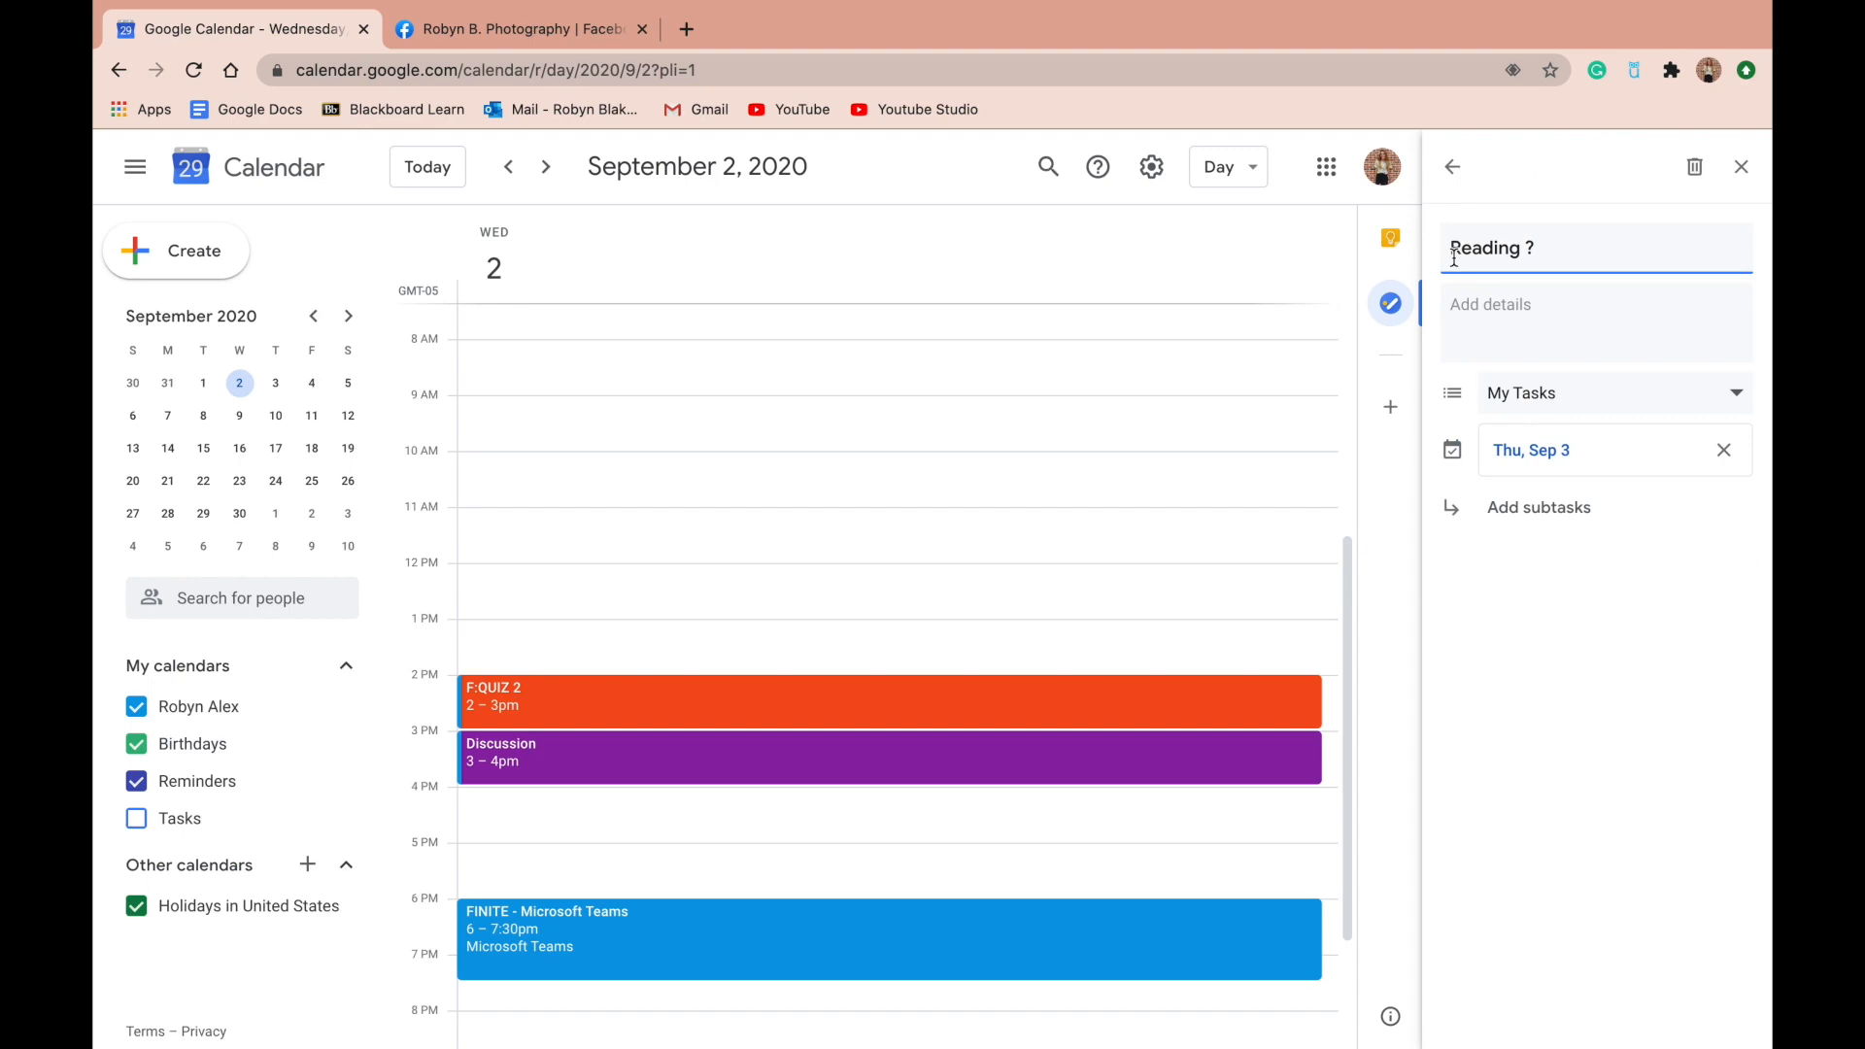
pyautogui.click(1452, 251)
pyautogui.write('TV:')
pyautogui.click(1452, 166)
# Rename the Discussion task "TV: Discussion" and set its date to September 2, 2020
pyautogui.click(1735, 299)
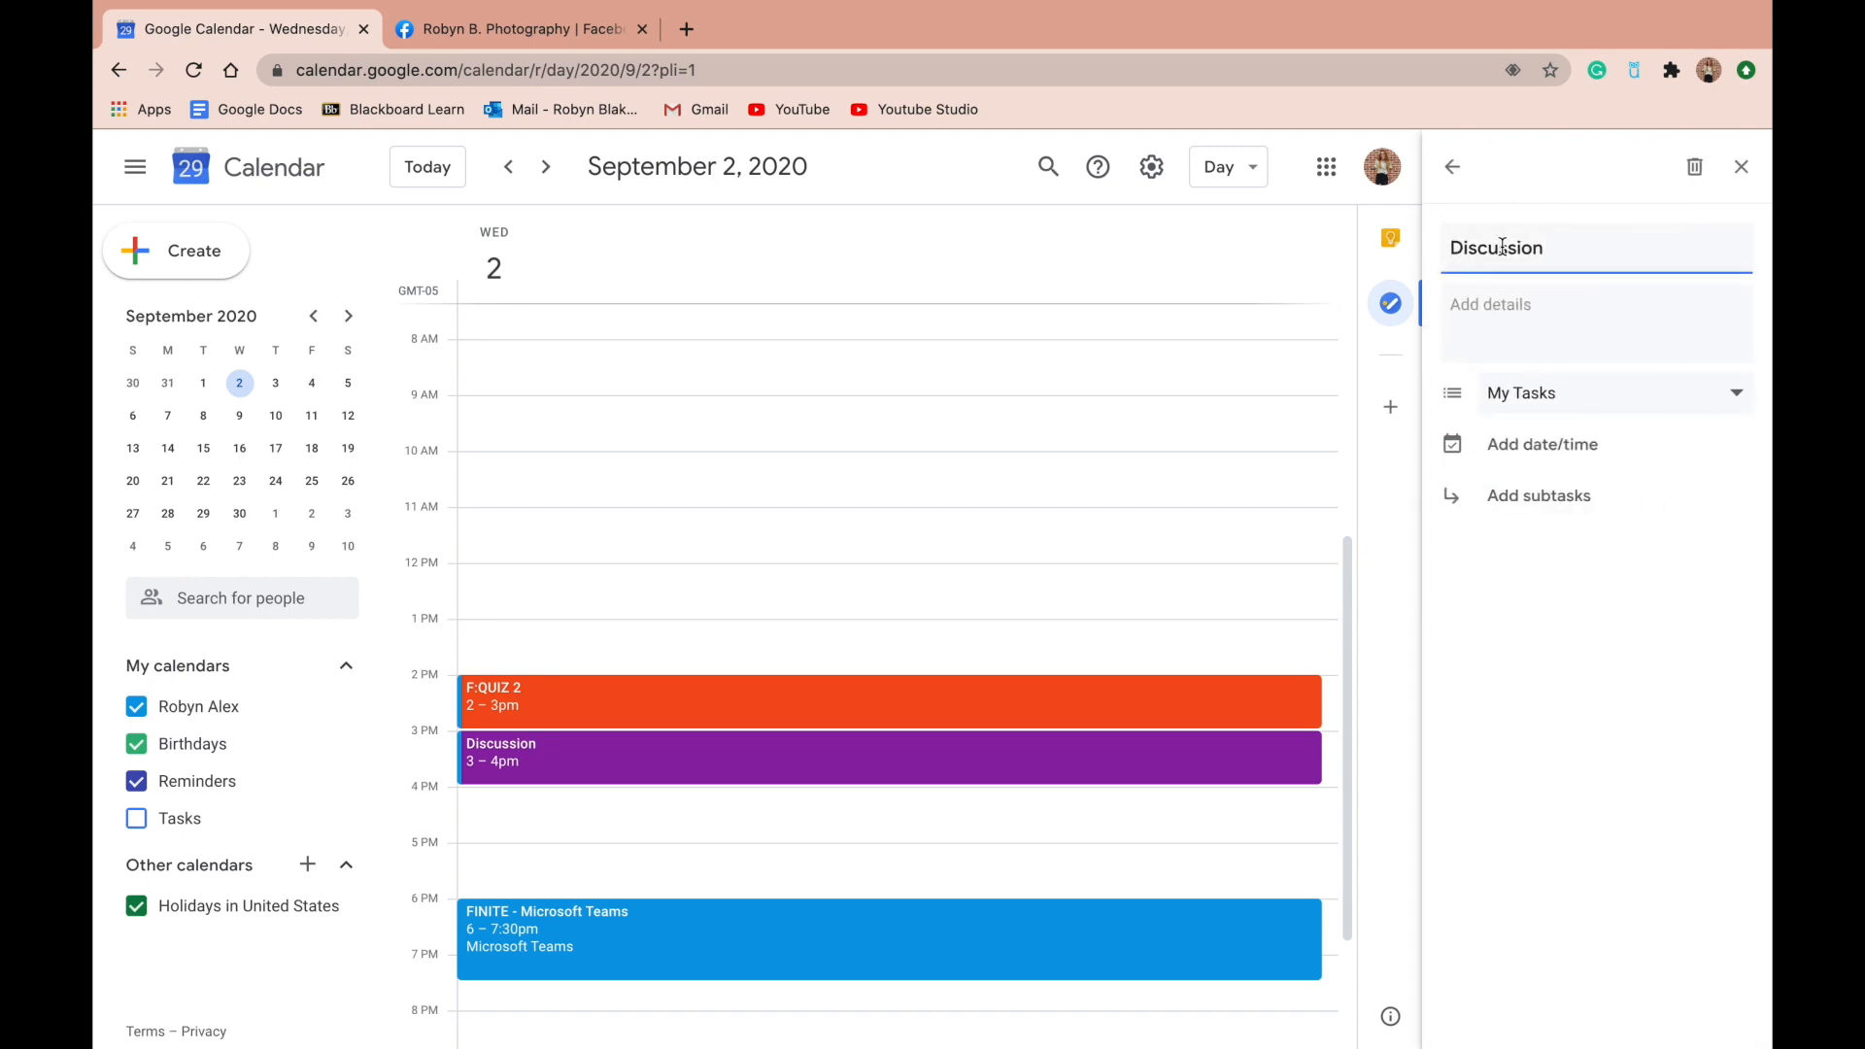
pyautogui.click(1452, 247)
pyautogui.write('TV:')
pyautogui.click(1590, 400)
pyautogui.click(1566, 456)
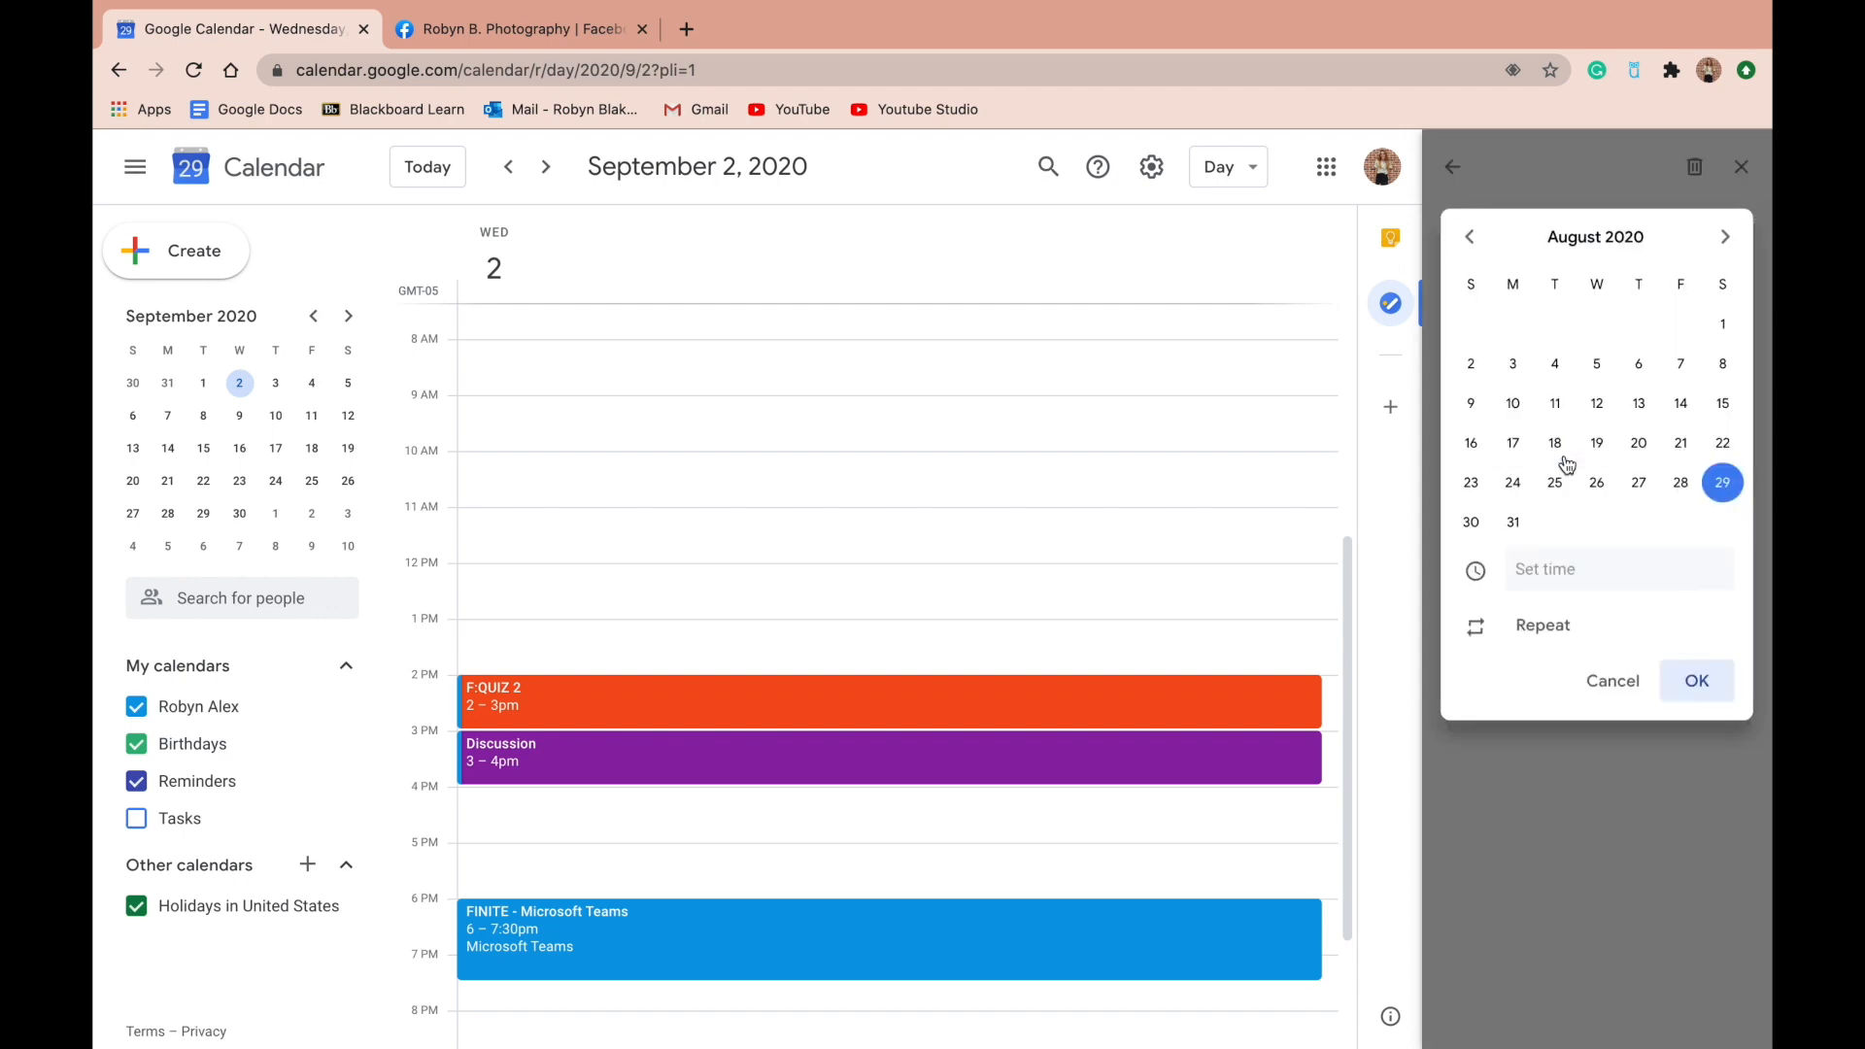
pyautogui.click(1724, 237)
pyautogui.click(1596, 323)
pyautogui.click(1696, 680)
pyautogui.click(1464, 173)
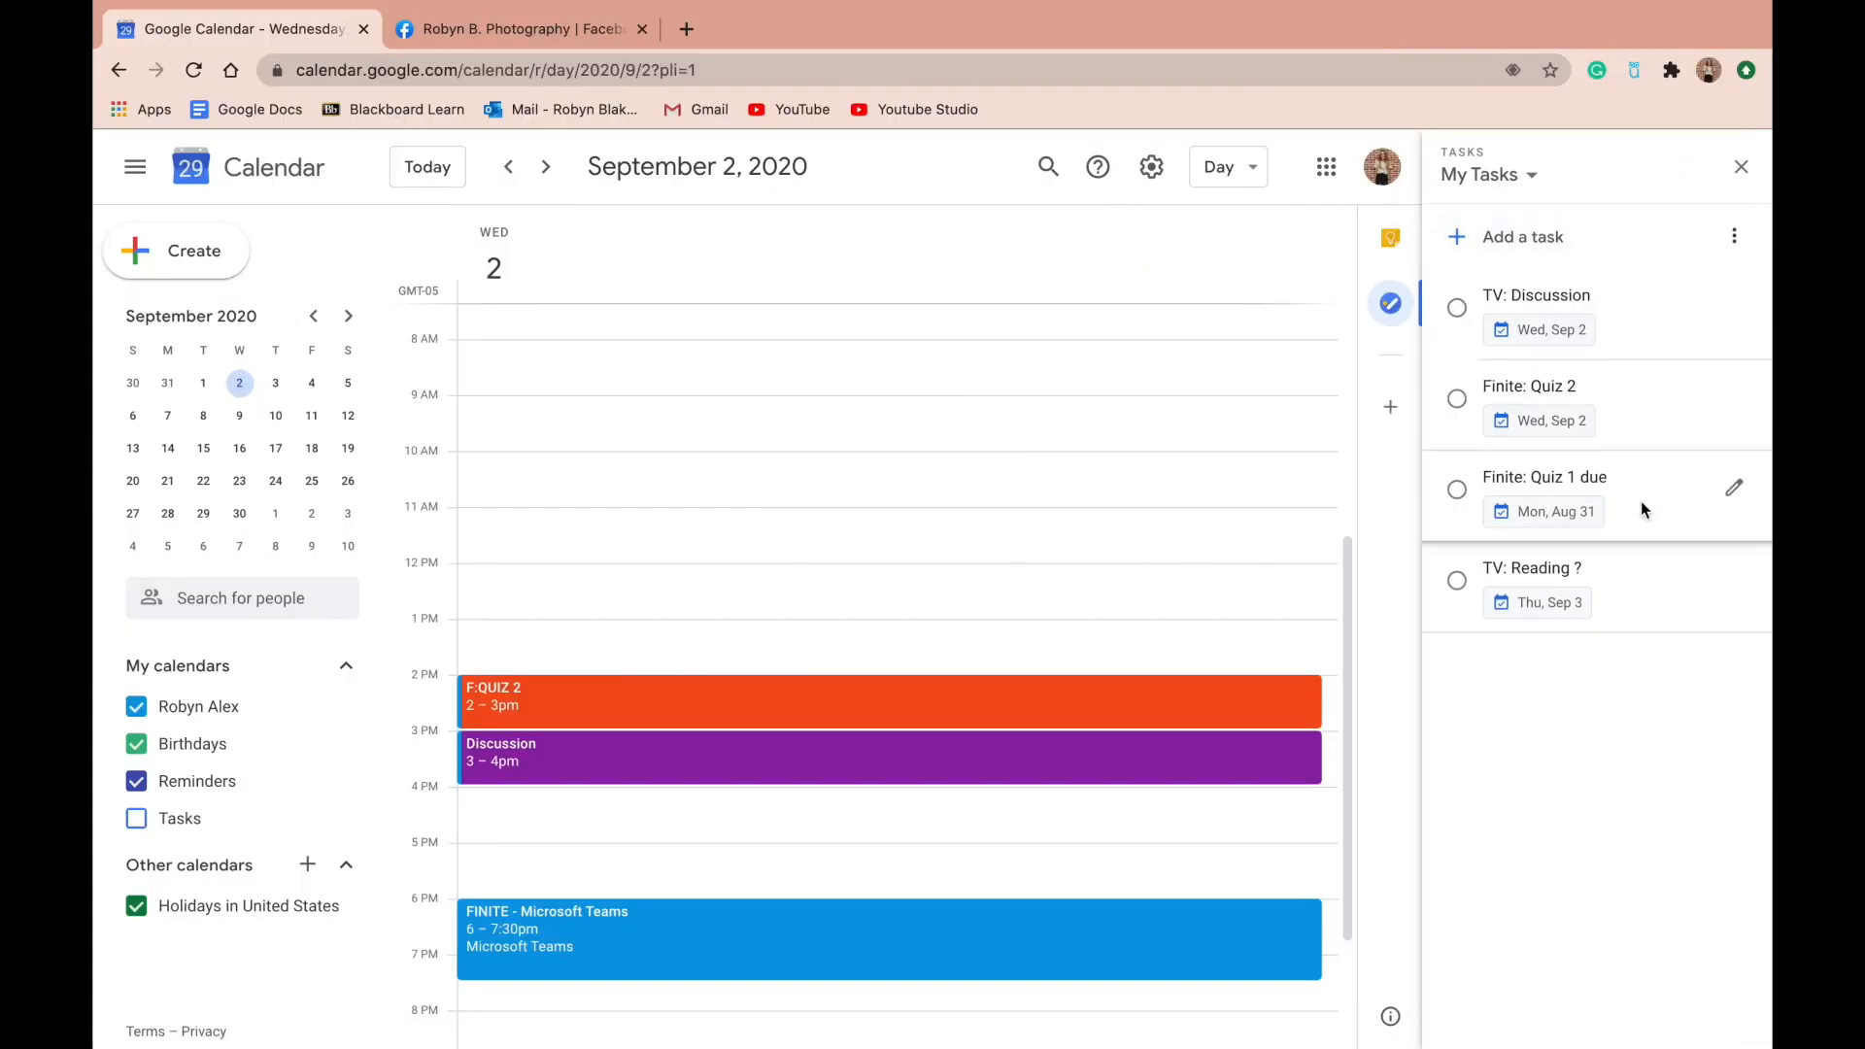
# Move the "Finite: Quiz 1 due" task to the top of My Tasks and add a "TV: Writing" task dated September 3
pyautogui.moveTo(1613, 505); pyautogui.dragTo(1515, 292)
pyautogui.click(1465, 243)
pyautogui.write('TV: Writing')
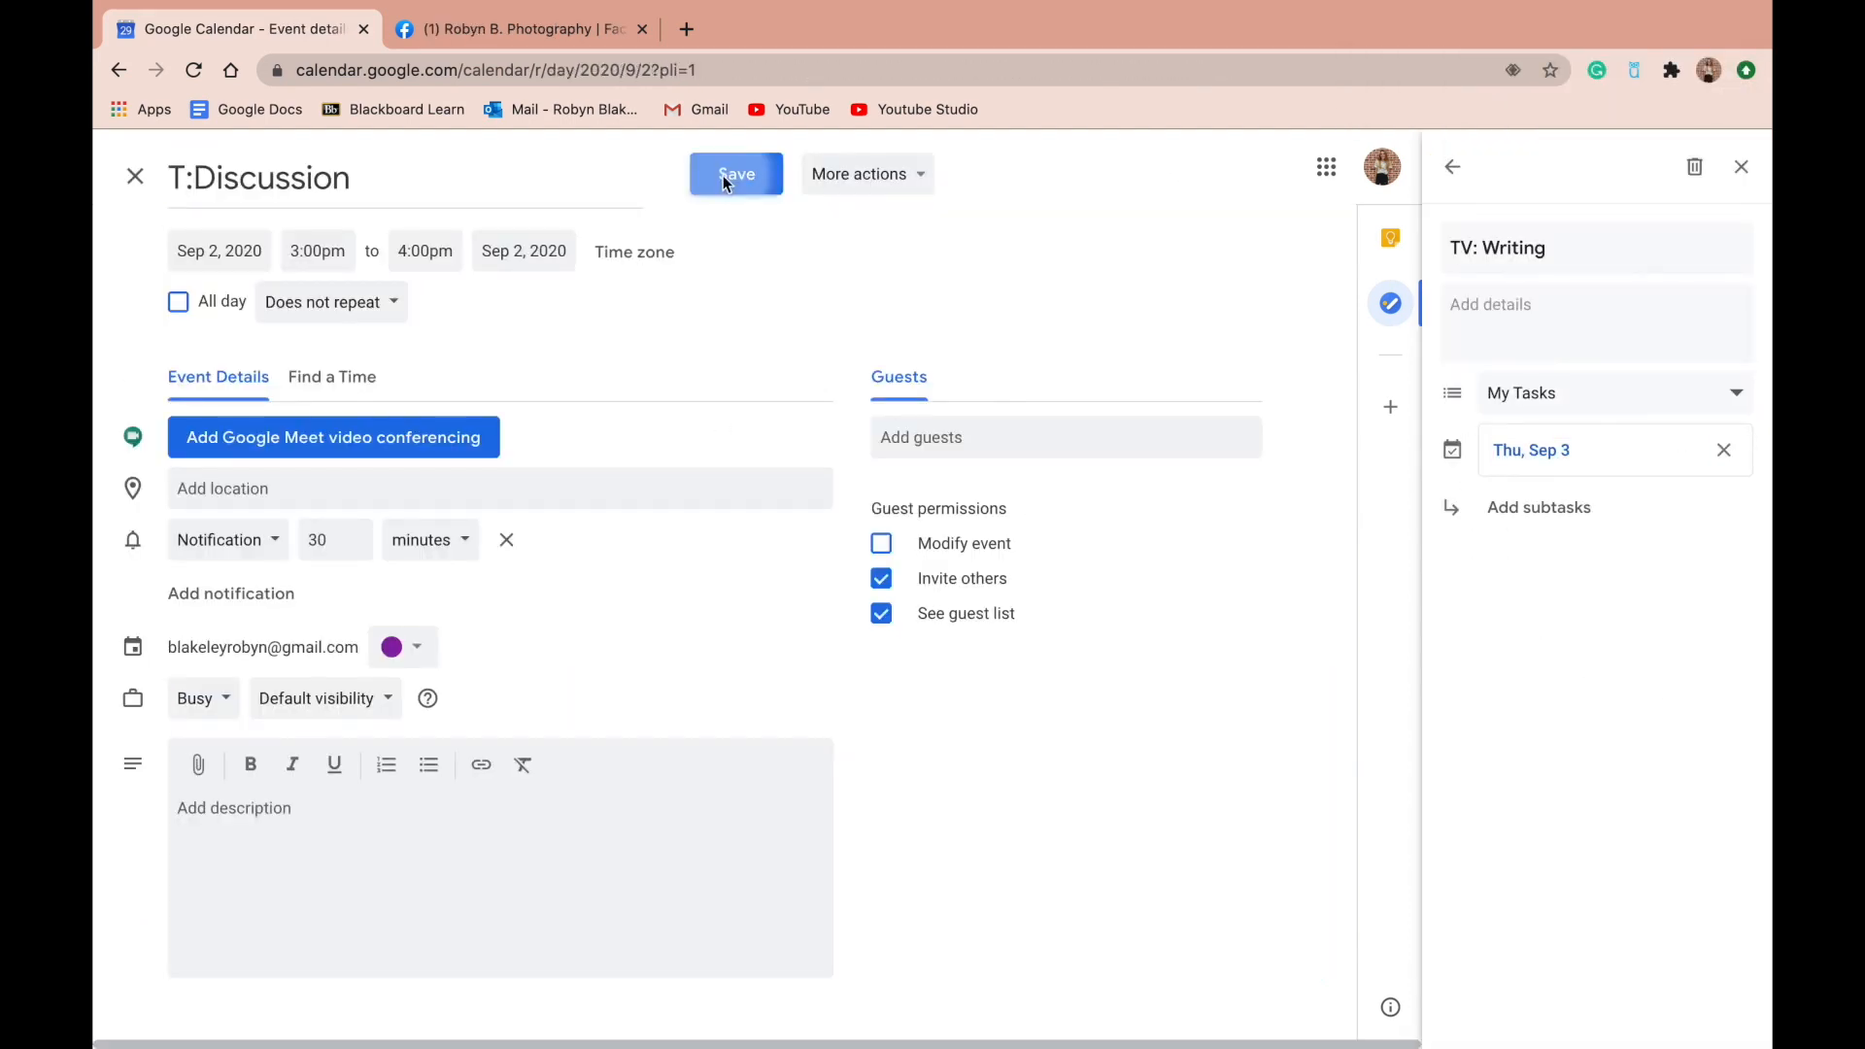
# Save the September 2 discussion event as "T:Discussion" and move the "Finite: Quiz 1 due" task to the top of My Tasks
pyautogui.click(723, 184)
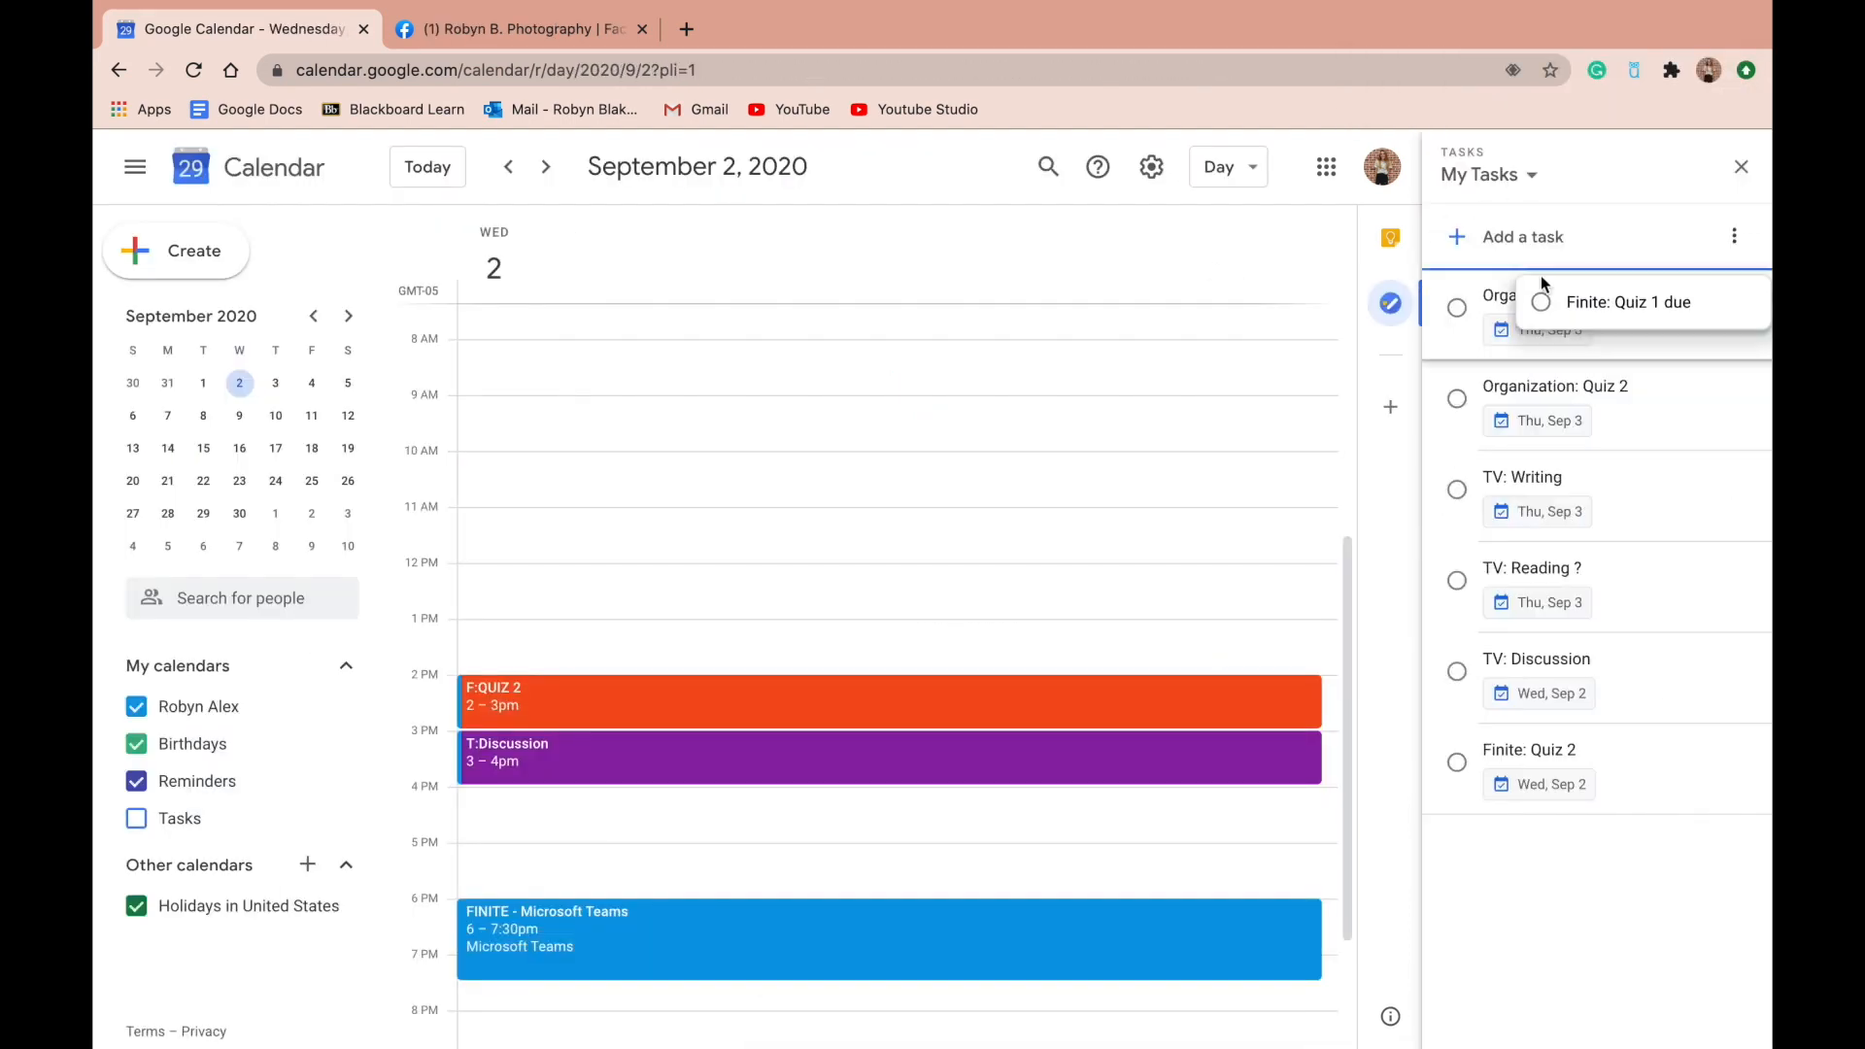
pyautogui.moveTo(1541, 275); pyautogui.dragTo(1525, 291)
# Title the September 3 tasks with the course names "Organization" and "Contemporary", including "Contemporary: Quiz (5)"
pyautogui.click(1472, 237)
pyautogui.write('Organization')
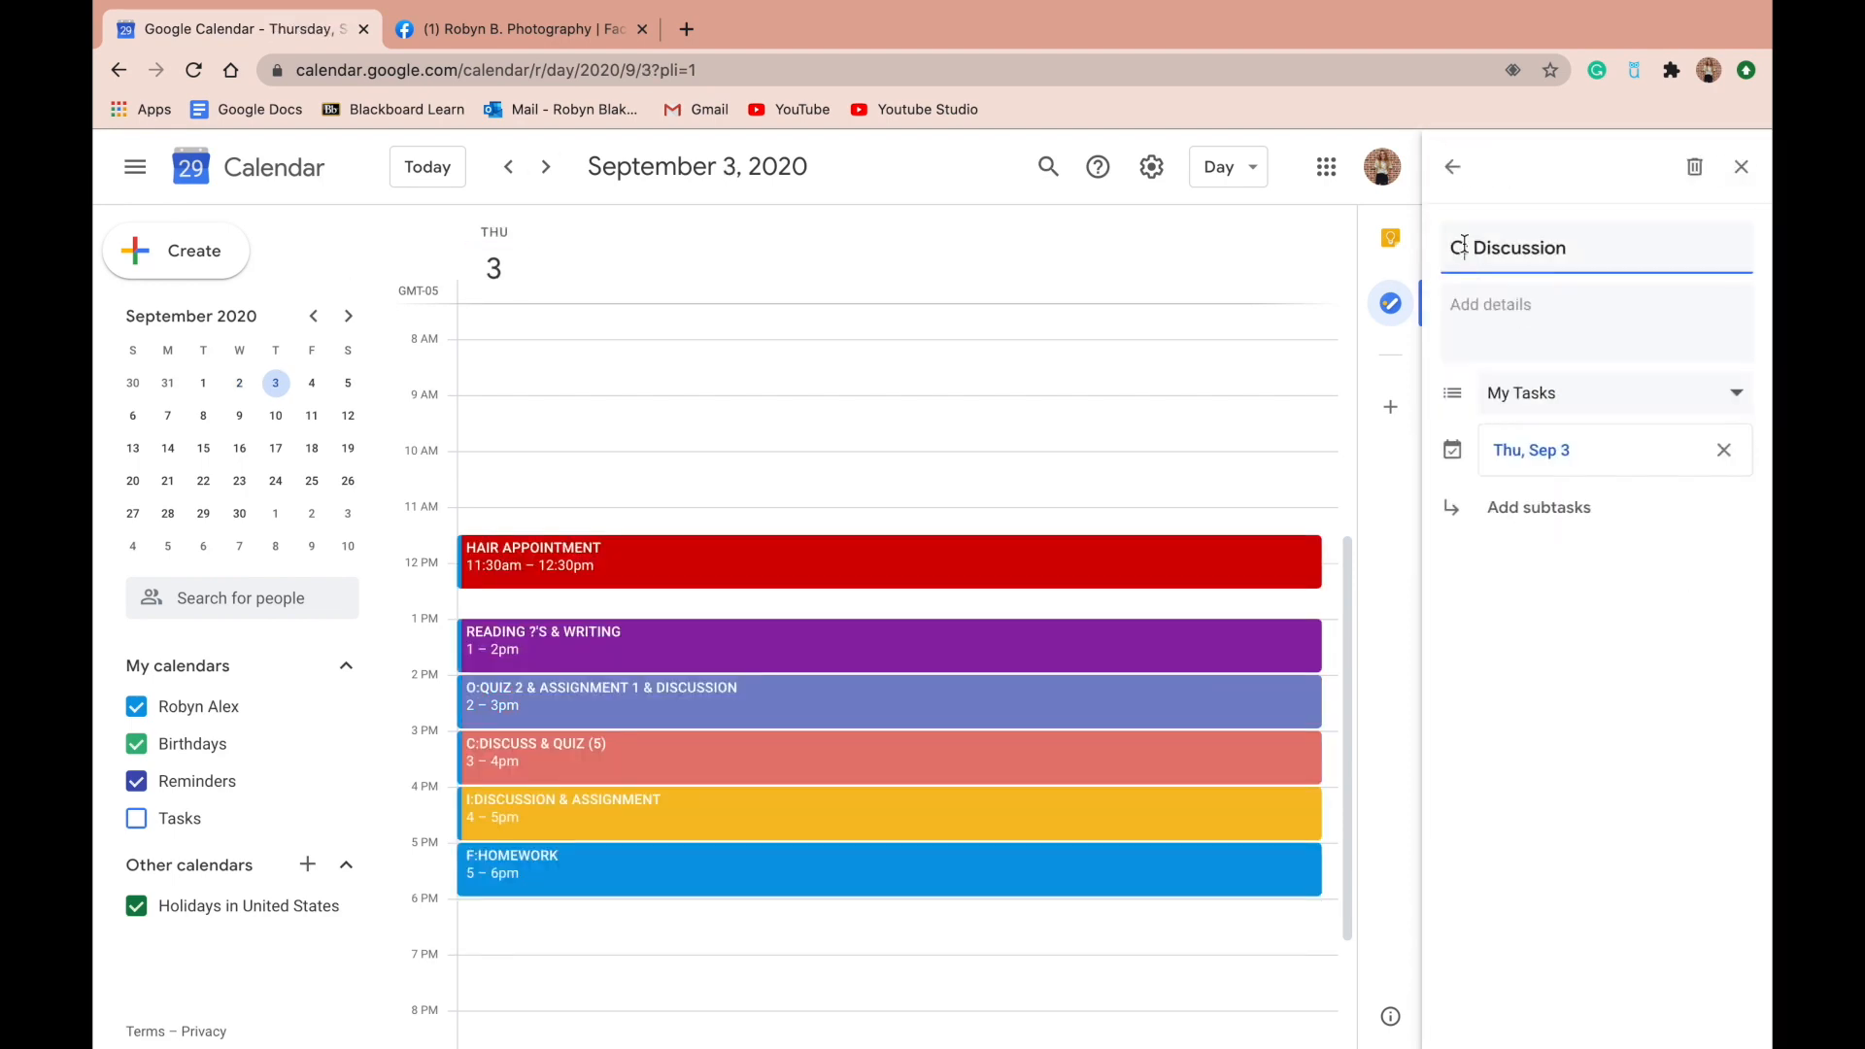
pyautogui.write('ontemporary: Quiz (5')
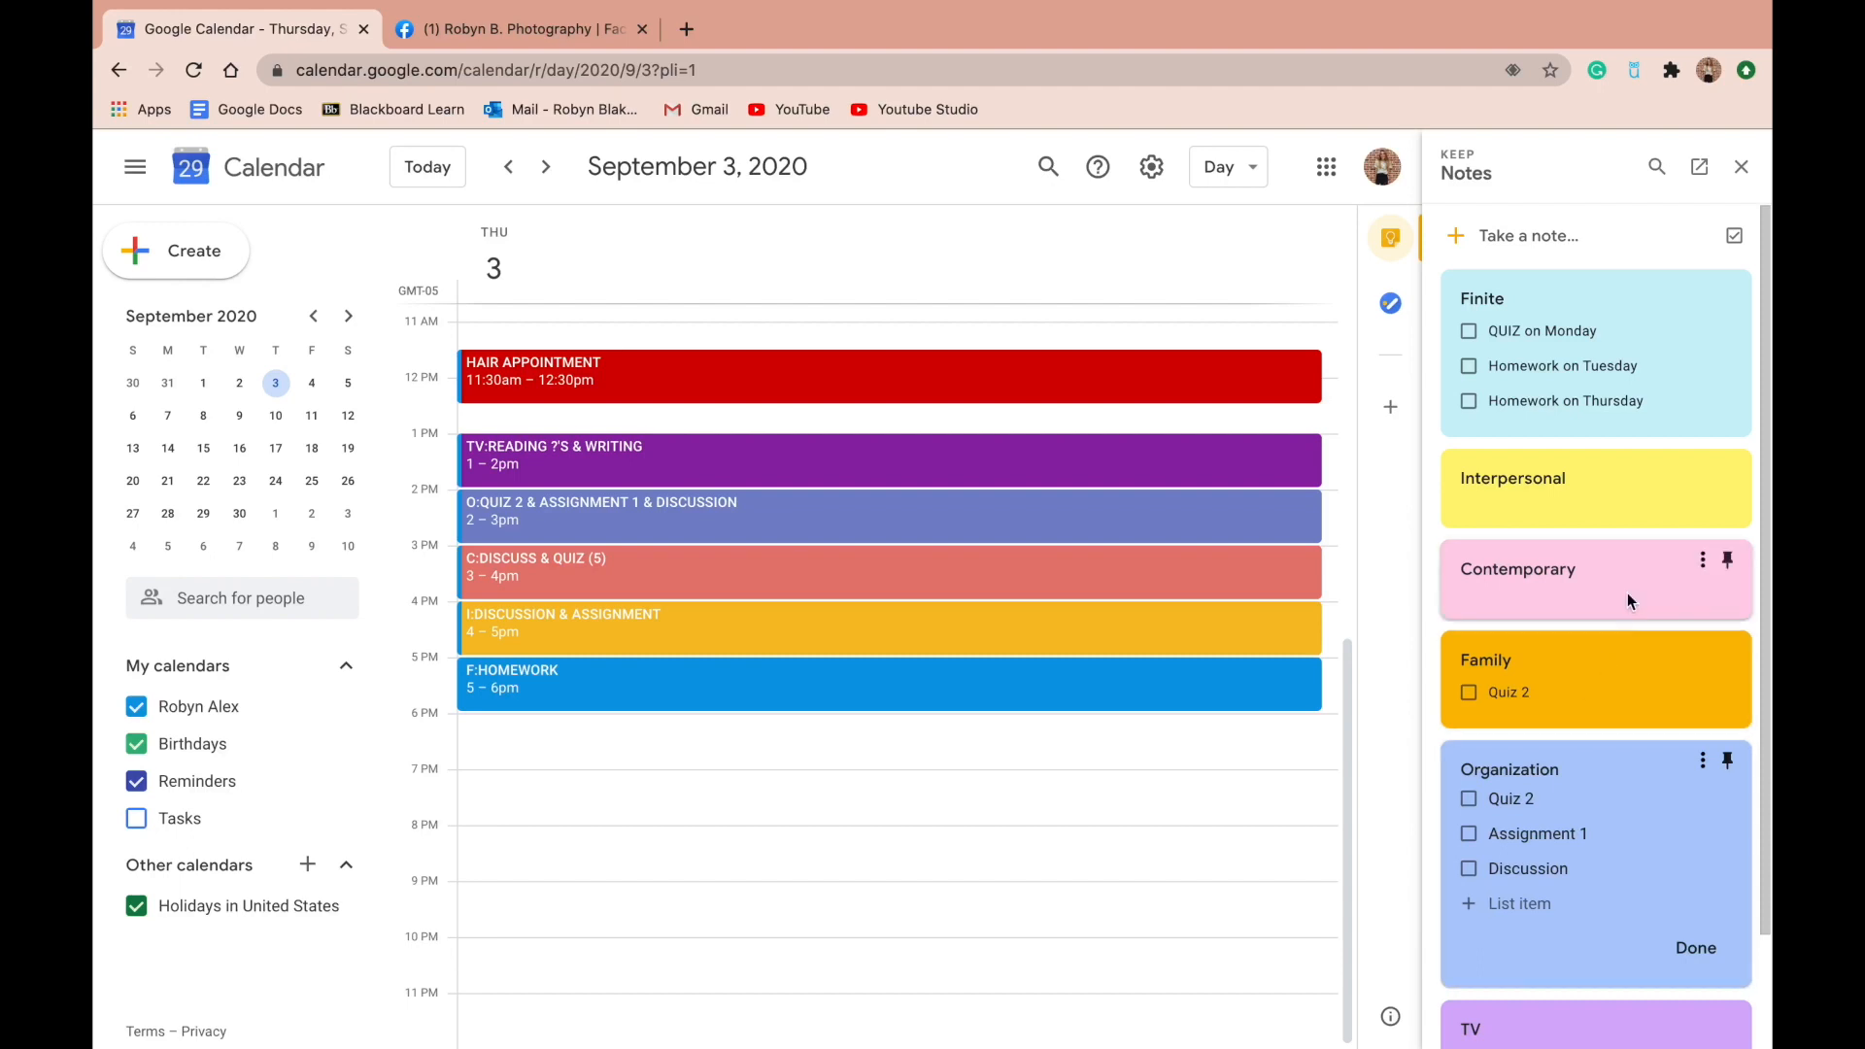
# Add the checklist items "Discuss" and "Quiz (5)" to the Contemporary note
pyautogui.click(1628, 600)
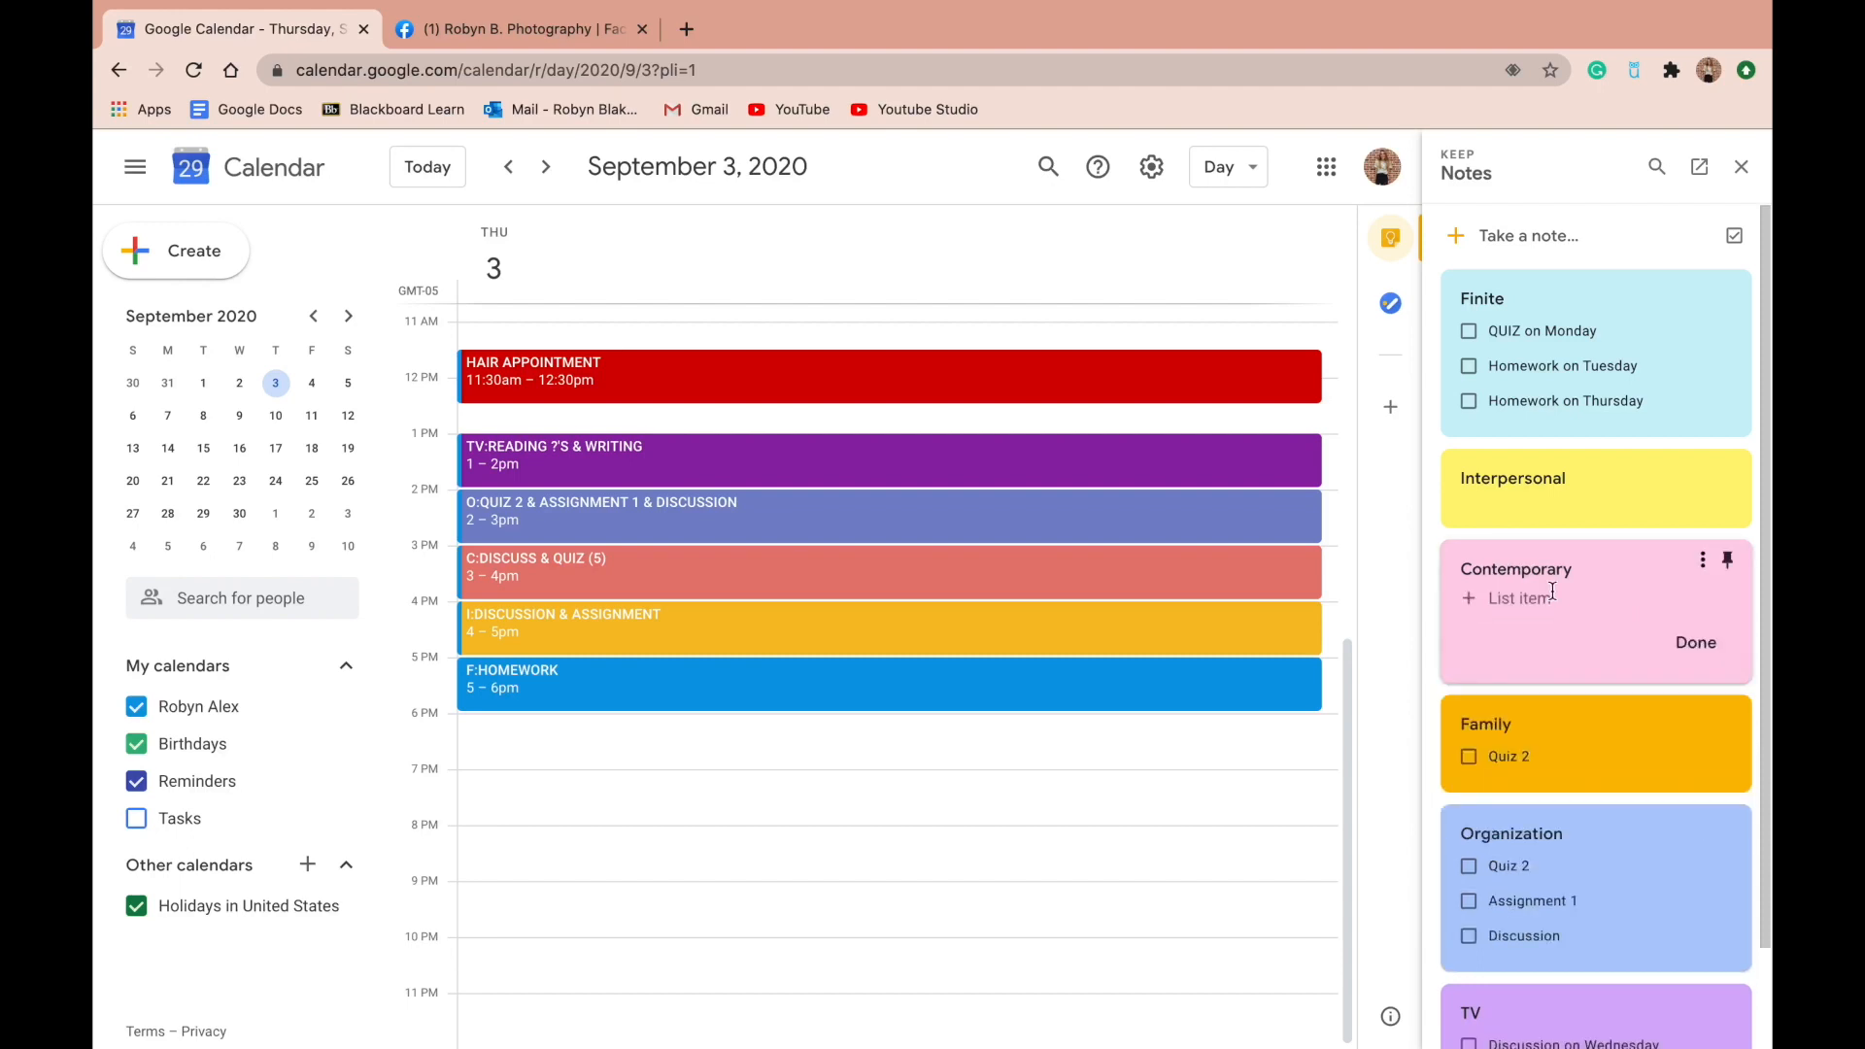
pyautogui.write('Discuss ')
pyautogui.write('Quiz (5')
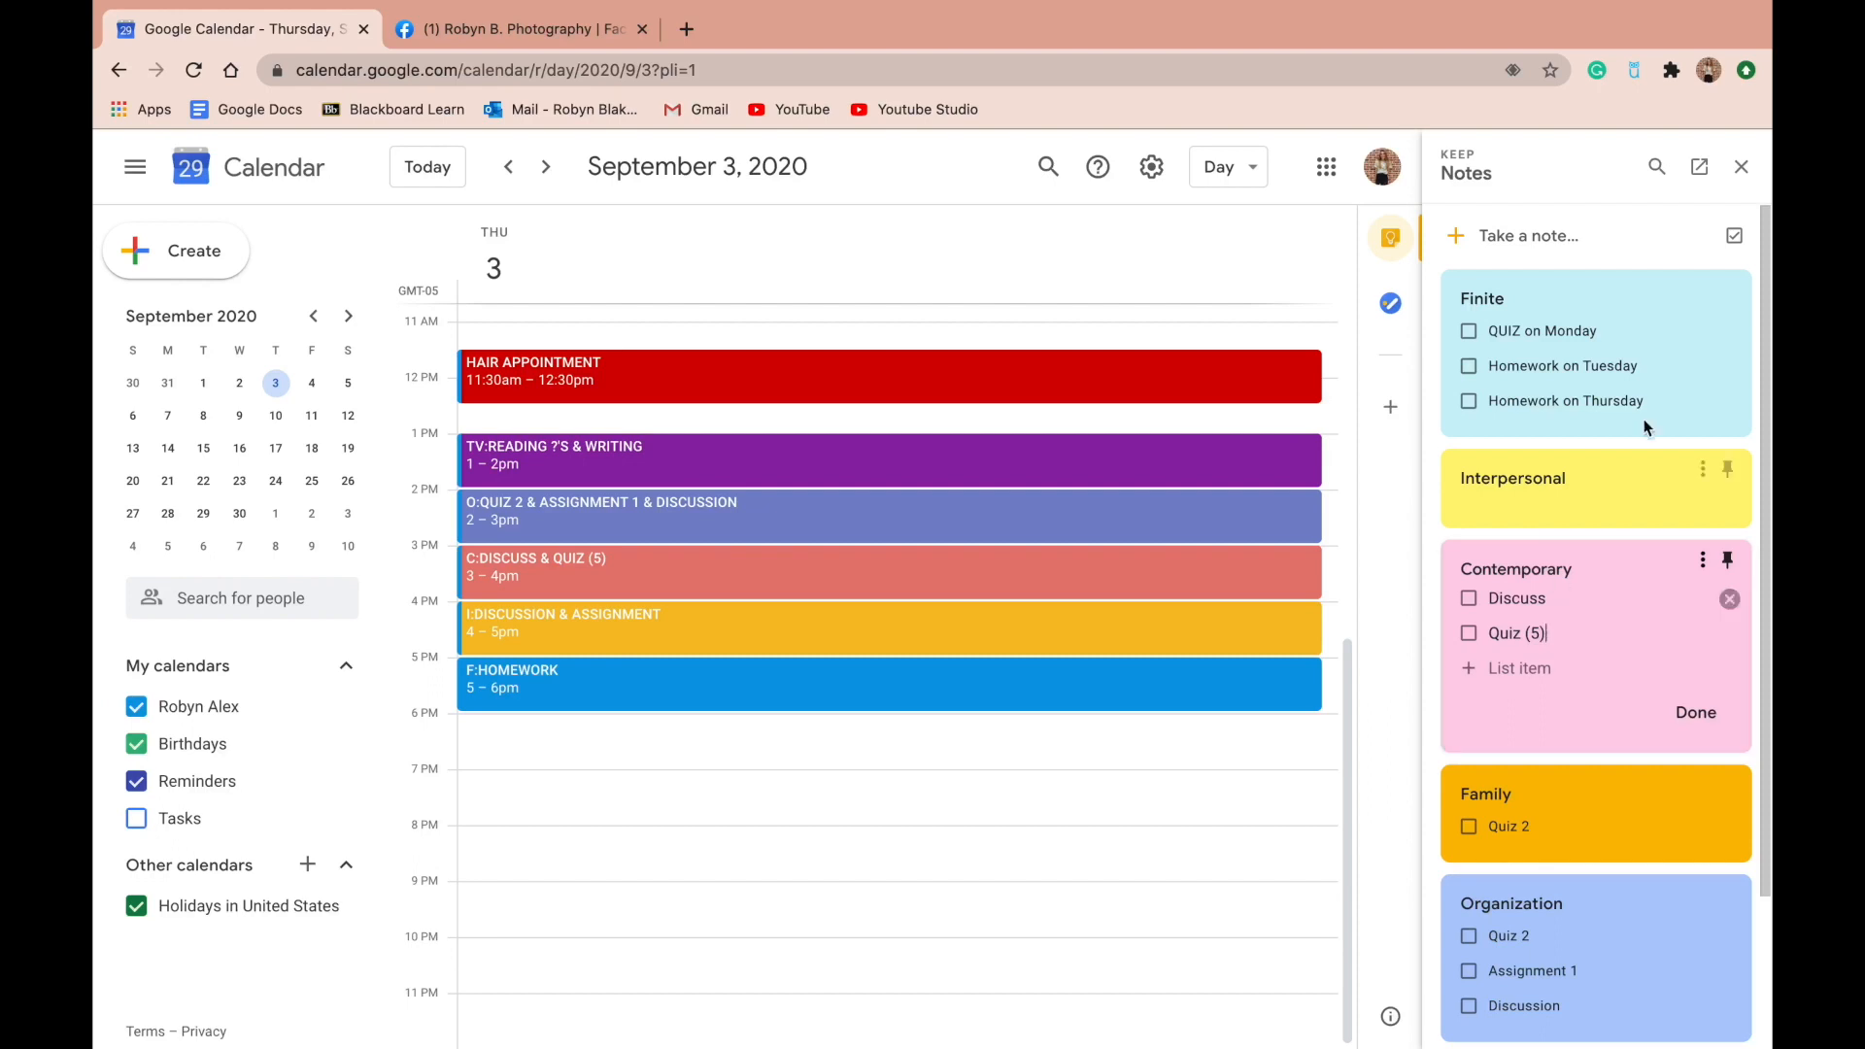
# Add the checklist items "Discussion on Thursday" and "Assignment" to the Interpersonal note
pyautogui.click(1624, 493)
pyautogui.write('Discussion')
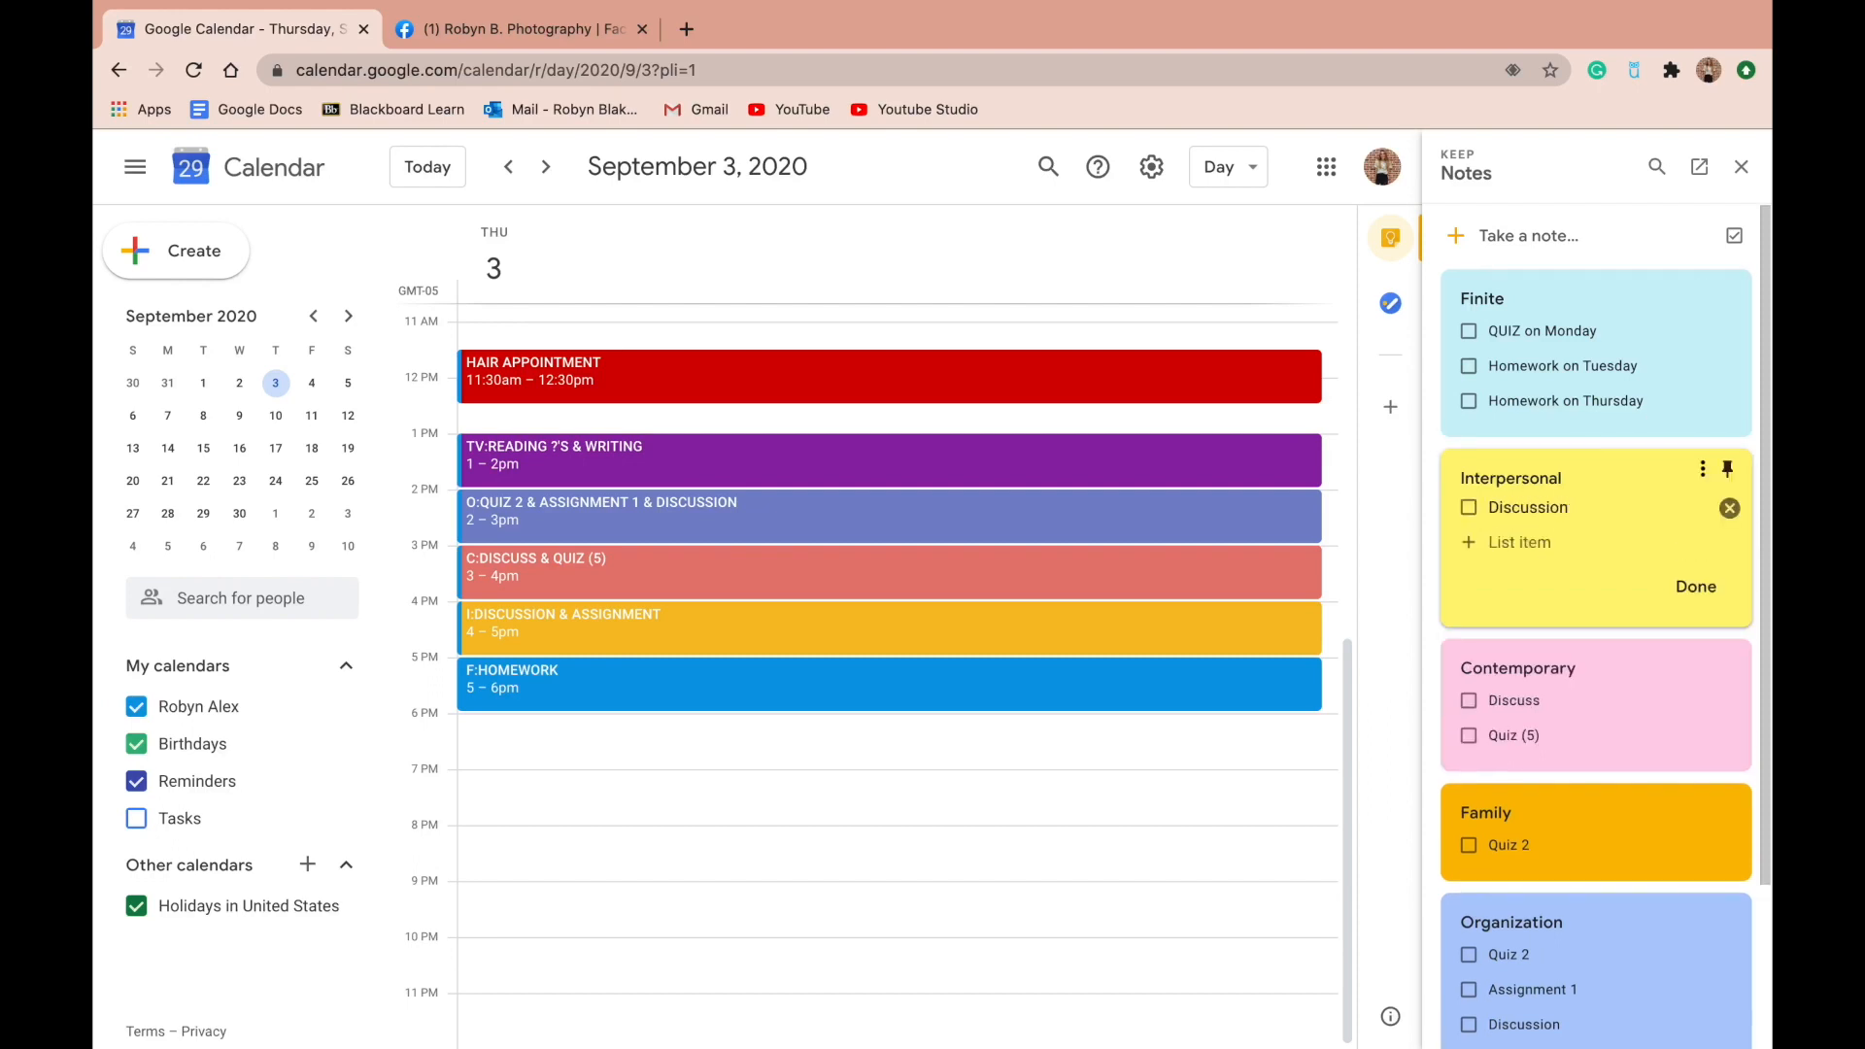
pyautogui.write(' on Thursday')
pyautogui.press('Return')
pyautogui.write('As')
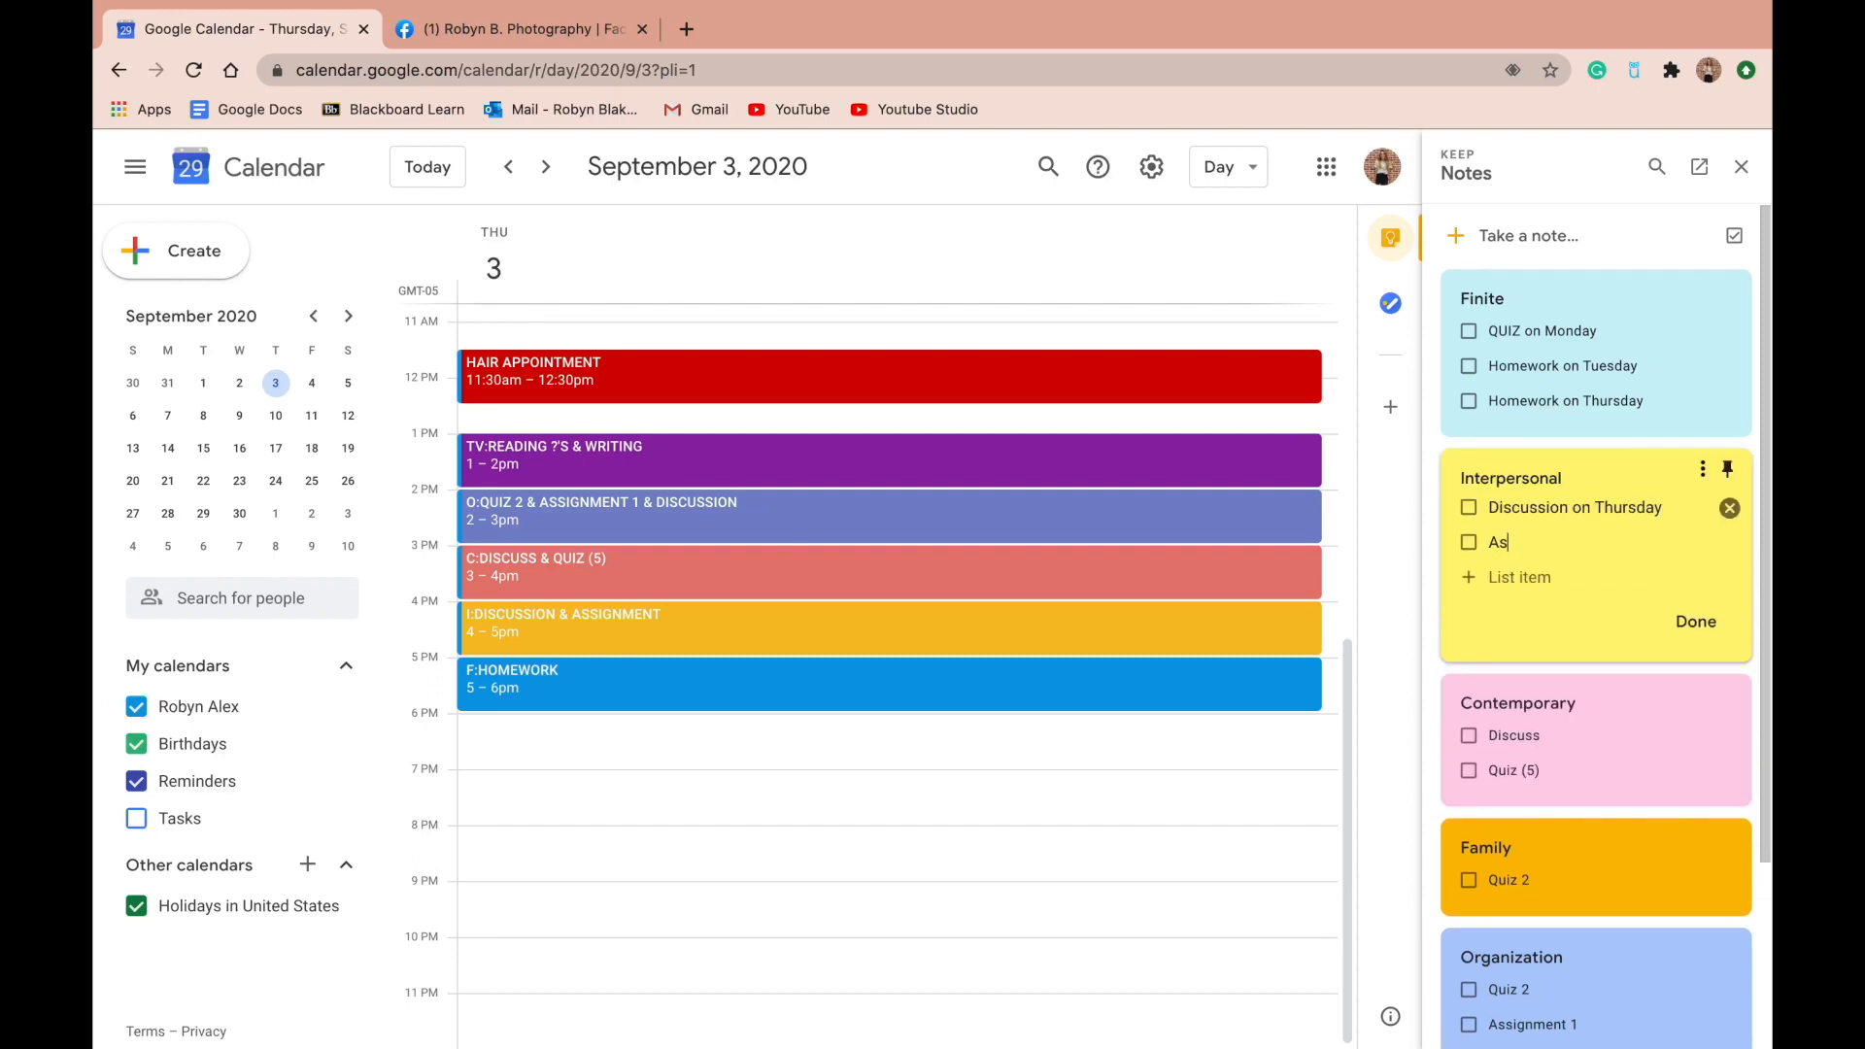
pyautogui.press('BackSpace')
pyautogui.write('nment')
# Append "on Thursday" to both Contemporary checklist items and extend the Family note's quiz item to "Quiz 2 On"
pyautogui.scroll(-3, 1596, 582)
pyautogui.click(1574, 498)
pyautogui.write('osigb')
pyautogui.click(1548, 449)
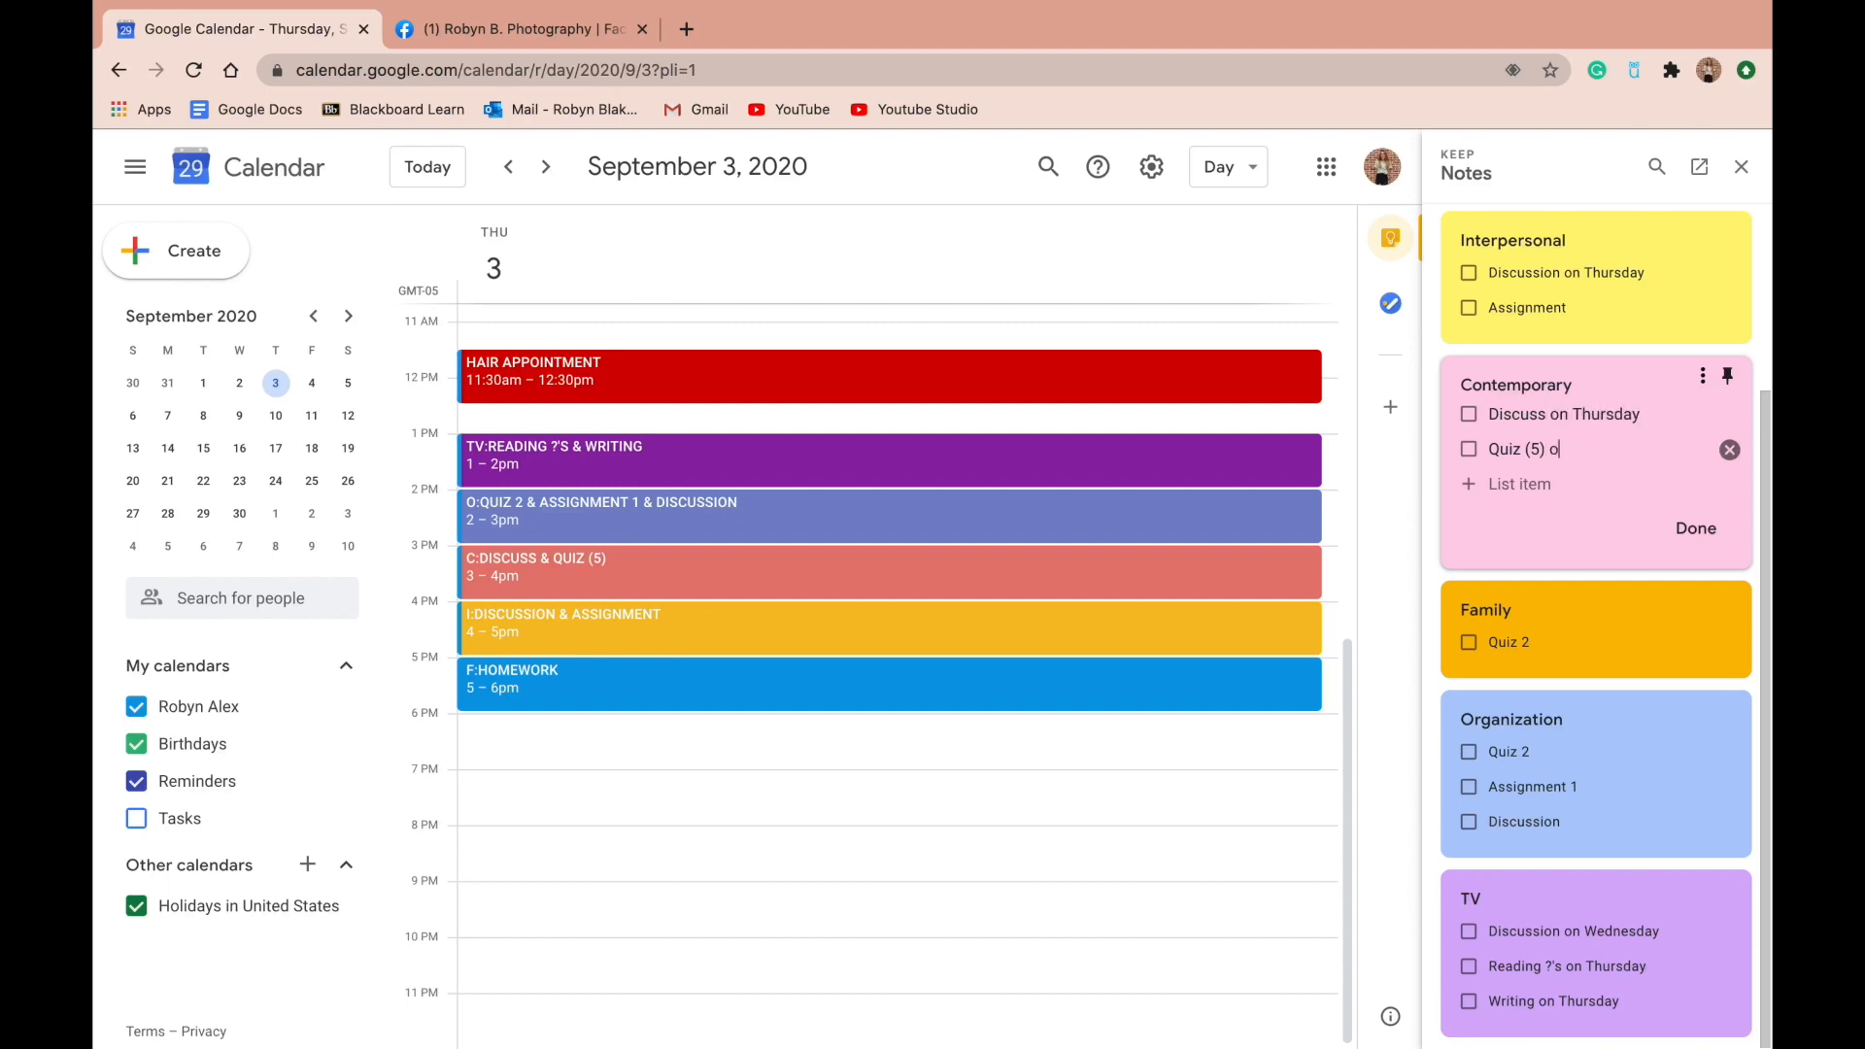
pyautogui.click(1604, 624)
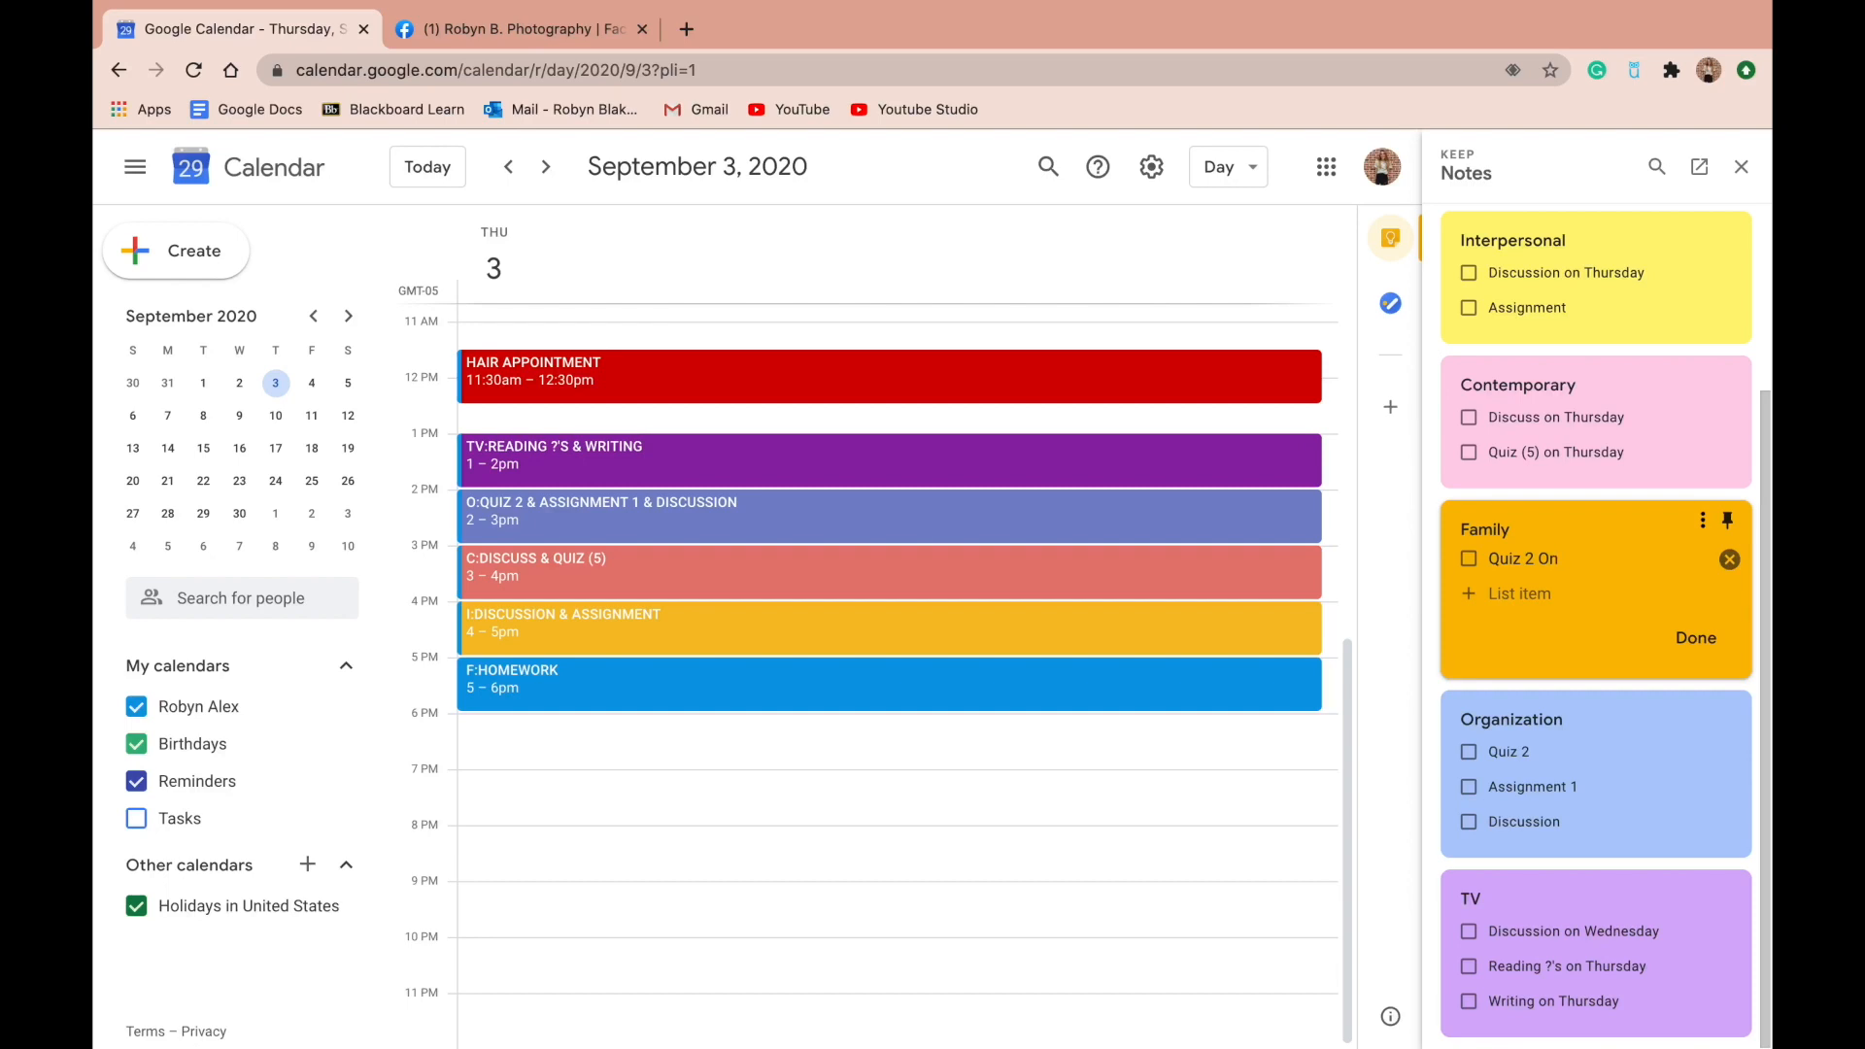
# Check the colour choices of the September 3 "I:DISCUSSION & ASSIGNMENT" event and save the event
pyautogui.click(1256, 621)
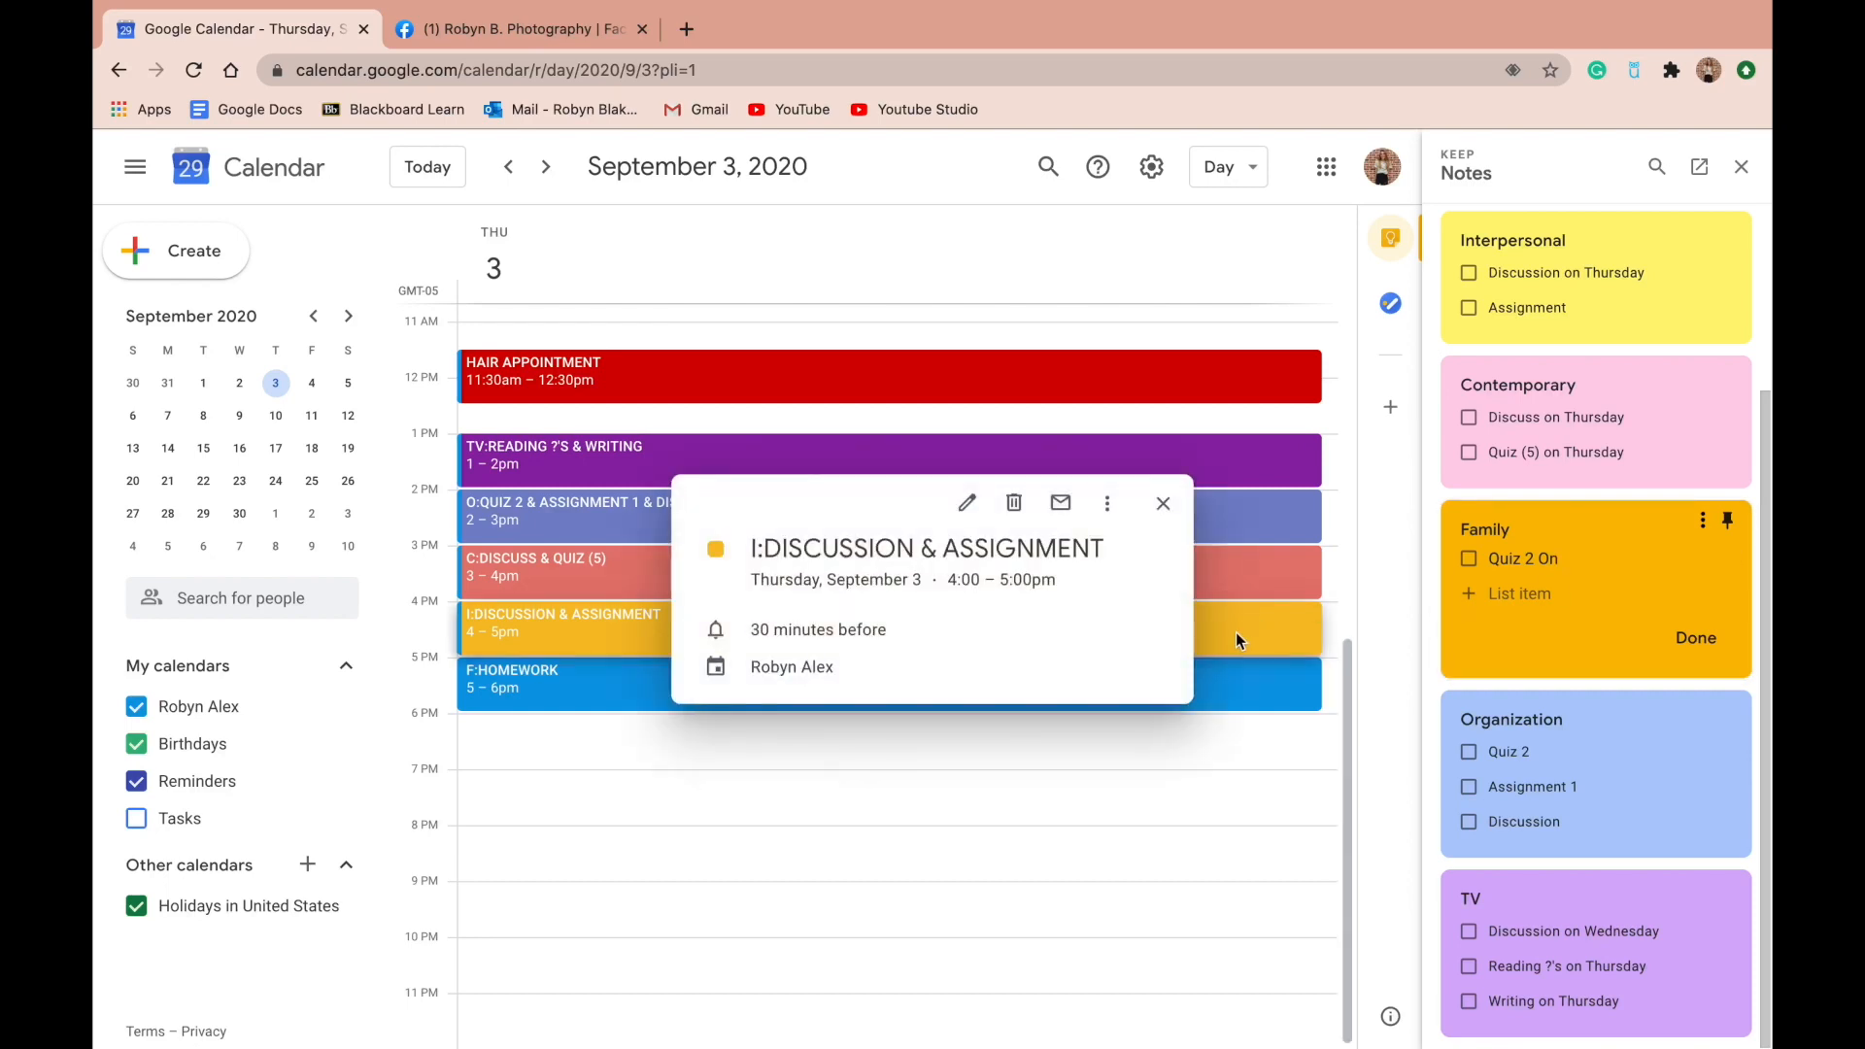
pyautogui.click(963, 502)
pyautogui.click(415, 648)
pyautogui.click(420, 672)
pyautogui.click(733, 173)
# Open the Family note in Keep, change its colour to green, and return to the calendar
pyautogui.click(1702, 520)
pyautogui.click(1597, 551)
pyautogui.click(1702, 521)
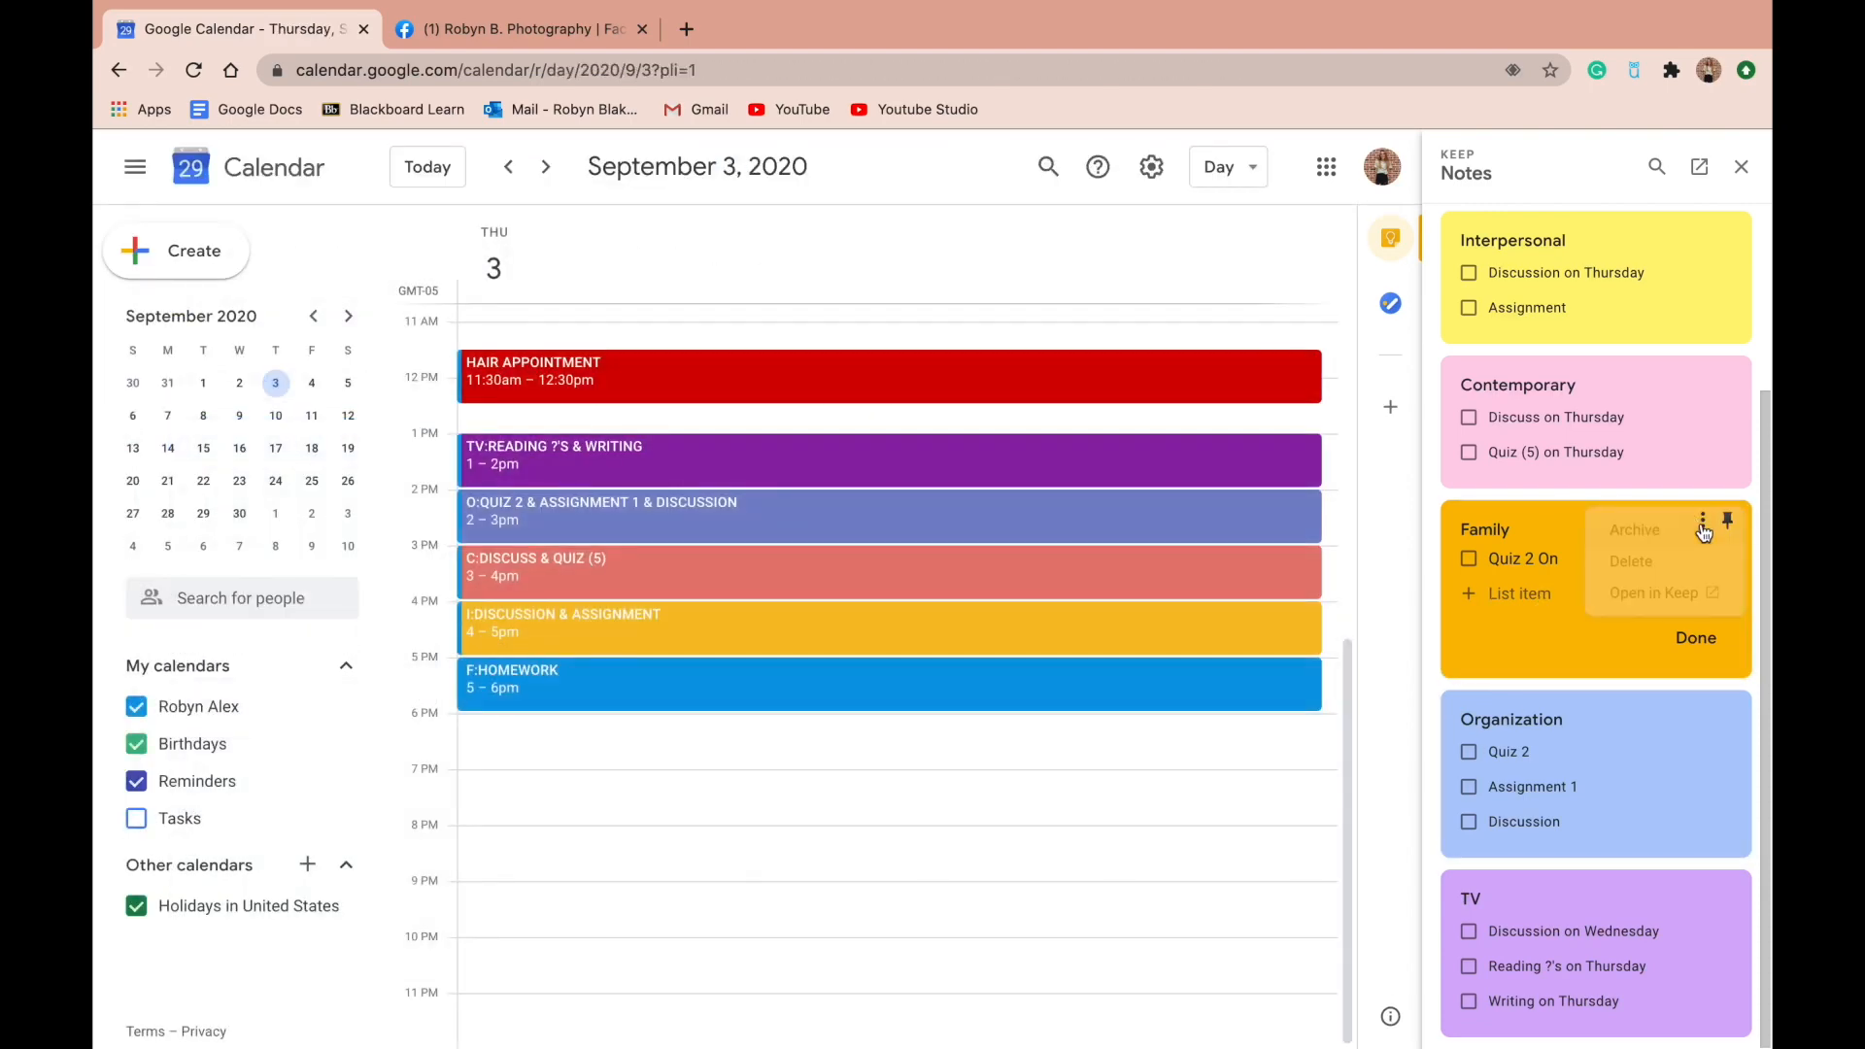
pyautogui.click(1632, 593)
pyautogui.click(720, 618)
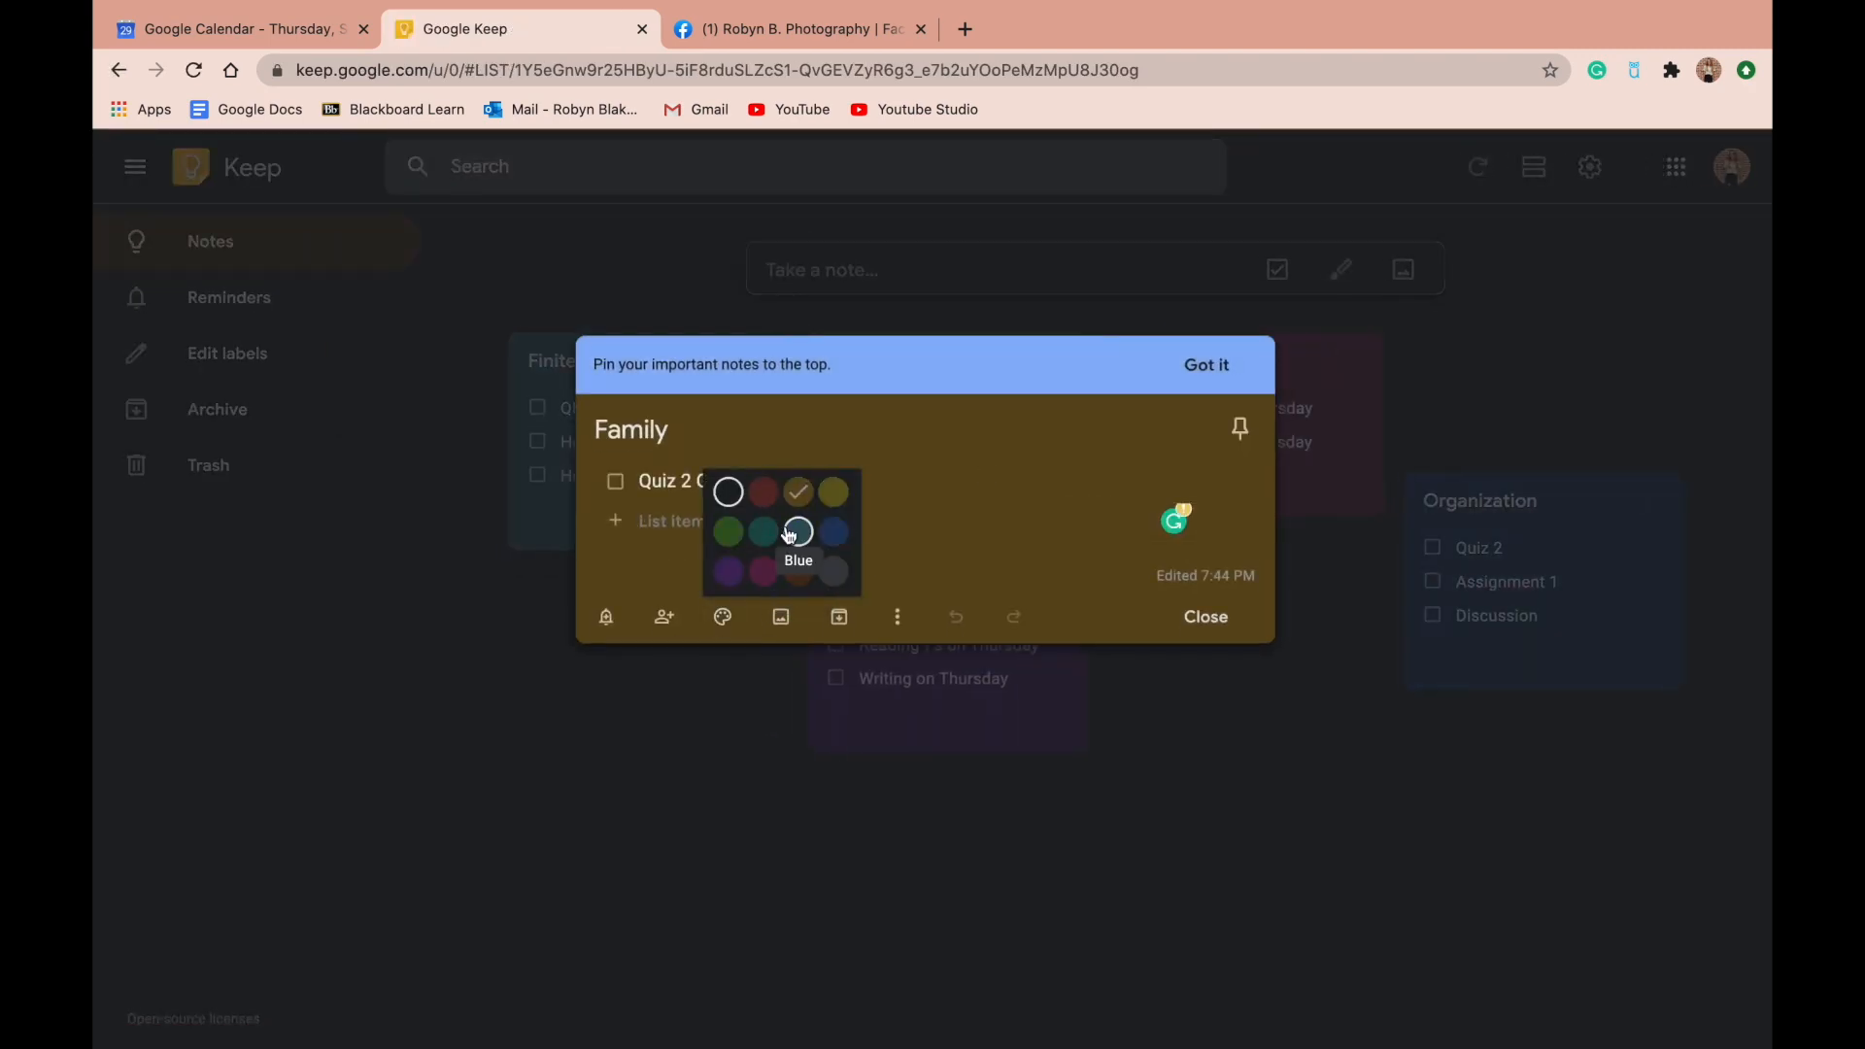
pyautogui.moveTo(723, 616)
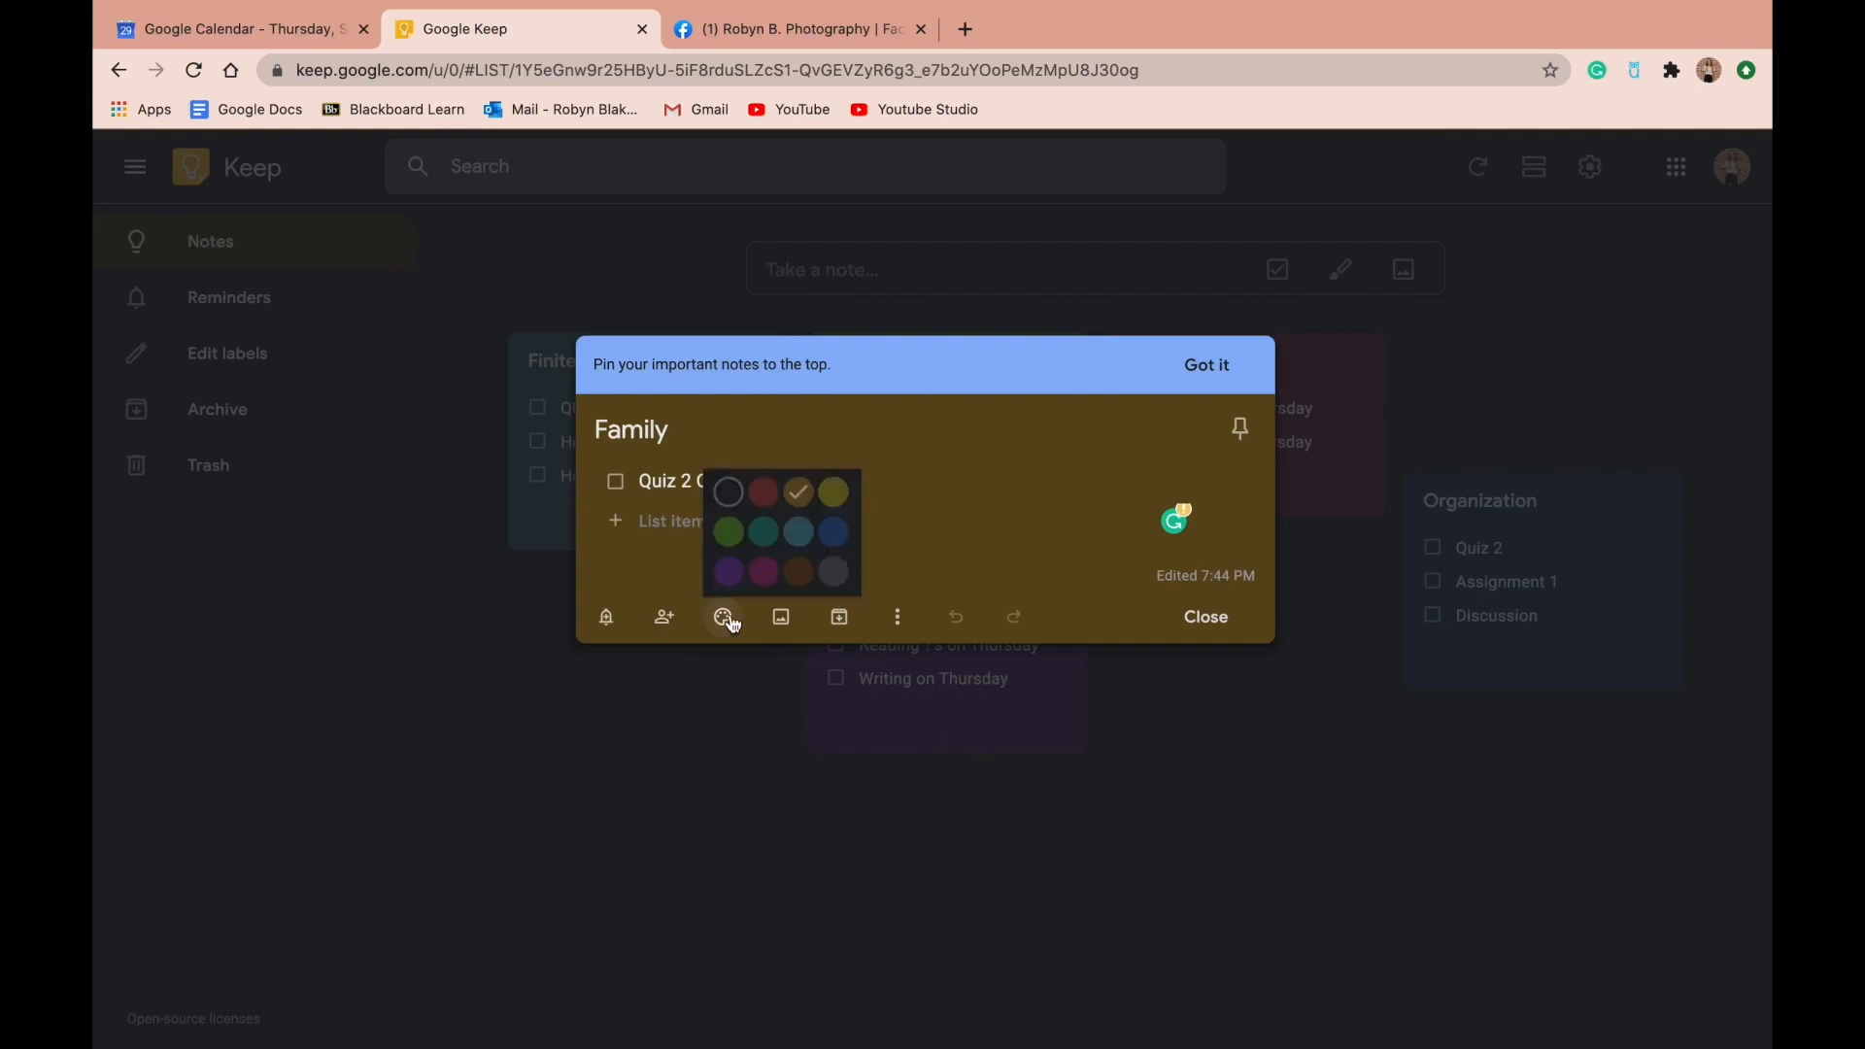
pyautogui.click(728, 533)
pyautogui.click(243, 29)
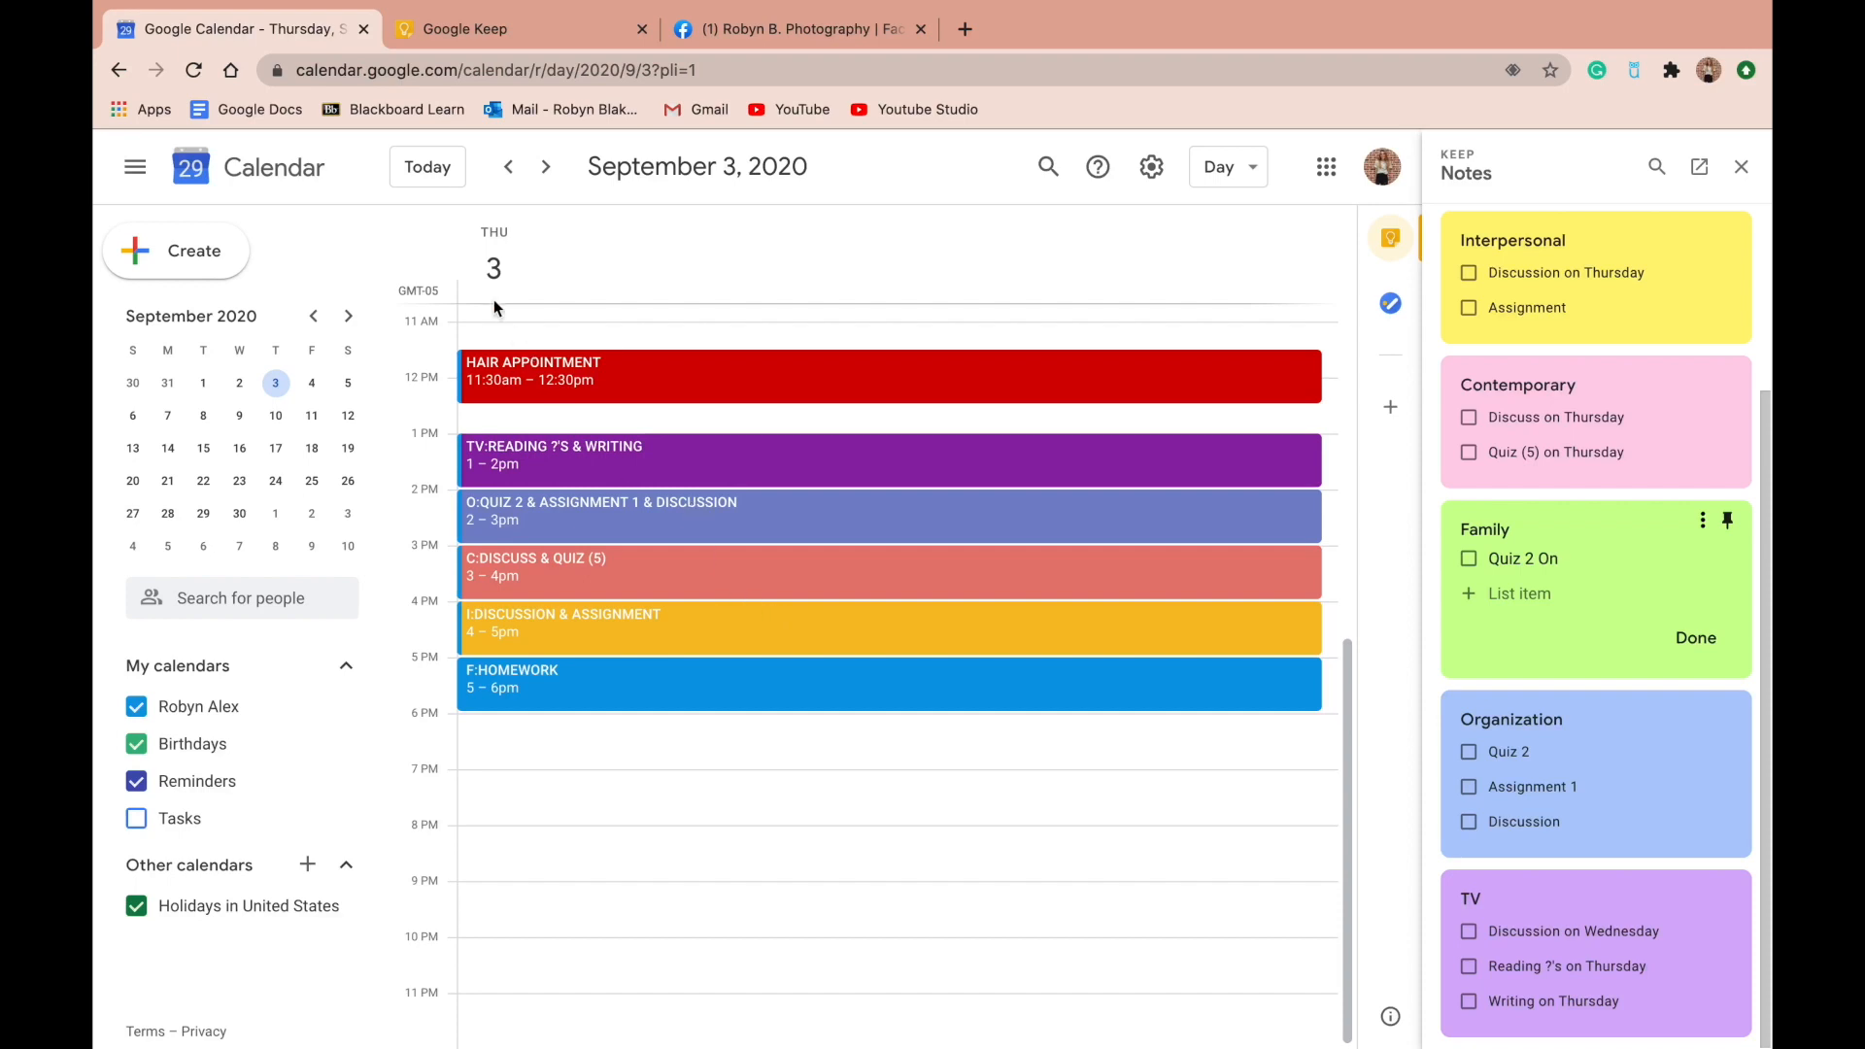
# Change the colour of the September 2 "F:QUIZ 2" event to green and save it
pyautogui.click(508, 166)
pyautogui.click(661, 504)
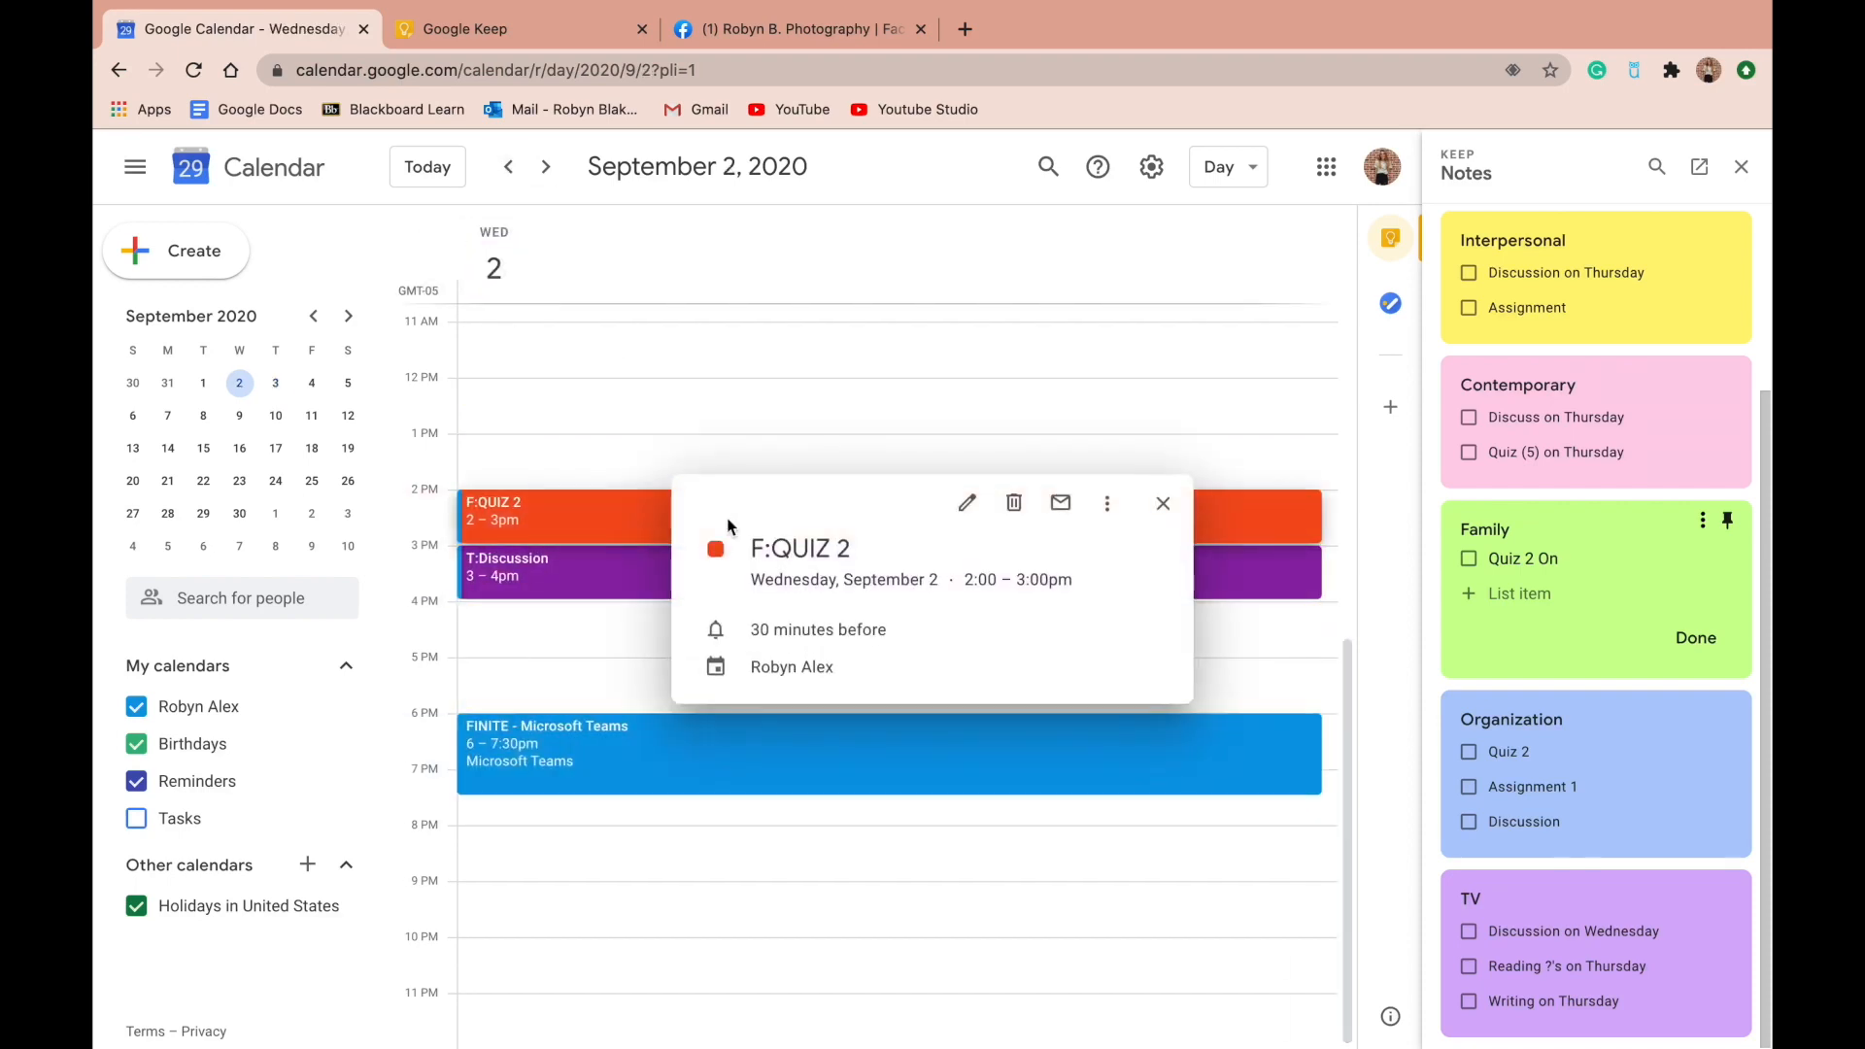
pyautogui.click(960, 502)
pyautogui.click(416, 650)
pyautogui.click(392, 701)
pyautogui.click(696, 188)
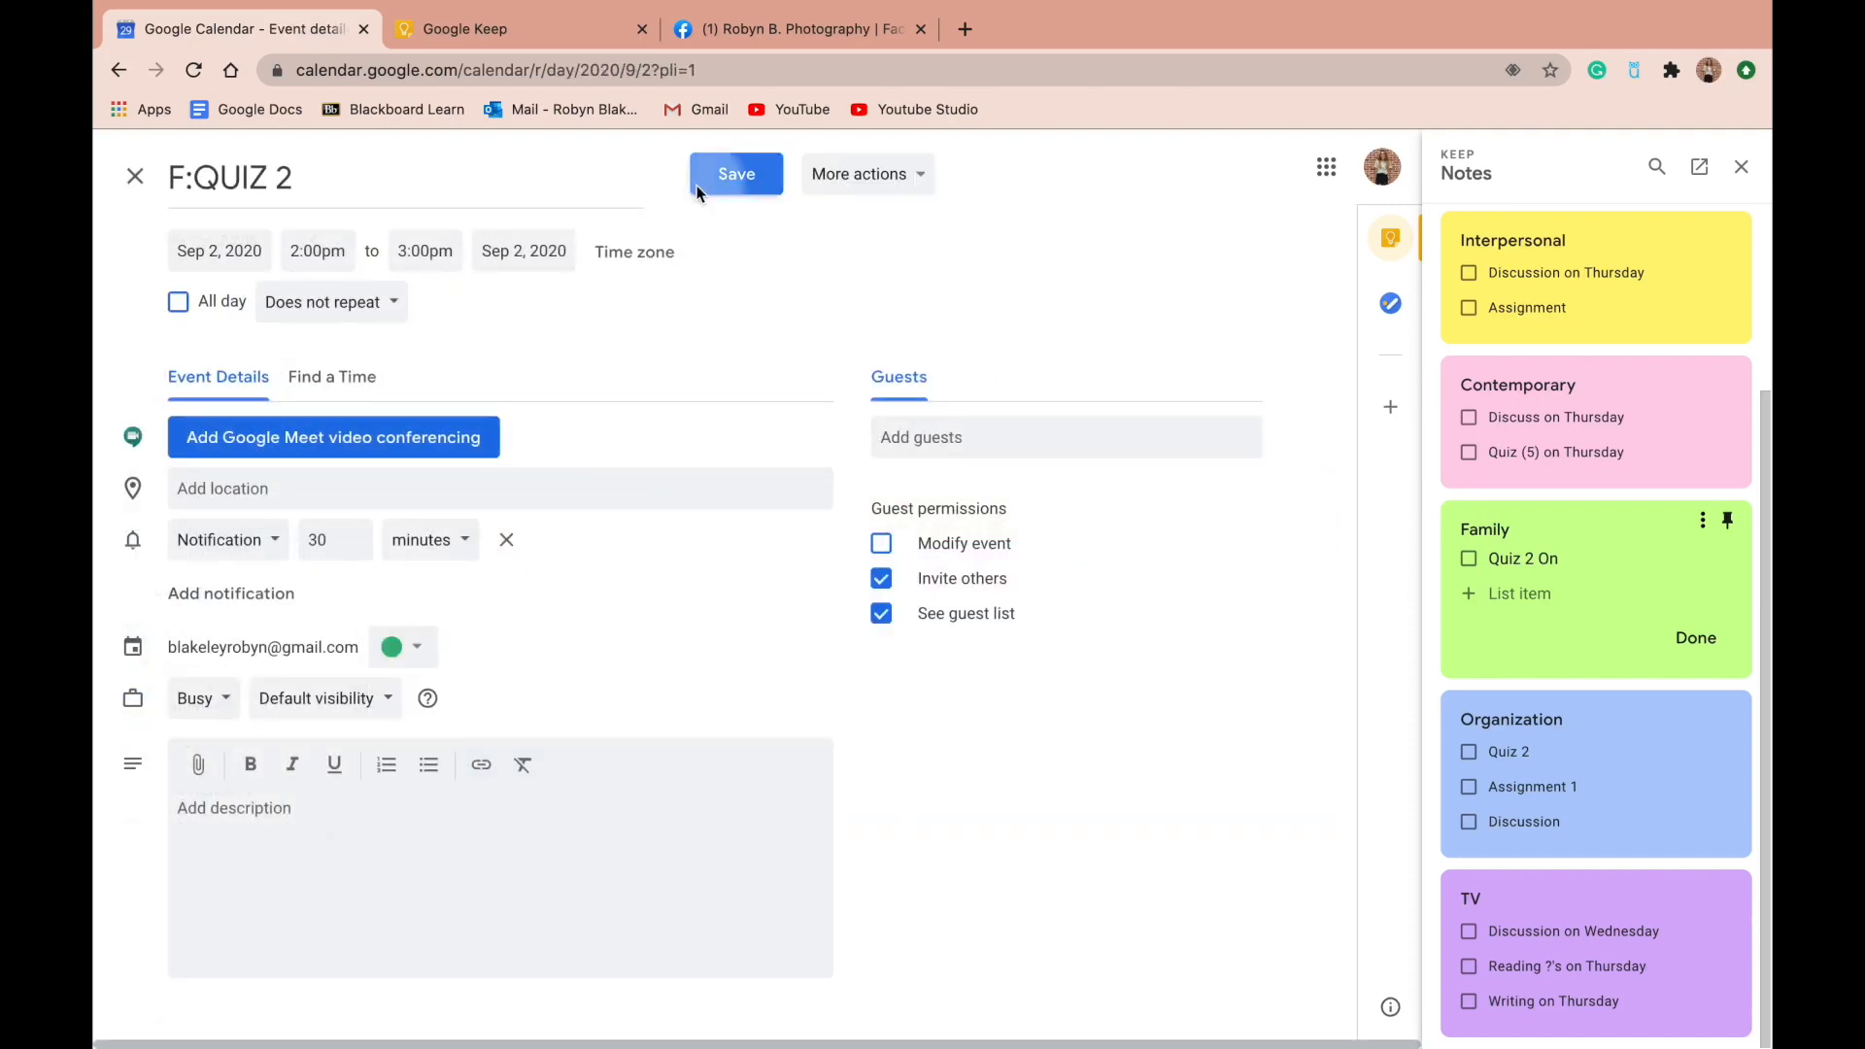
# Give the 2:00–3:00pm "I: Discussion" event on September 10 the yellow colour and save it
pyautogui.click(547, 167)
pyautogui.click(547, 167)
pyautogui.click(548, 168)
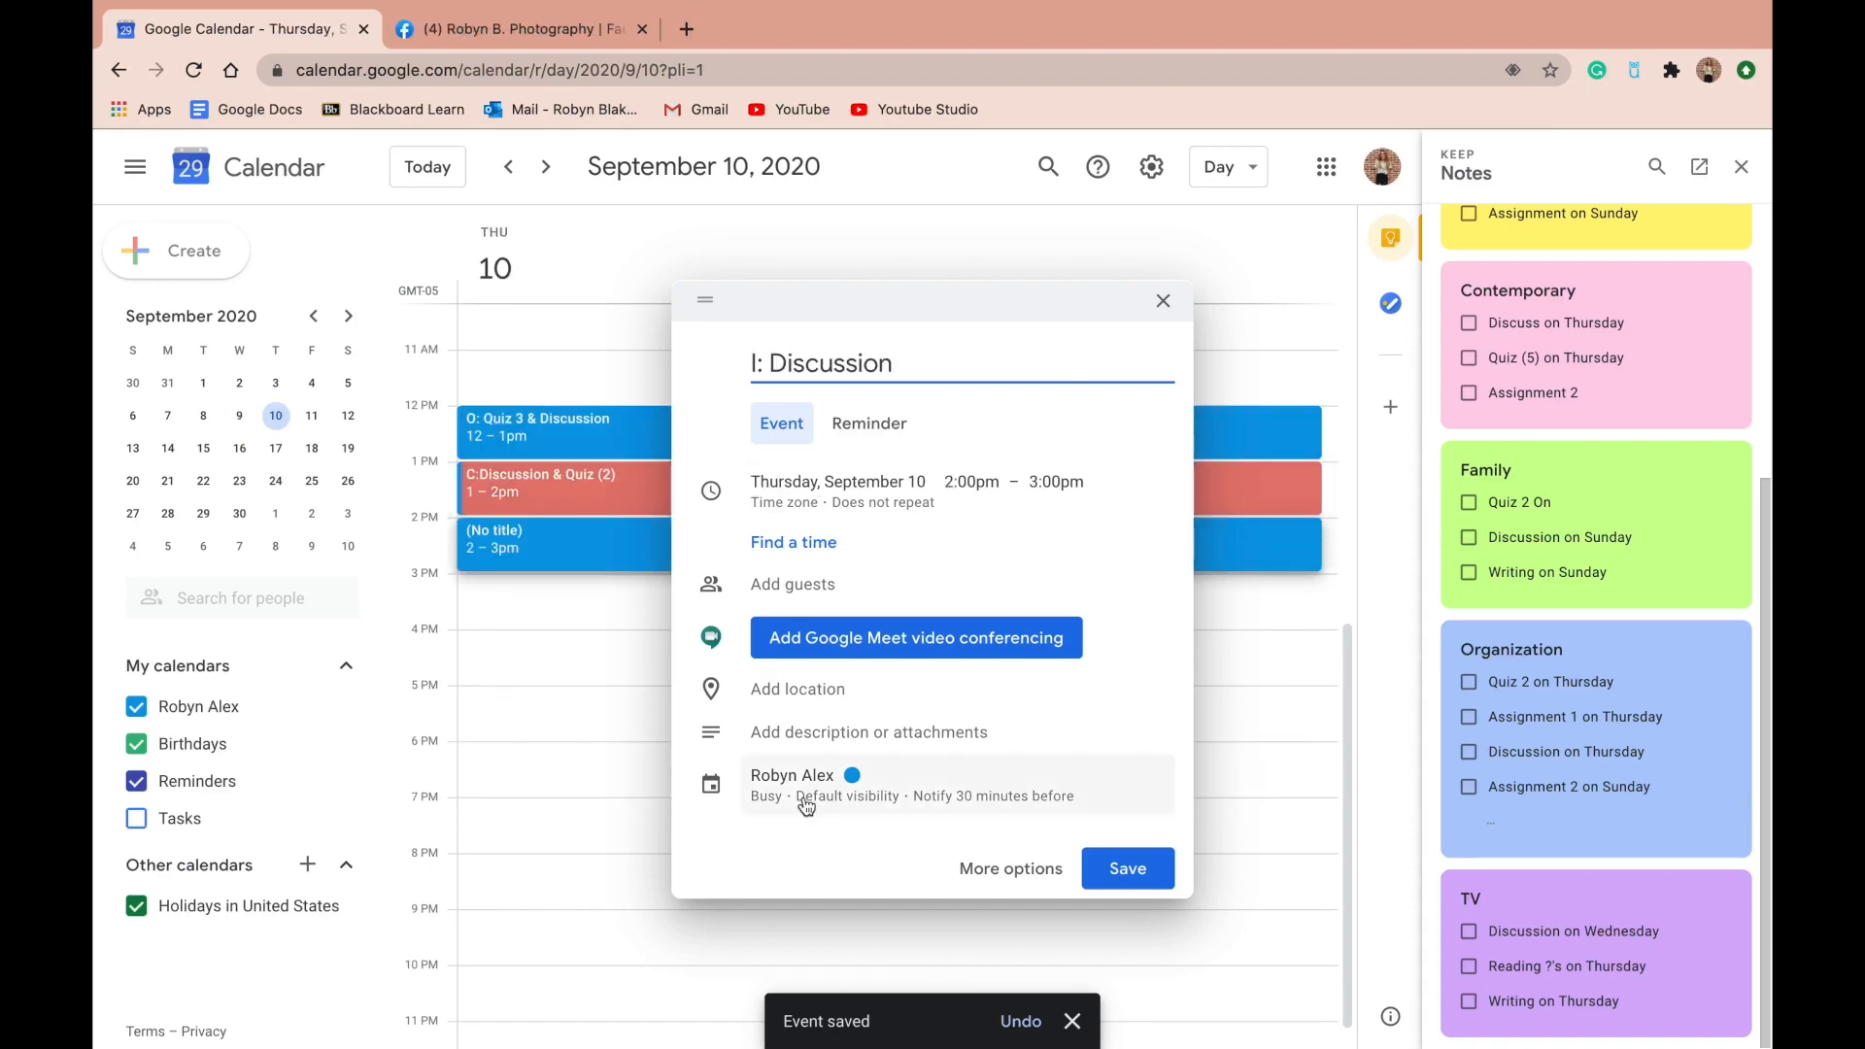
pyautogui.click(804, 797)
pyautogui.click(884, 697)
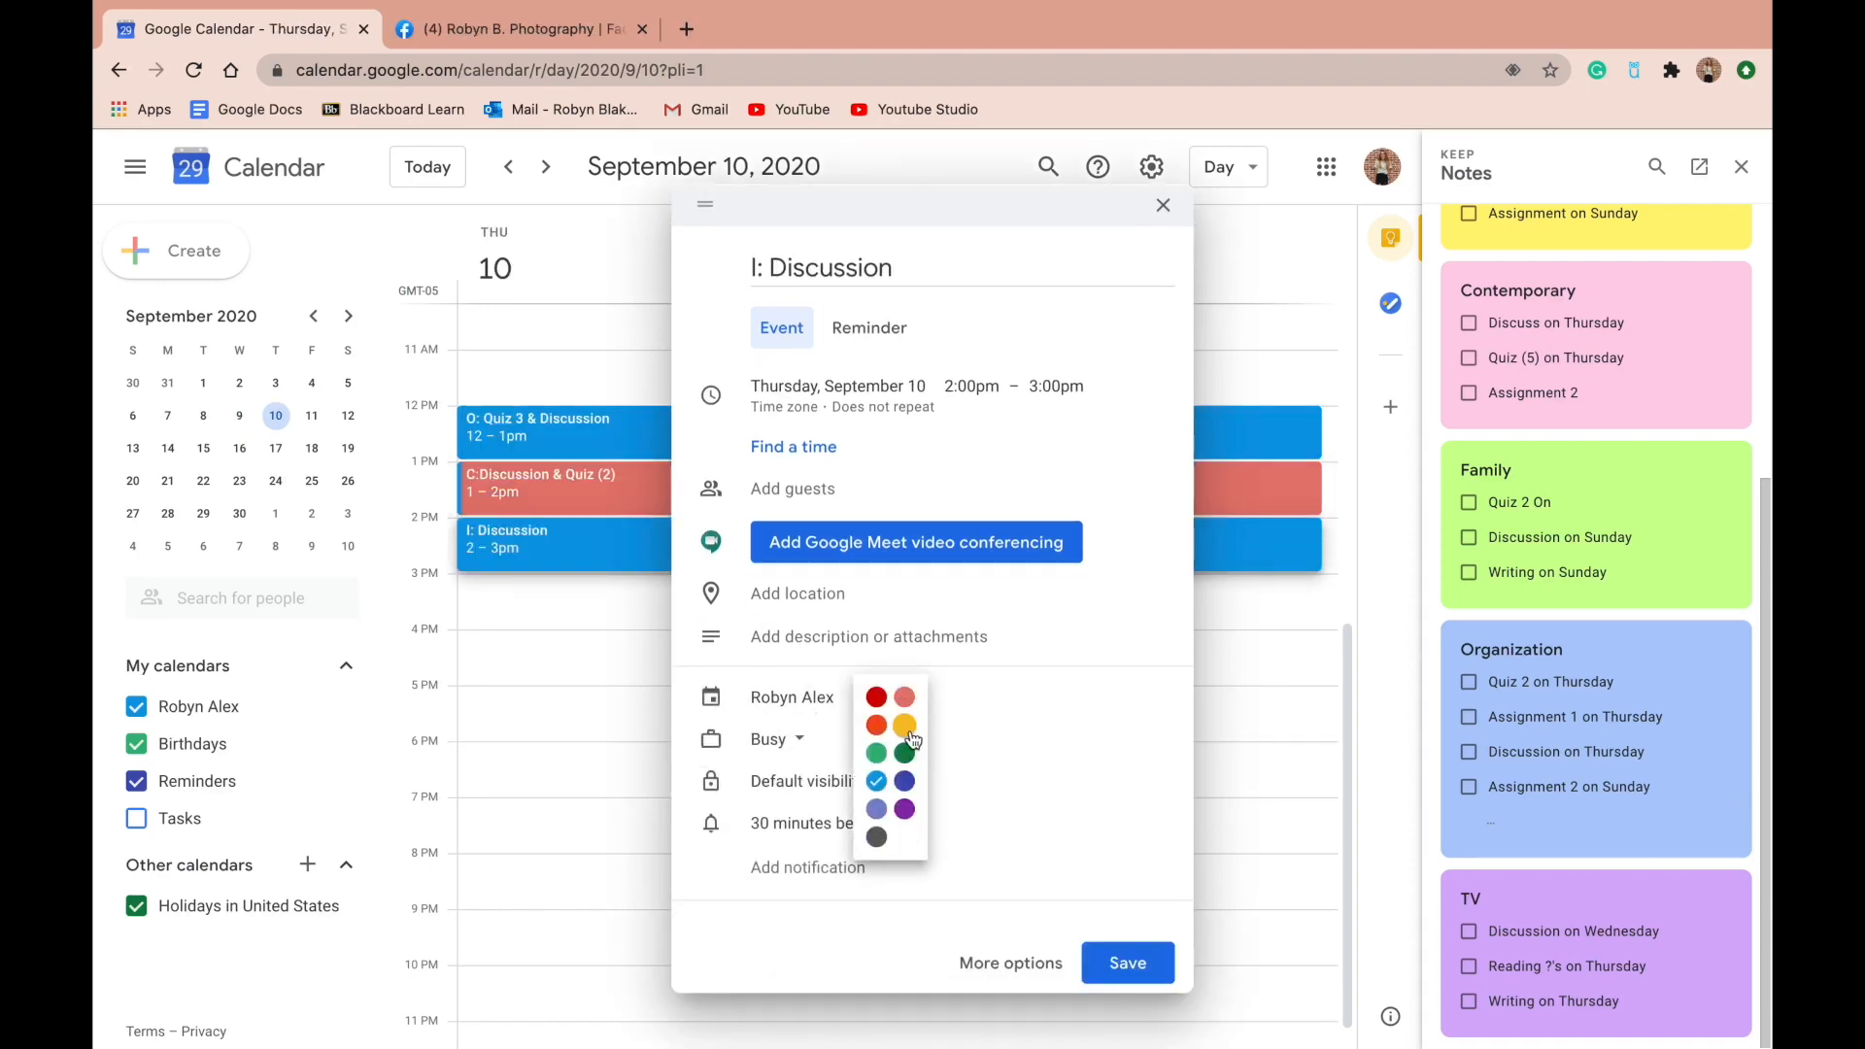
pyautogui.click(893, 735)
pyautogui.click(1131, 961)
# Create and save an "F:Homework" event on September 10 from 3:30pm to 4:30pm
pyautogui.click(654, 612)
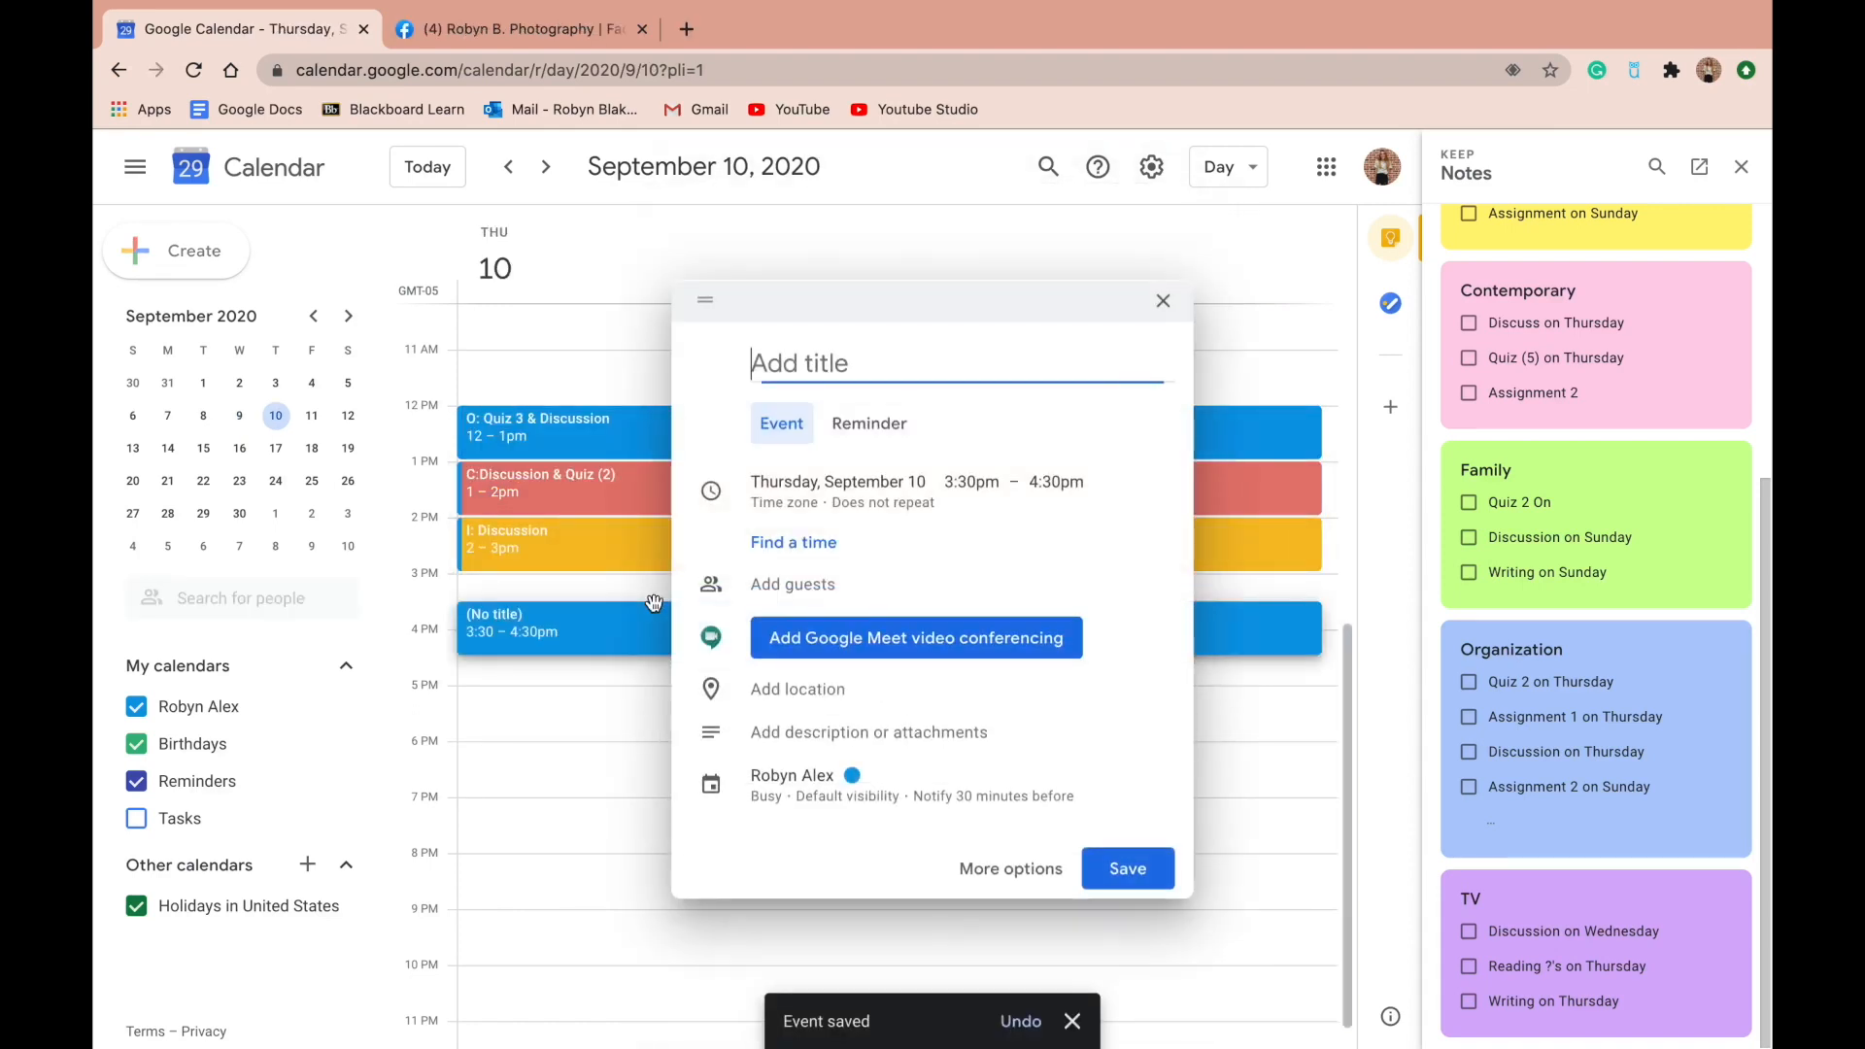
pyautogui.write('F:Homework')
pyautogui.click(804, 789)
pyautogui.click(869, 698)
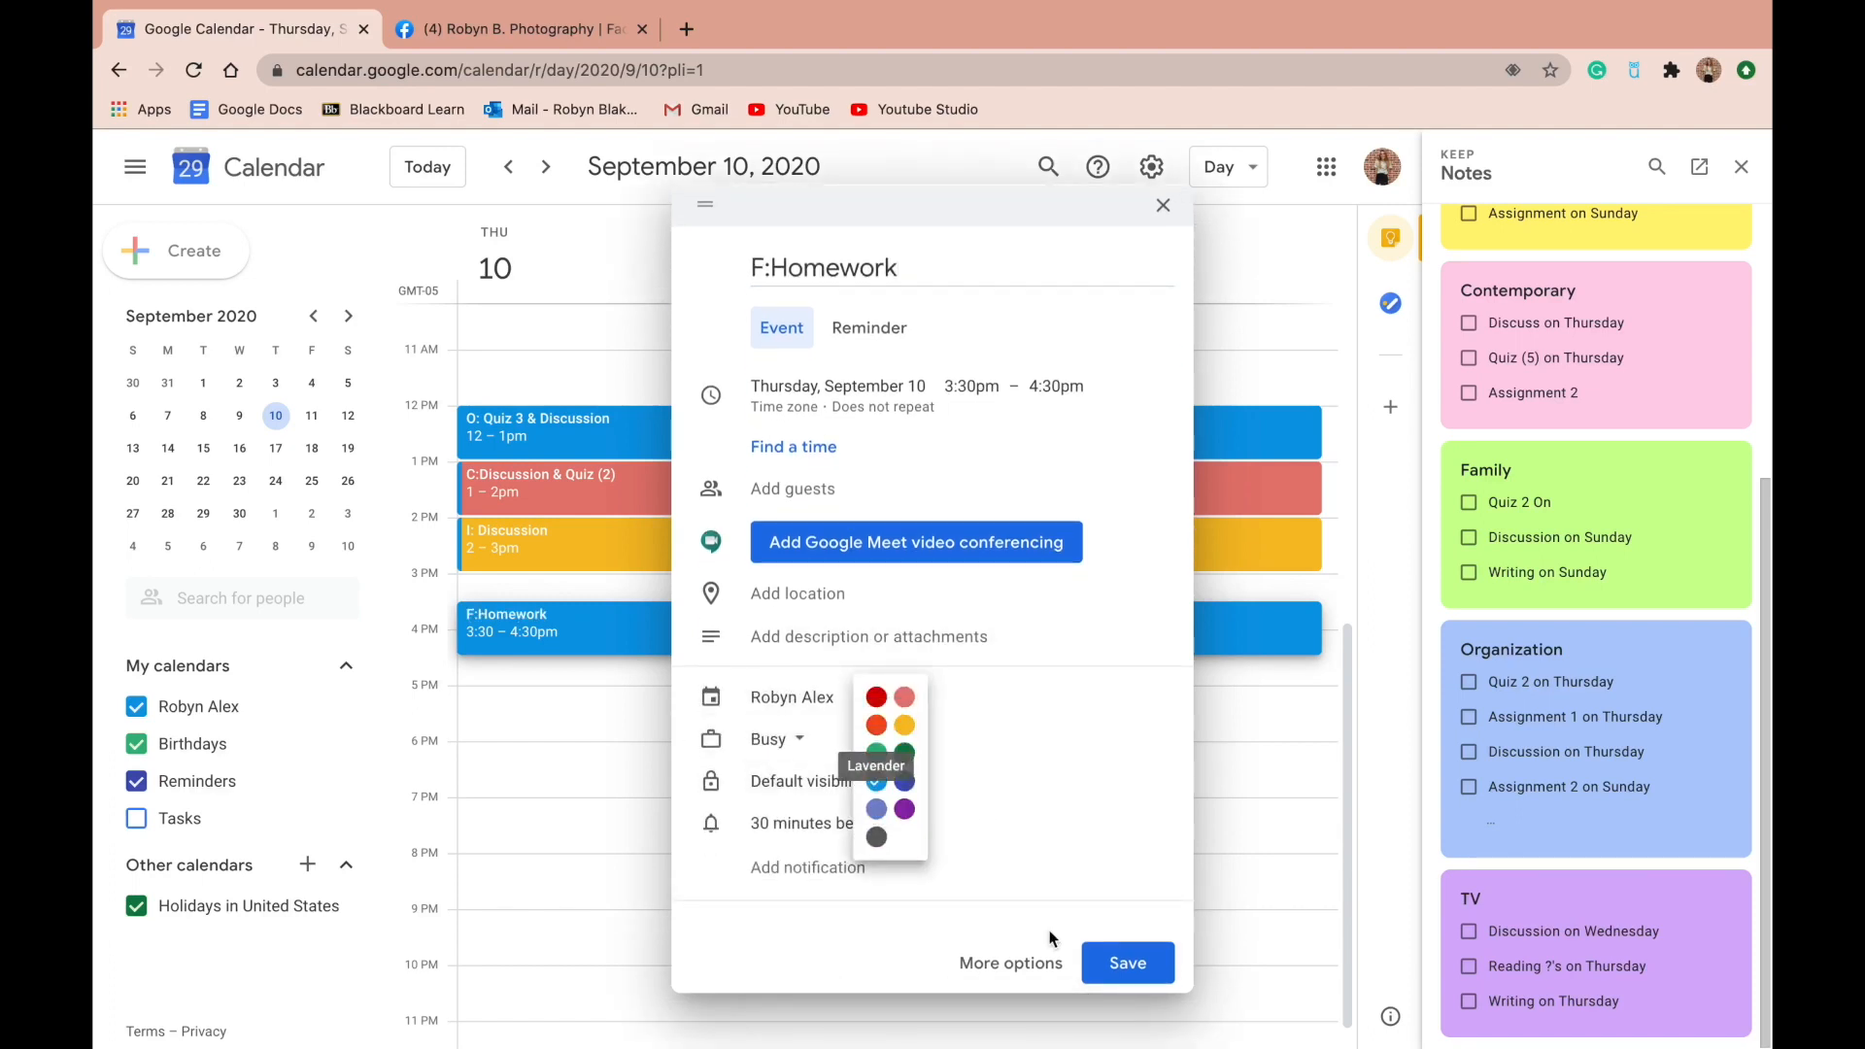
pyautogui.click(1117, 961)
pyautogui.click(1117, 961)
# Change the colour of the September 10 "O: Quiz 3 & Discussion" event to lavender and save it
pyautogui.doubleClick(964, 435)
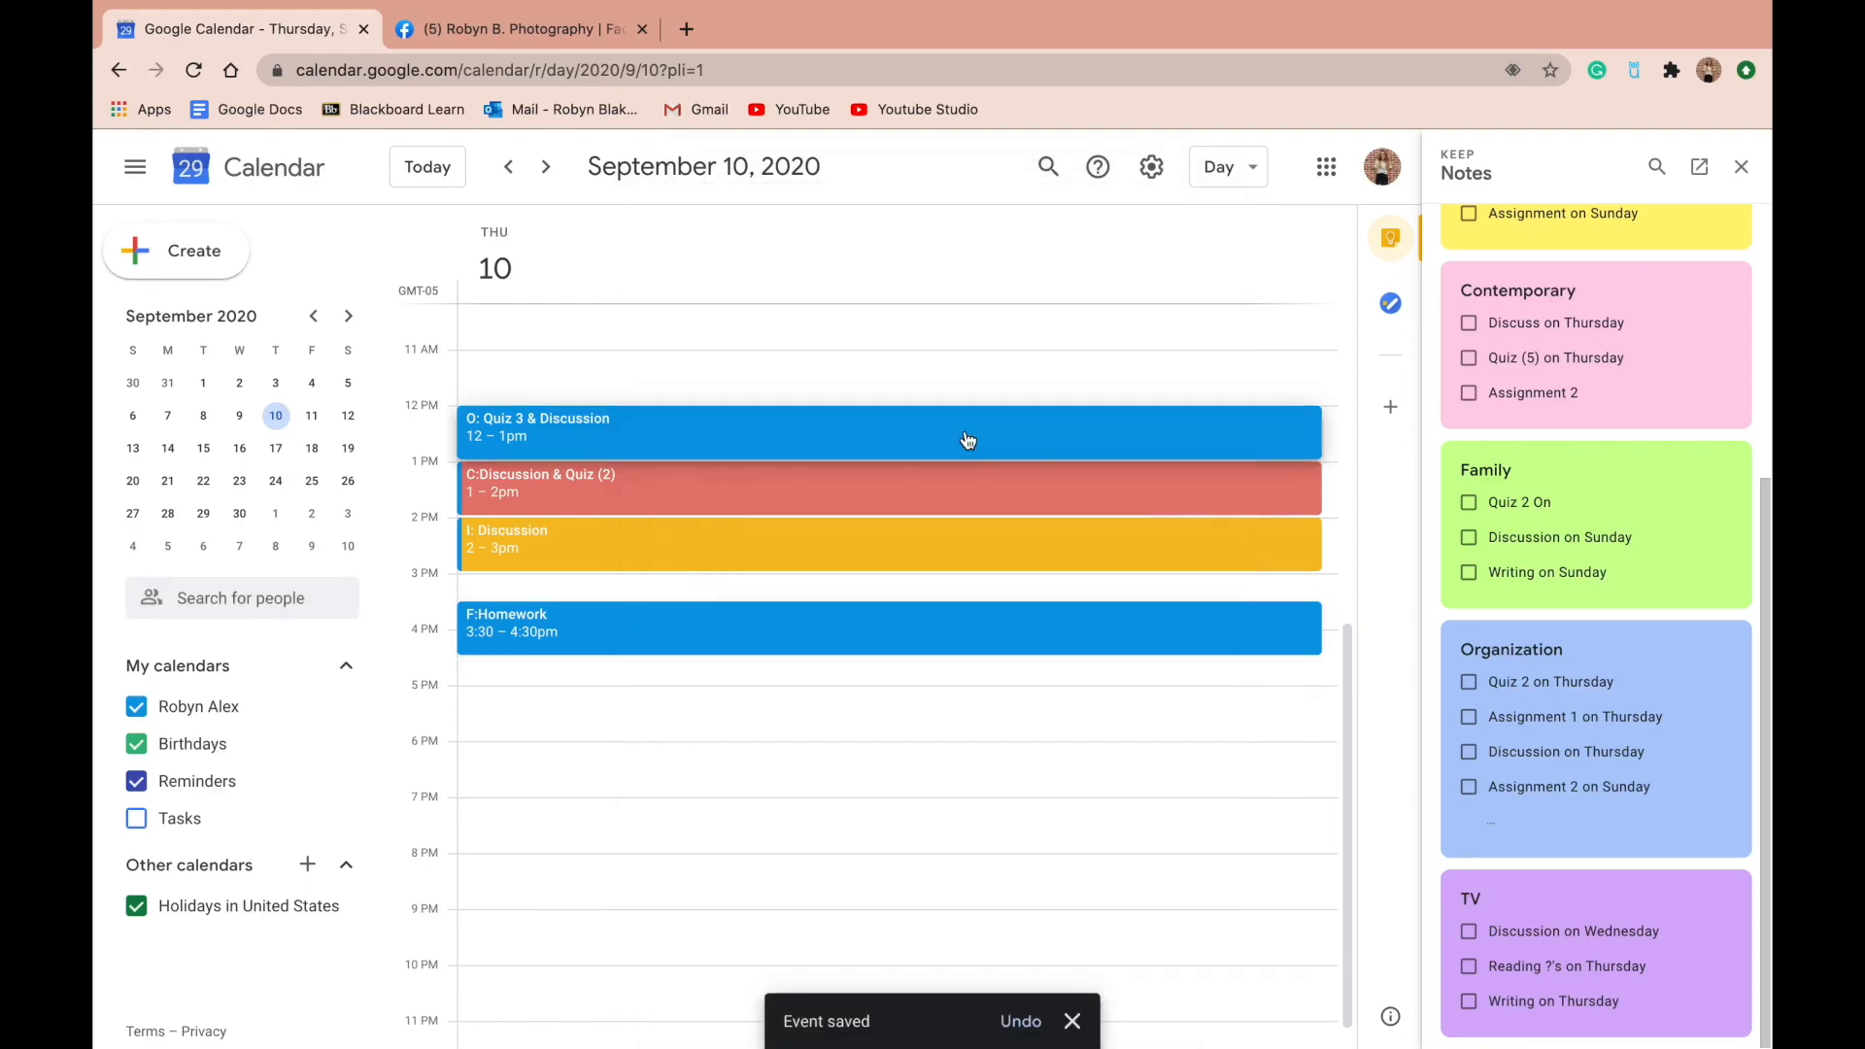
pyautogui.click(410, 649)
pyautogui.click(392, 759)
pyautogui.click(740, 176)
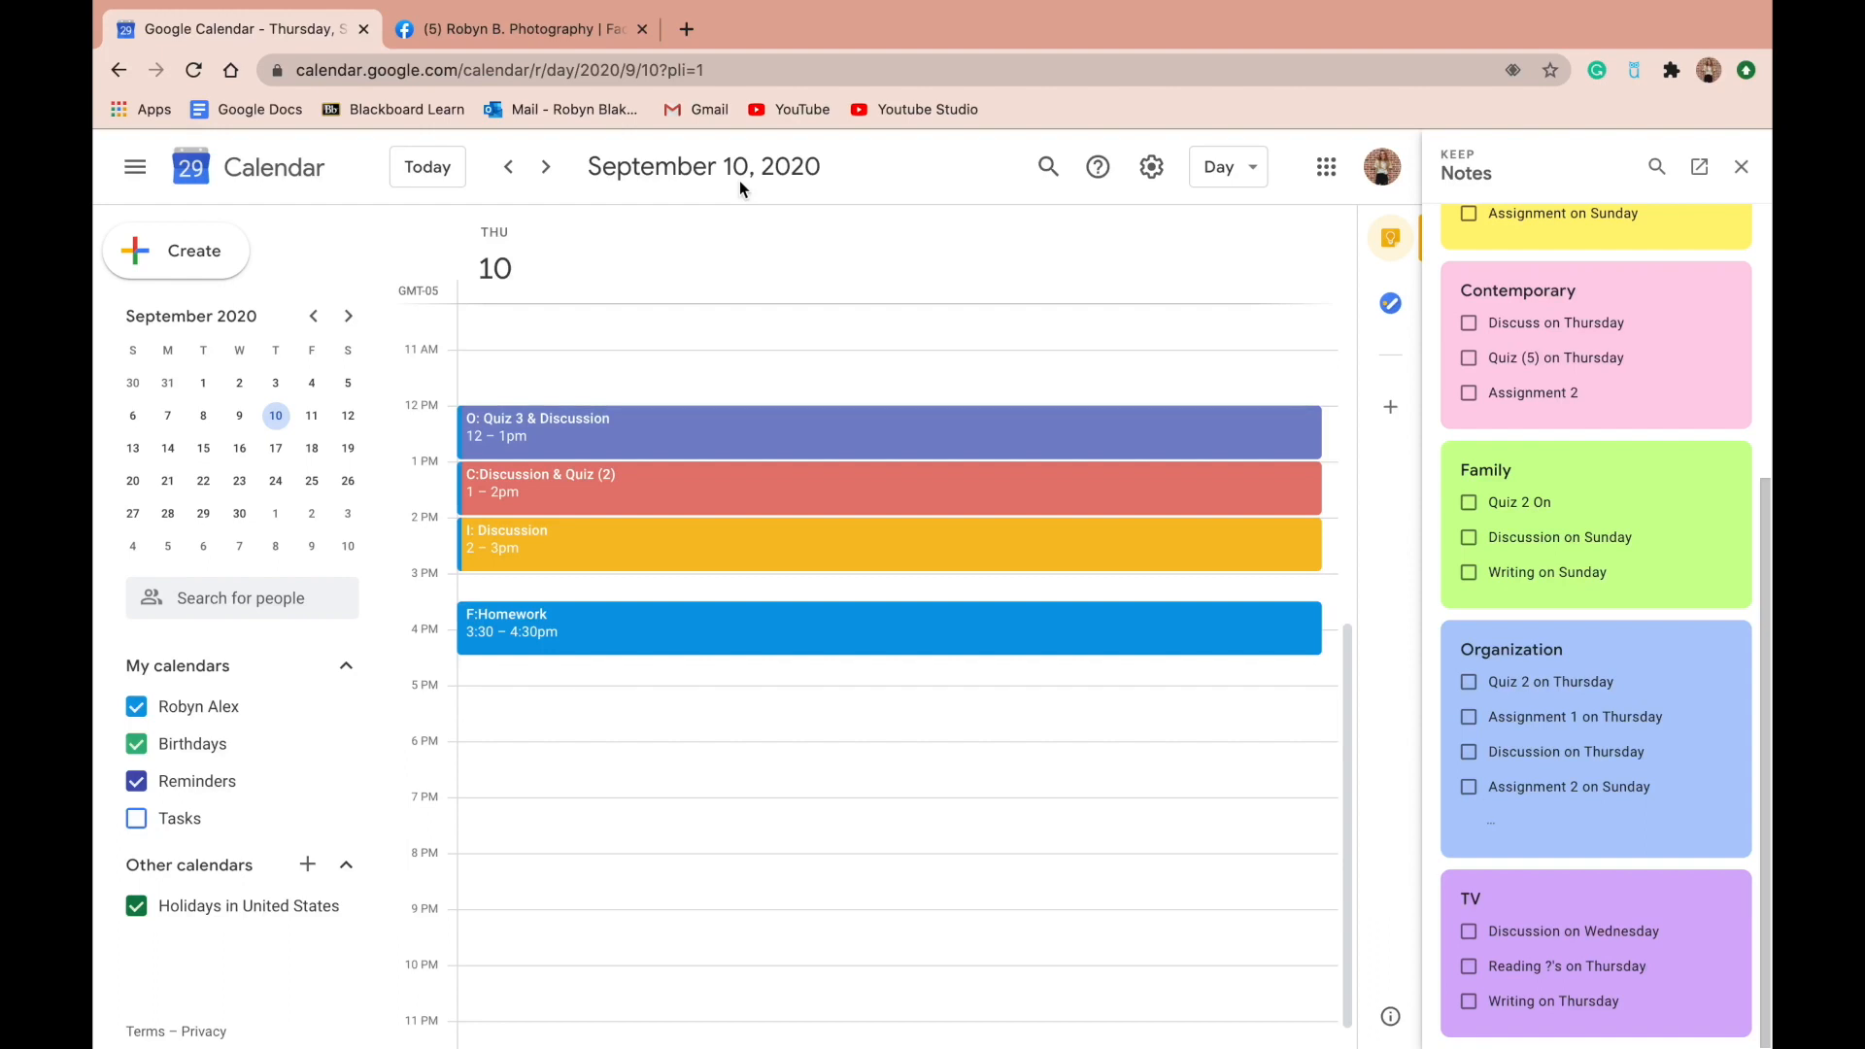
# Show September 3 and look through the course notes and the My Tasks list beside it
pyautogui.scroll(5, 1709, 485)
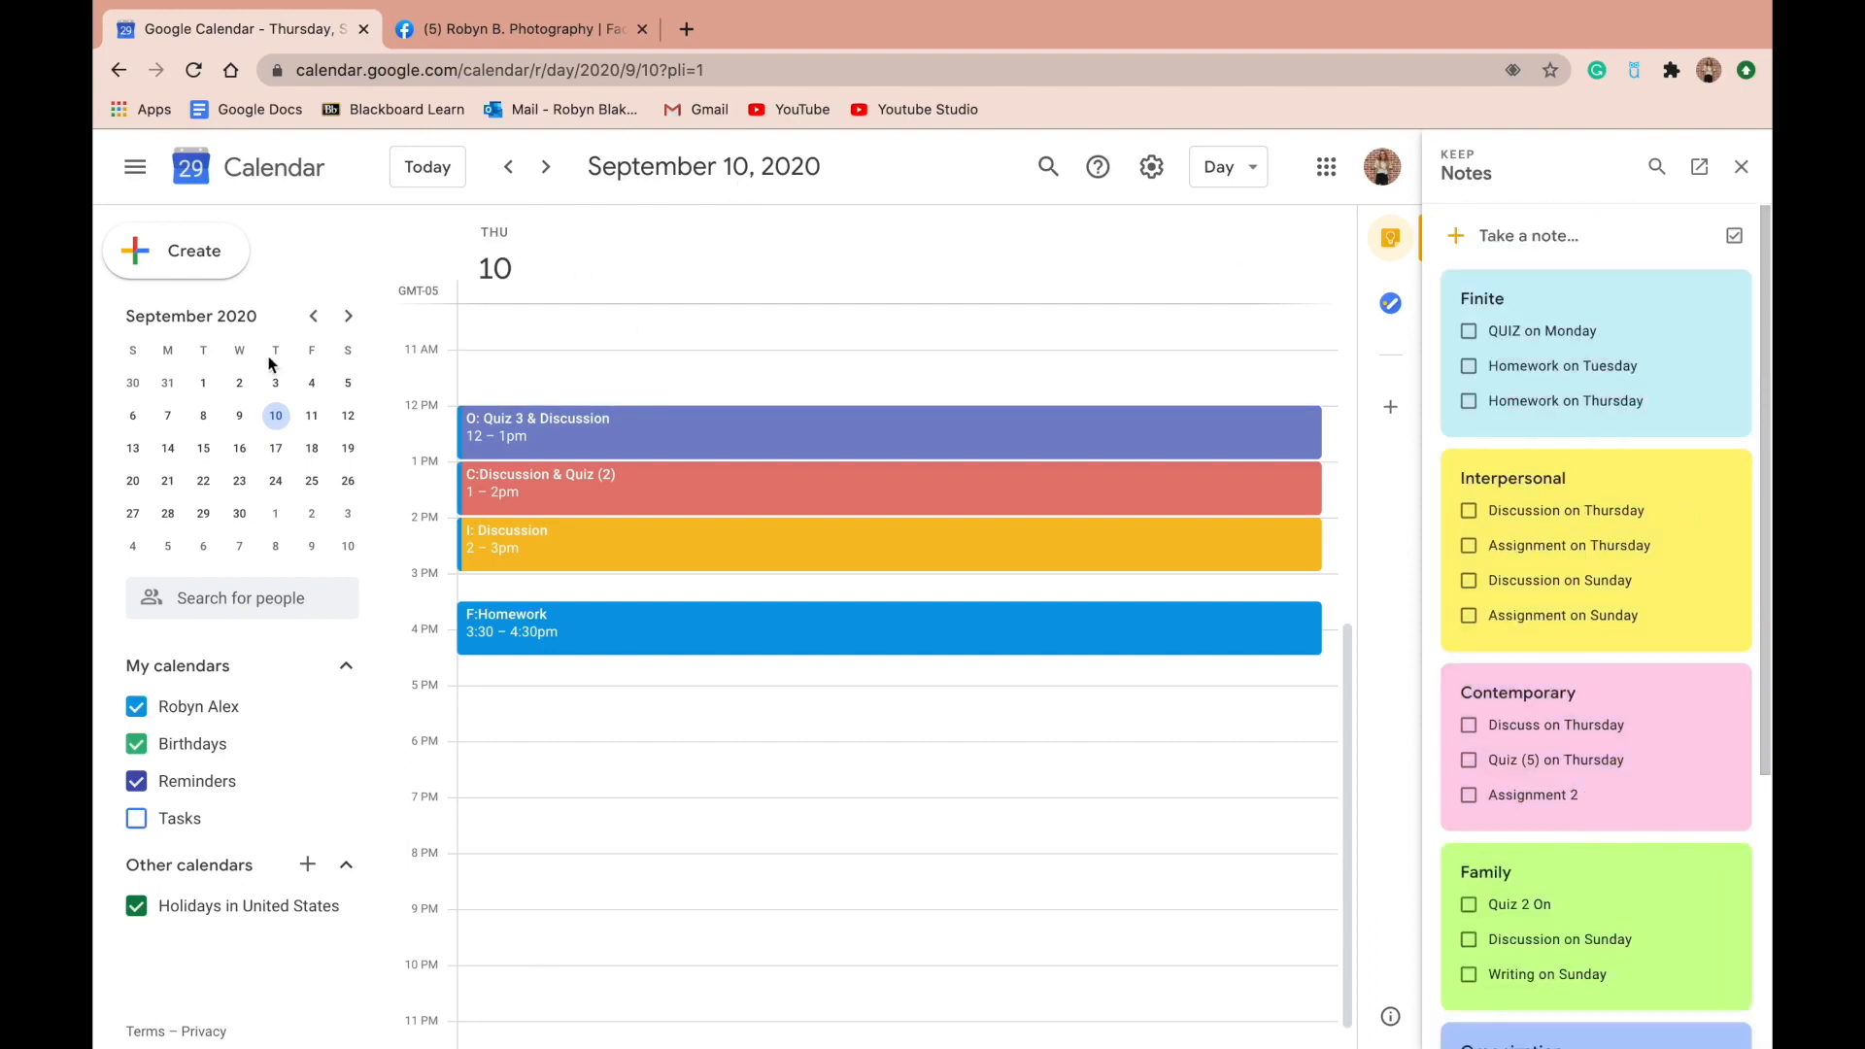
pyautogui.click(276, 385)
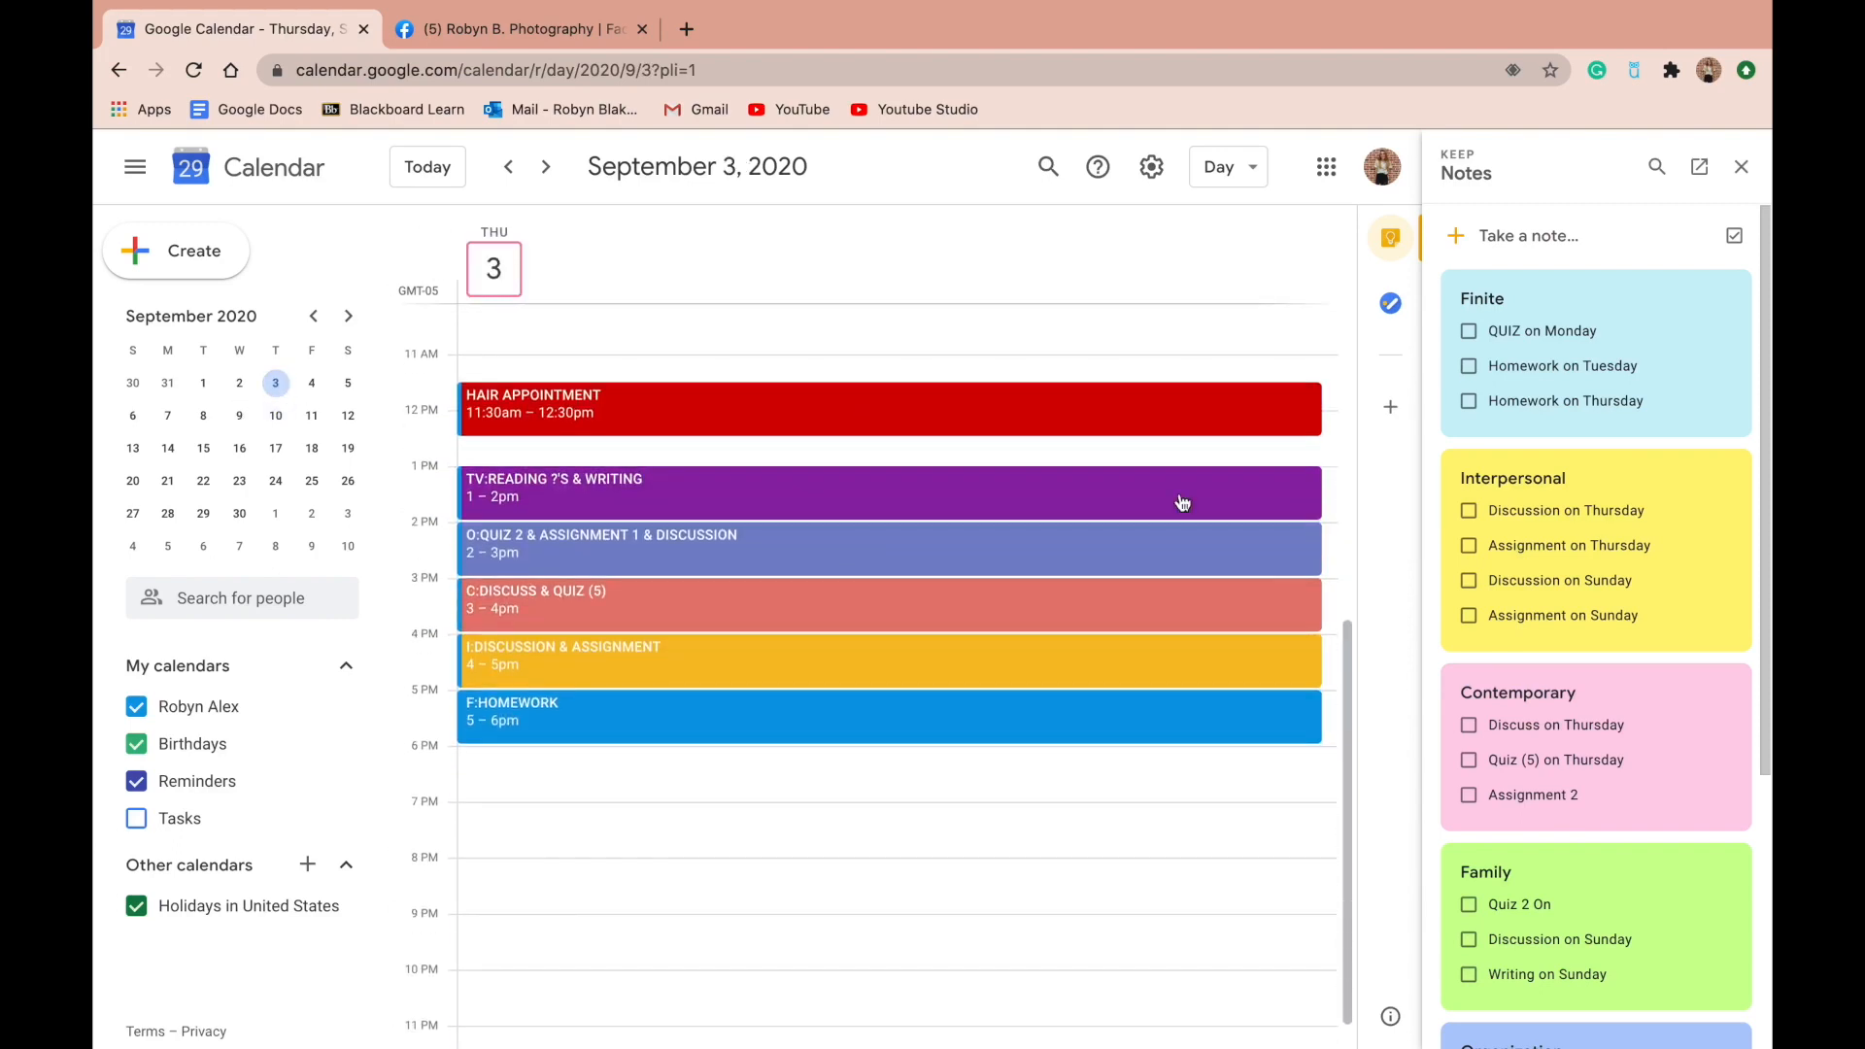
pyautogui.scroll(-4, 1700, 544)
pyautogui.click(1390, 303)
pyautogui.scroll(-5, 1647, 404)
pyautogui.scroll(5, 1647, 404)
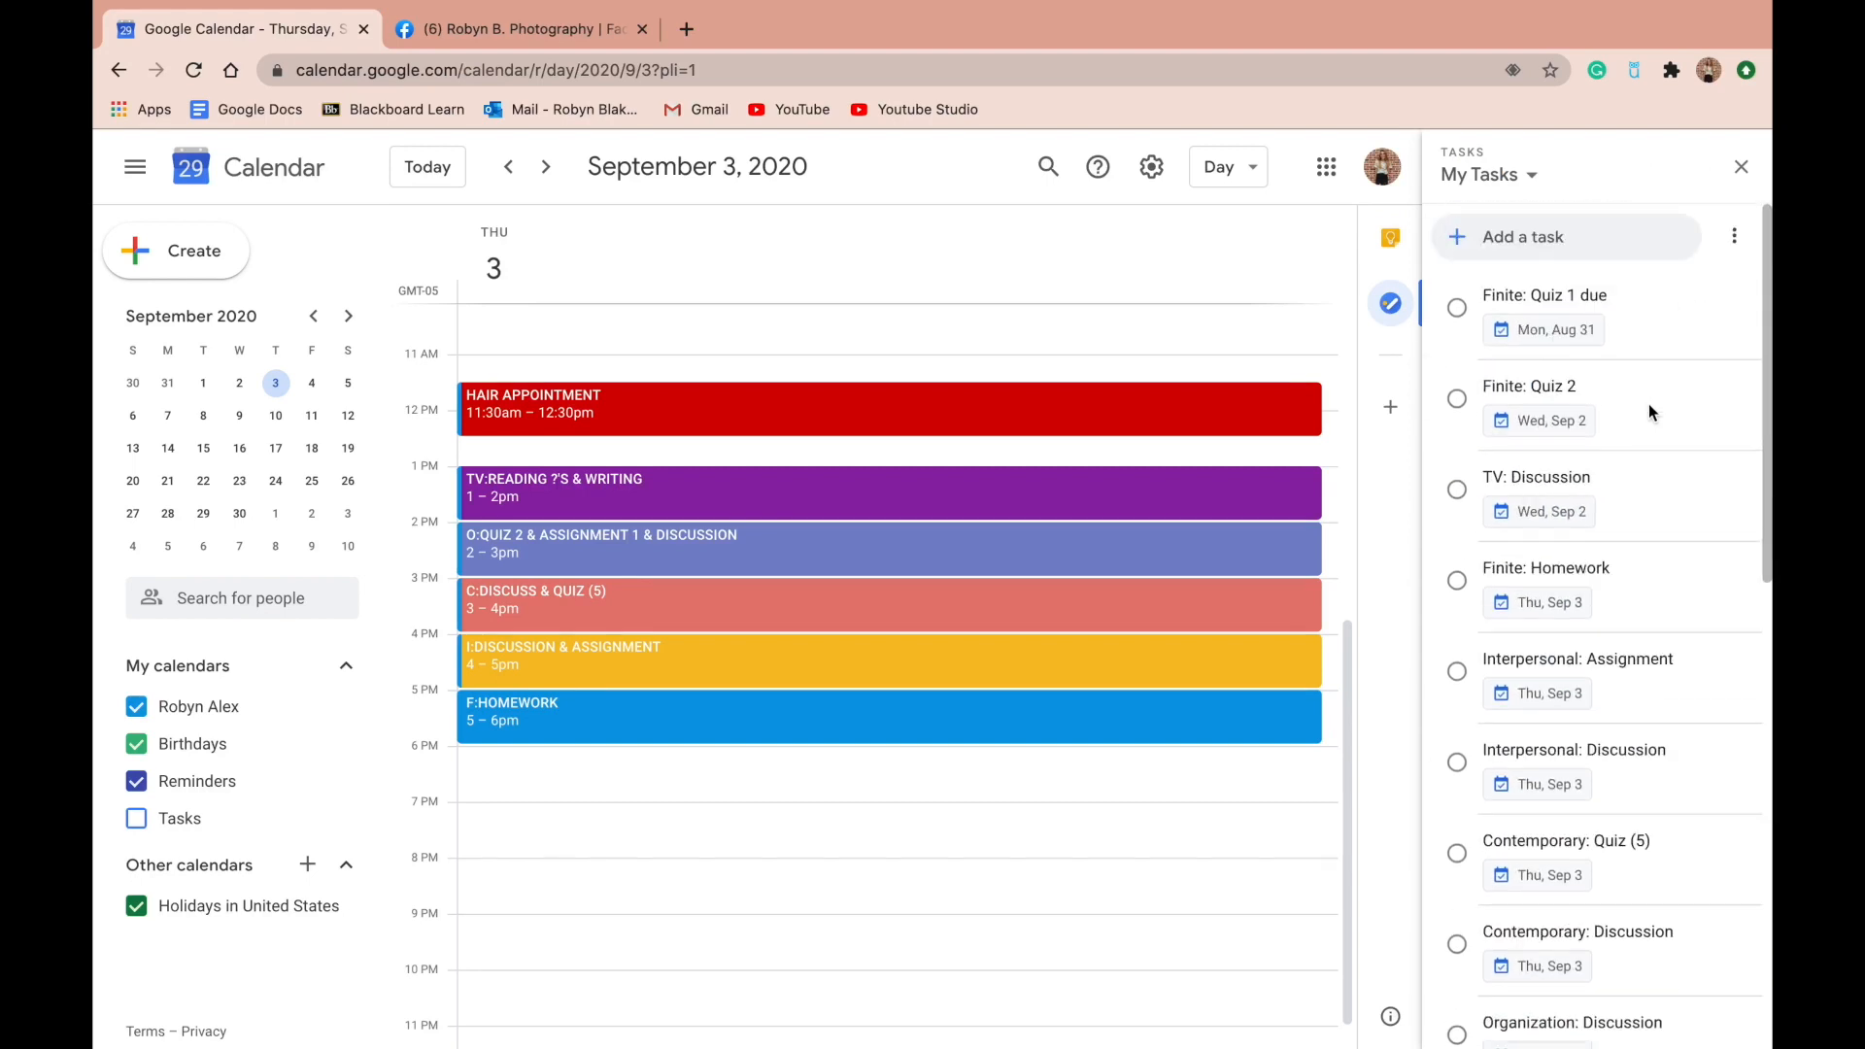
# Browse the calendar days around the start of September, including September 1, and return to September 3
pyautogui.click(167, 382)
pyautogui.click(203, 382)
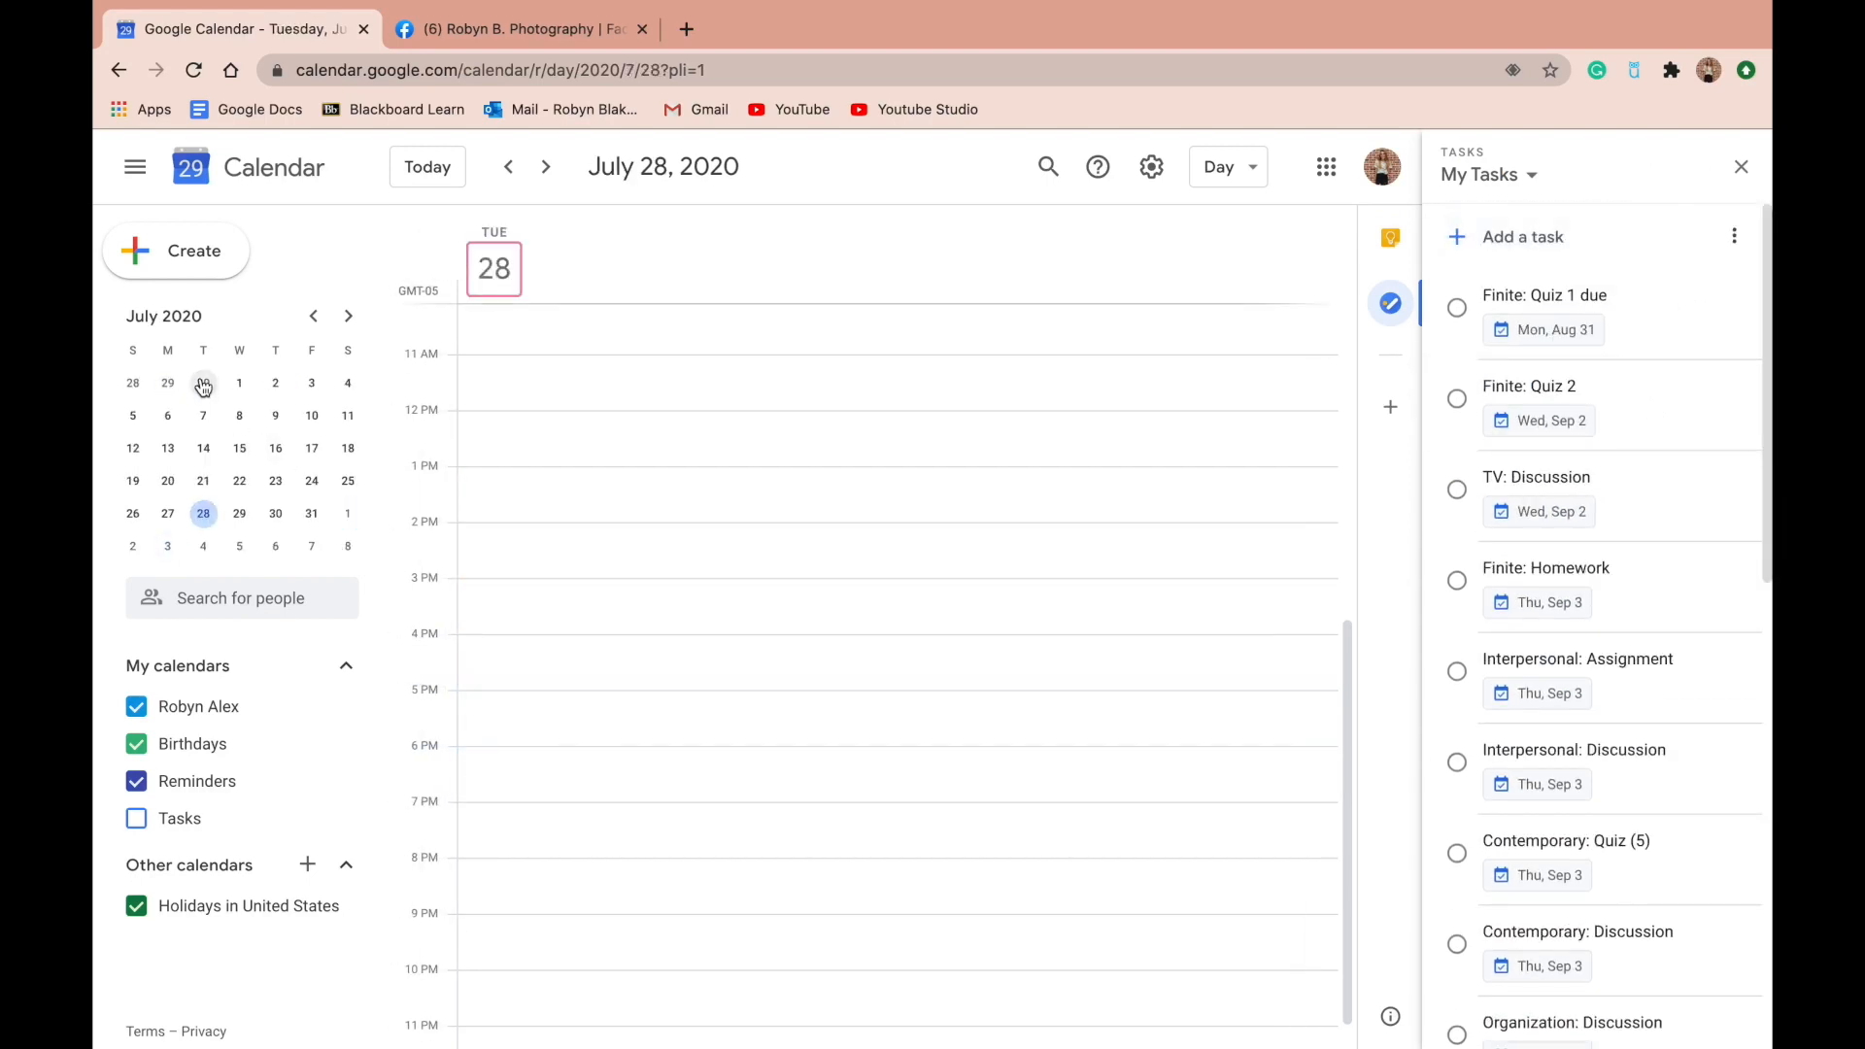
pyautogui.click(348, 316)
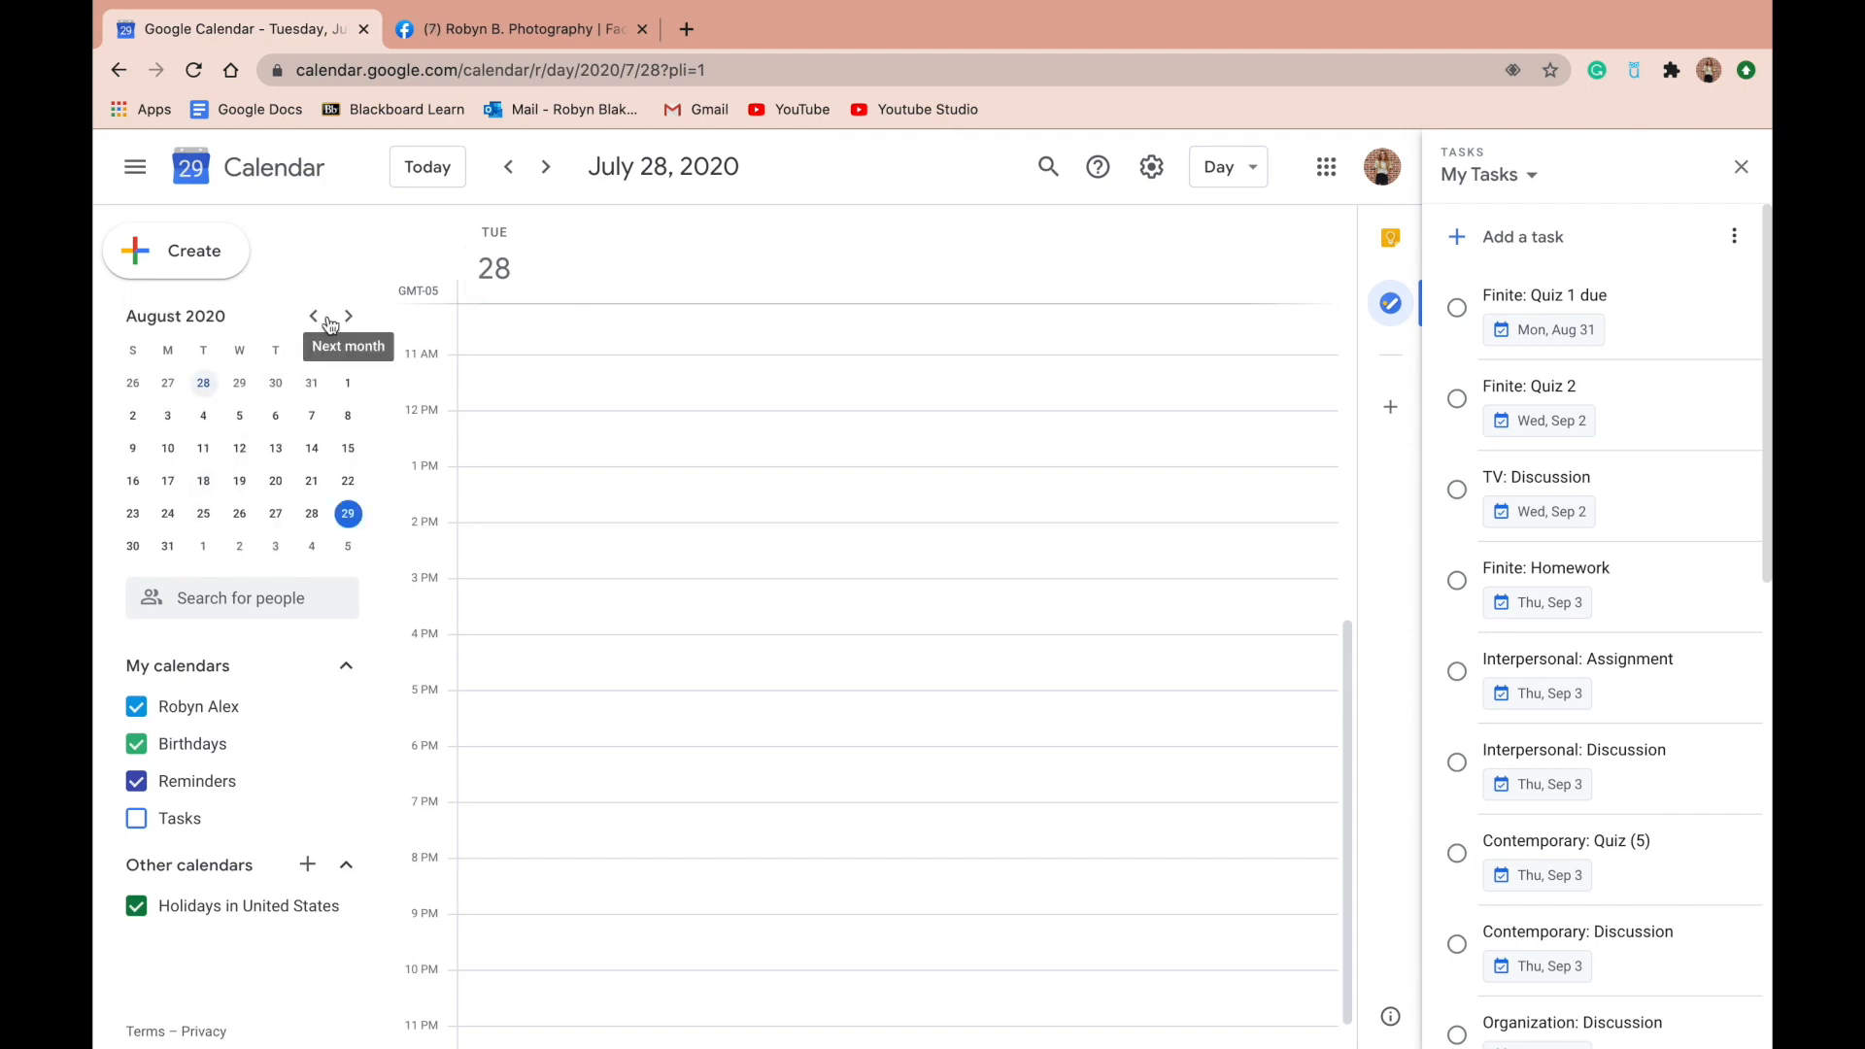
pyautogui.click(200, 513)
pyautogui.click(181, 551)
pyautogui.click(203, 550)
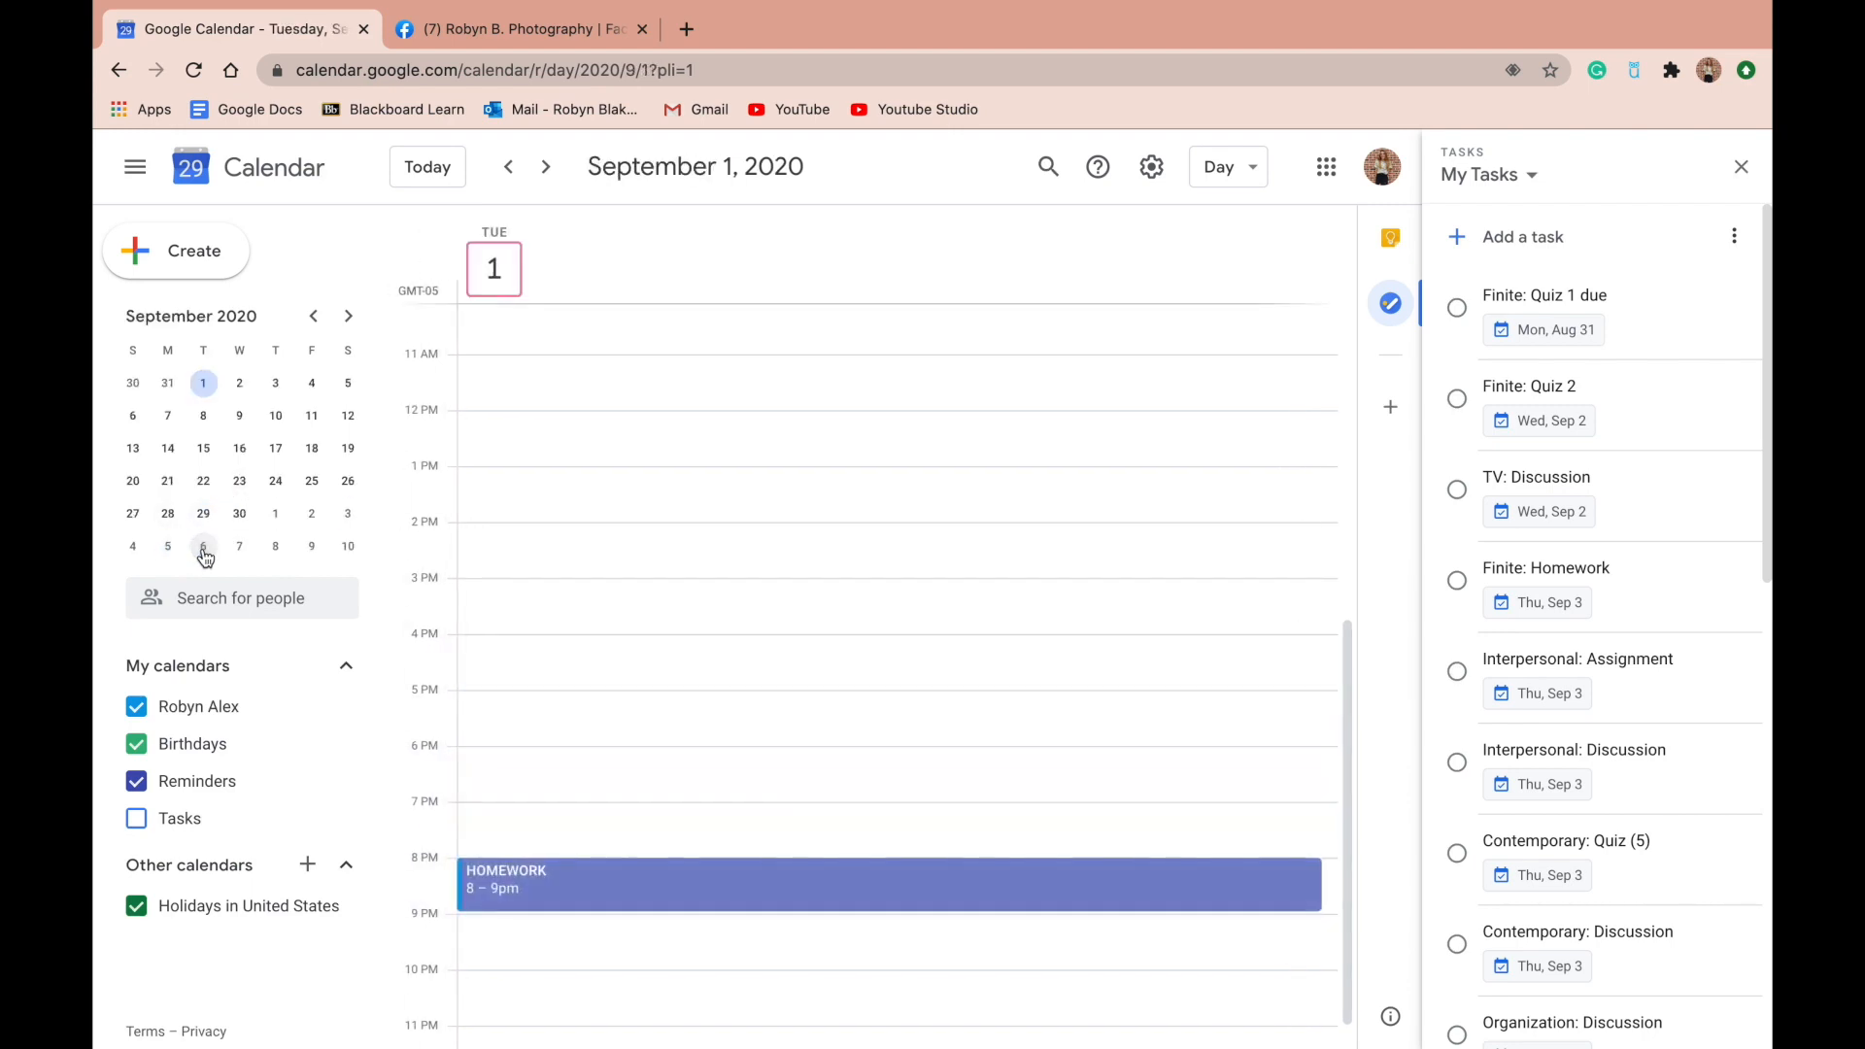
pyautogui.click(277, 383)
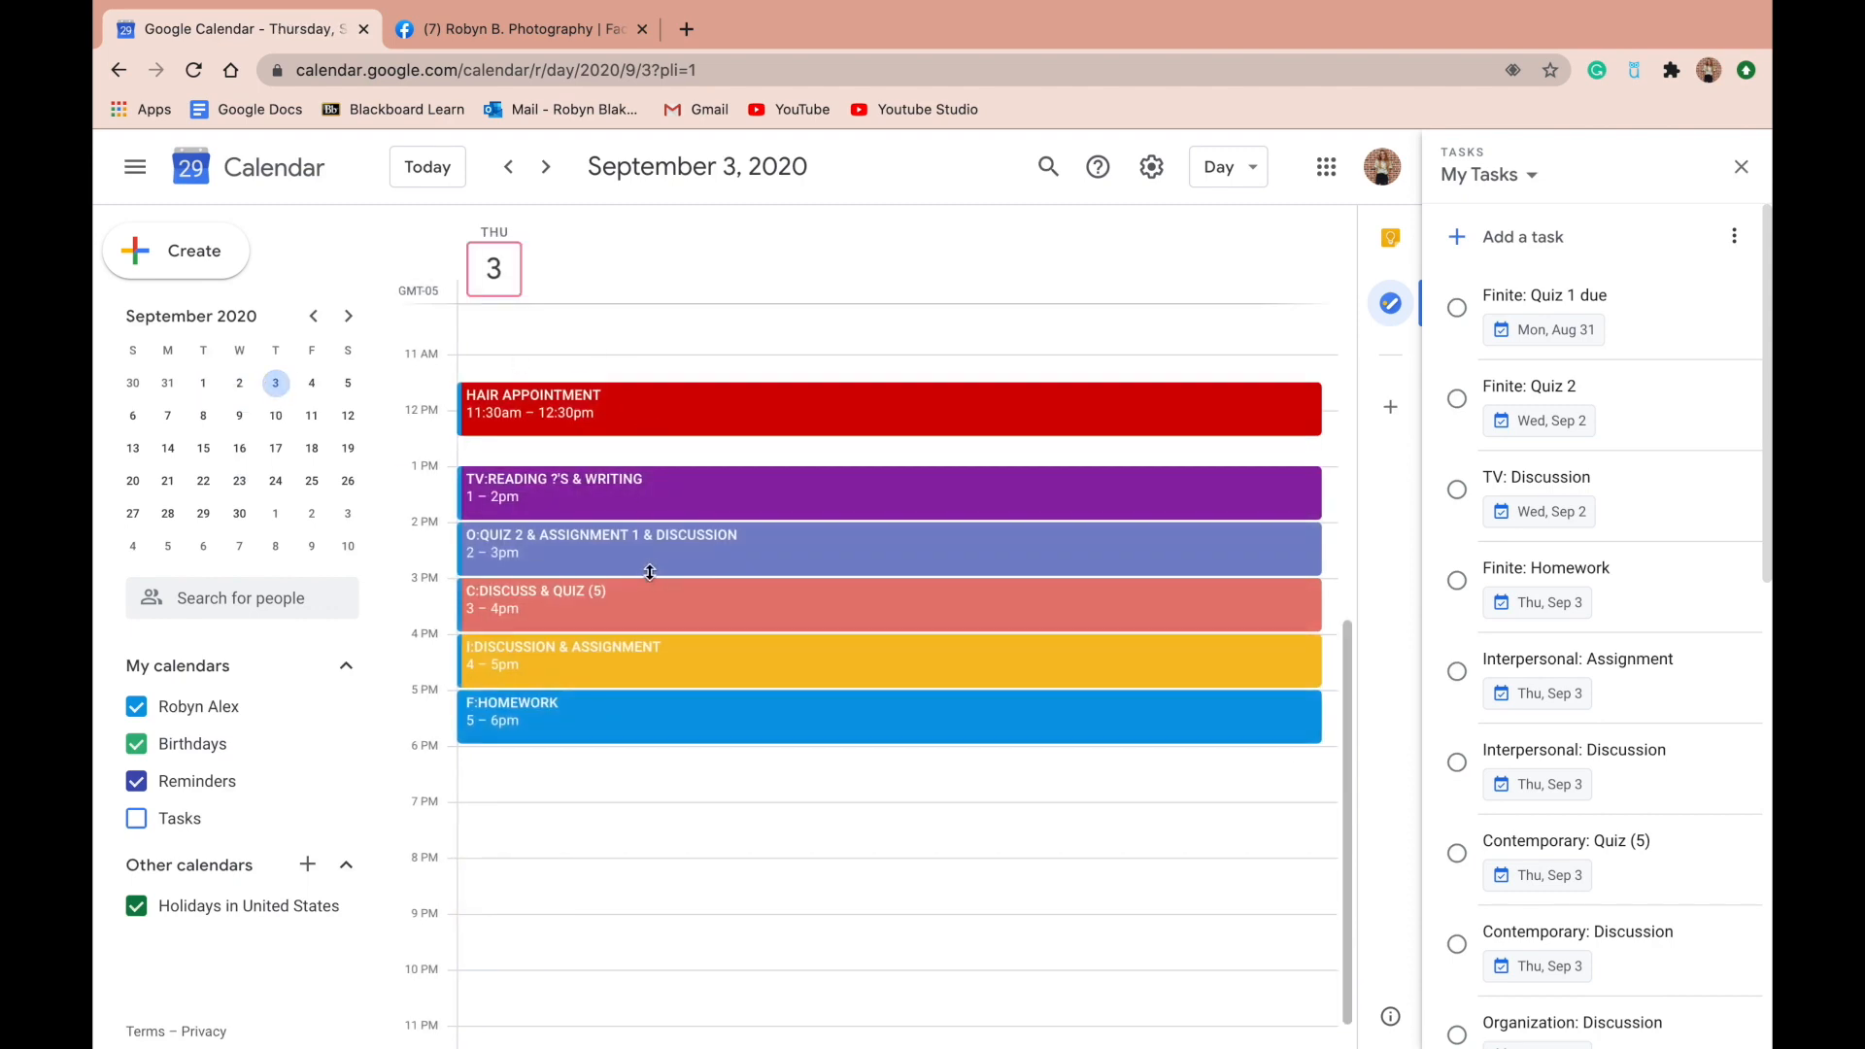
# Compare the September 3 events with the per-course Keep notes and the dated tasks
pyautogui.click(1390, 237)
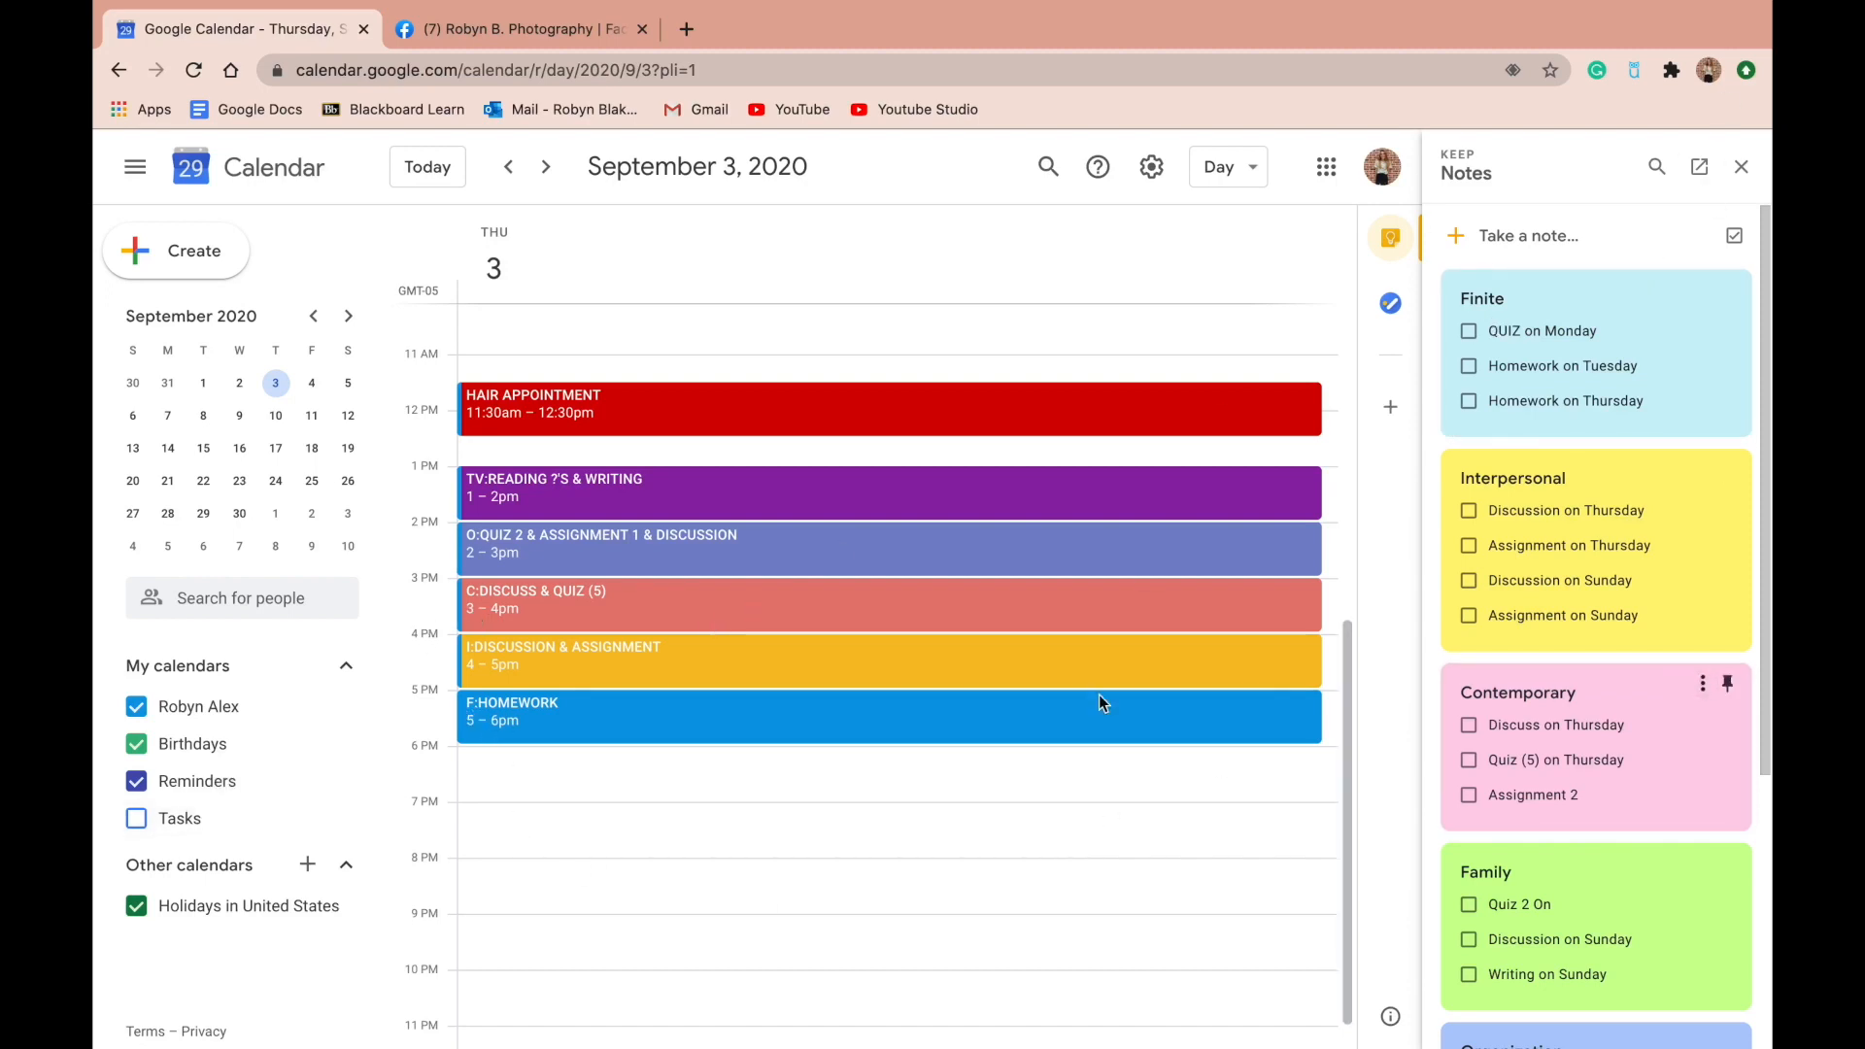
pyautogui.scroll(-4, 1518, 807)
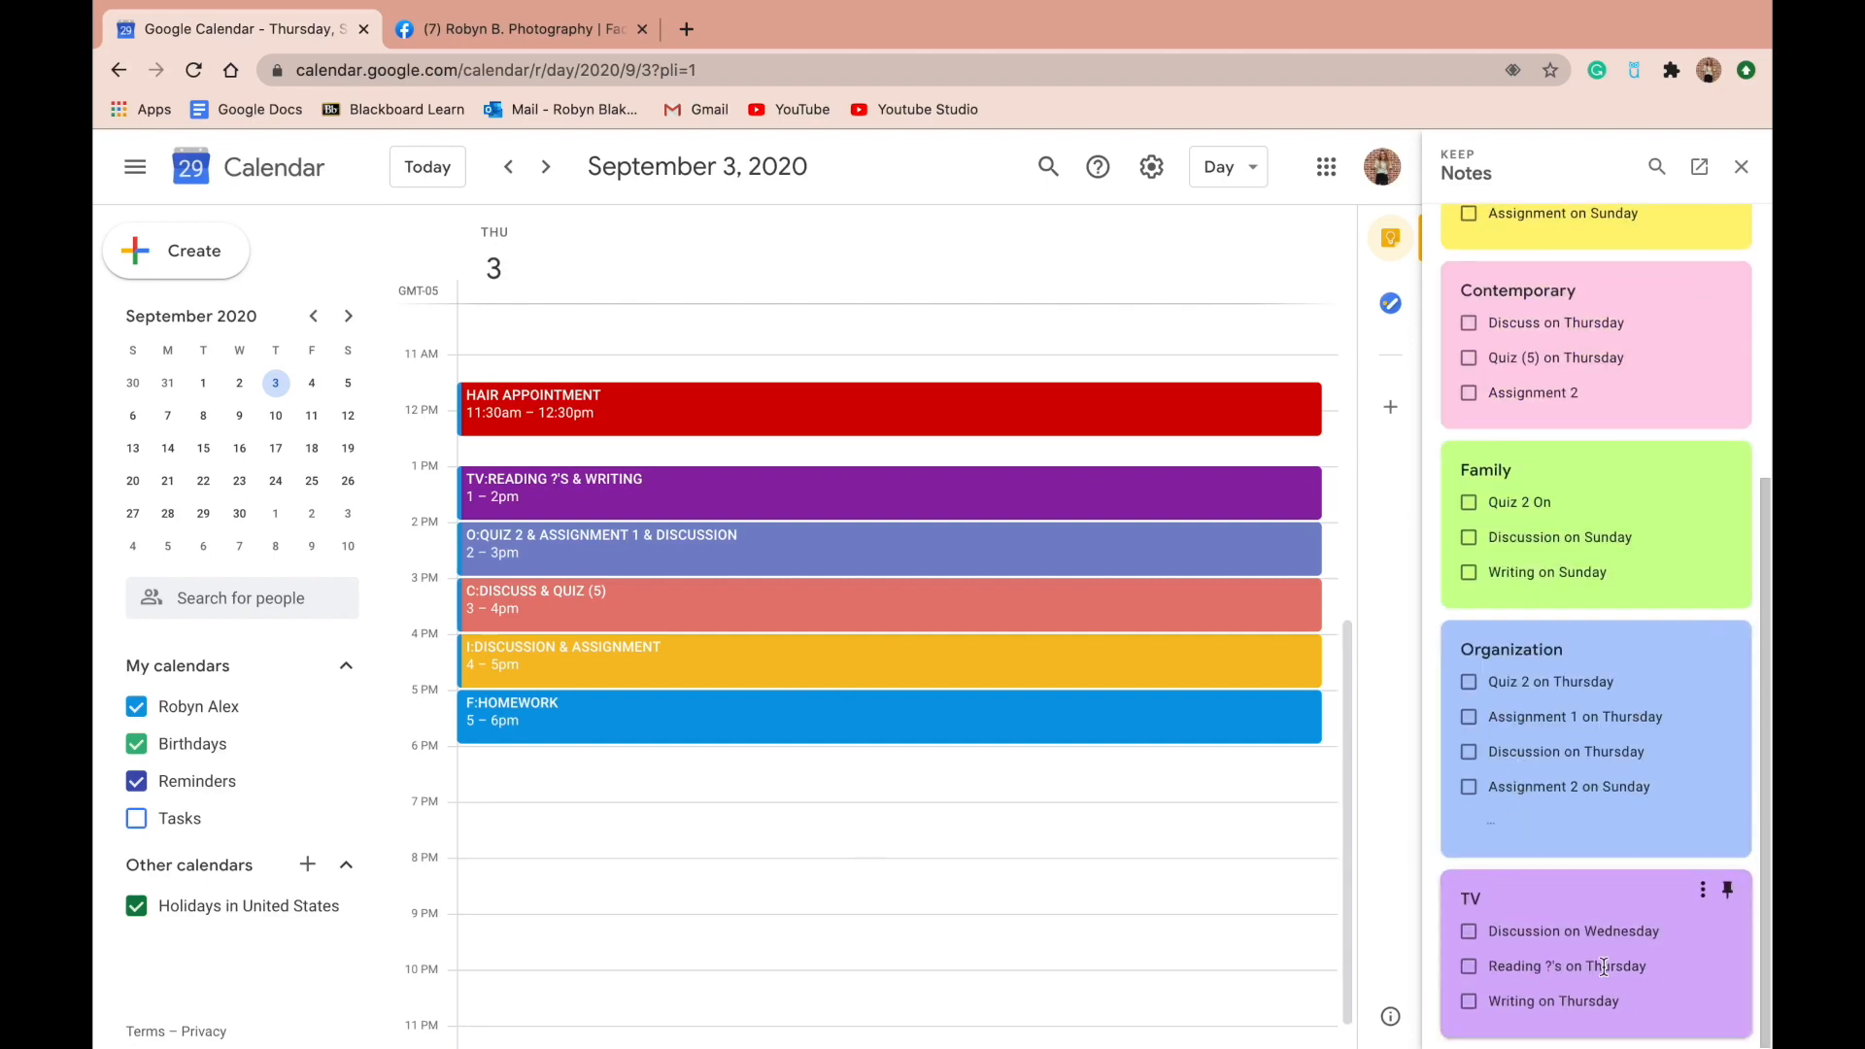
pyautogui.scroll(4, 1599, 288)
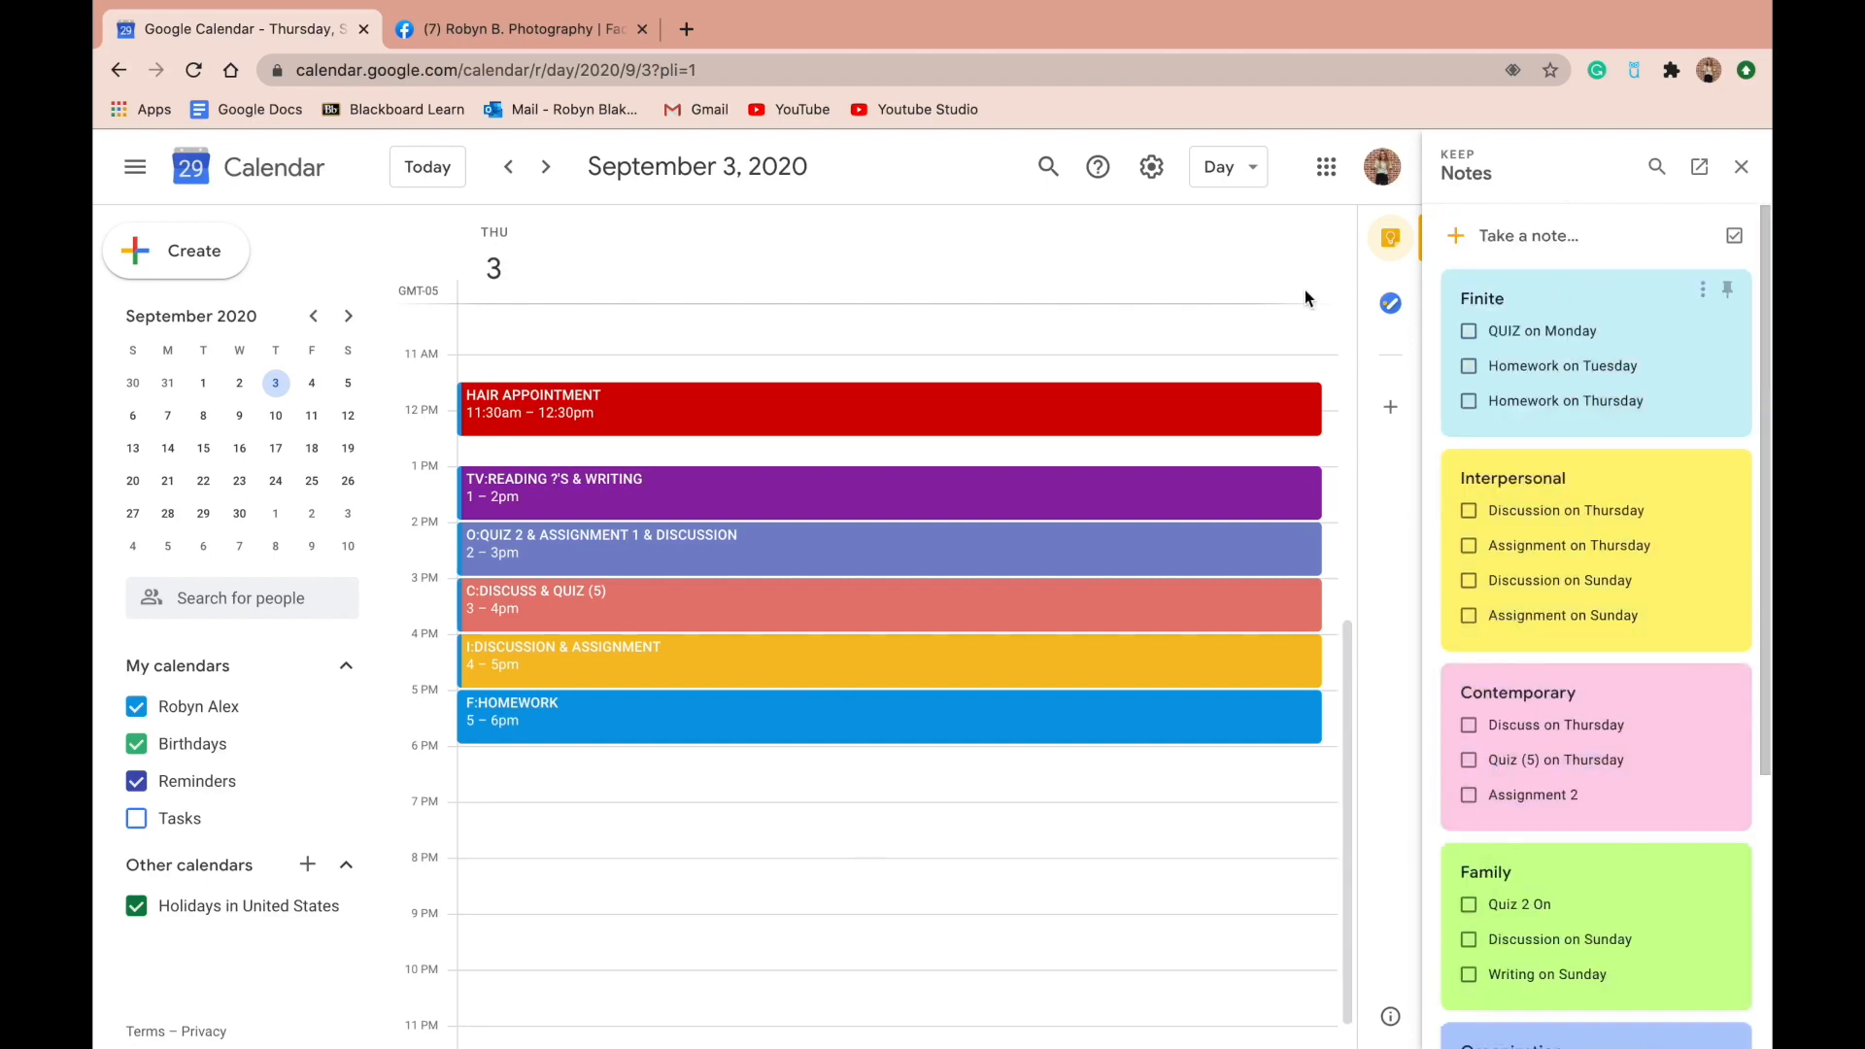
pyautogui.click(1390, 304)
pyautogui.scroll(-10, 1615, 375)
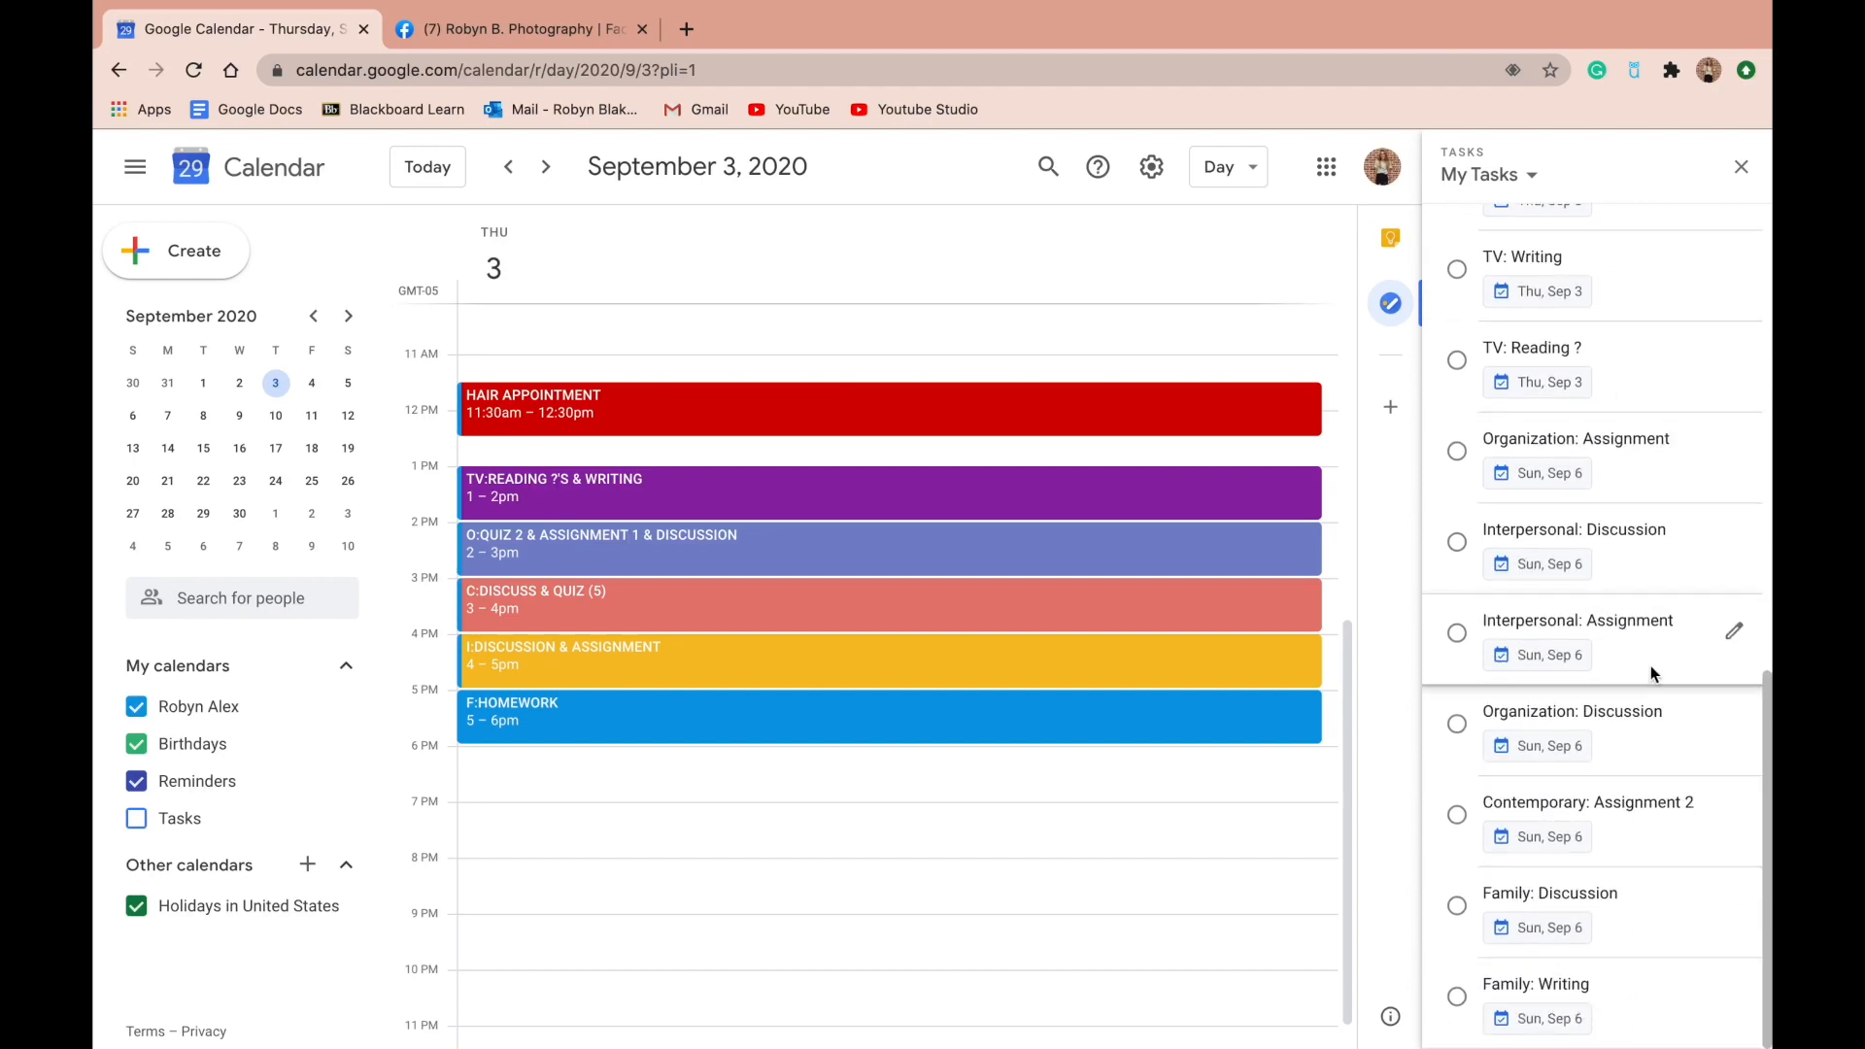
# Try marking the "Finite: Quiz 1 due" task as completed, and undo the completion
pyautogui.scroll(10, 1573, 405)
pyautogui.click(1457, 306)
pyautogui.click(1710, 1022)
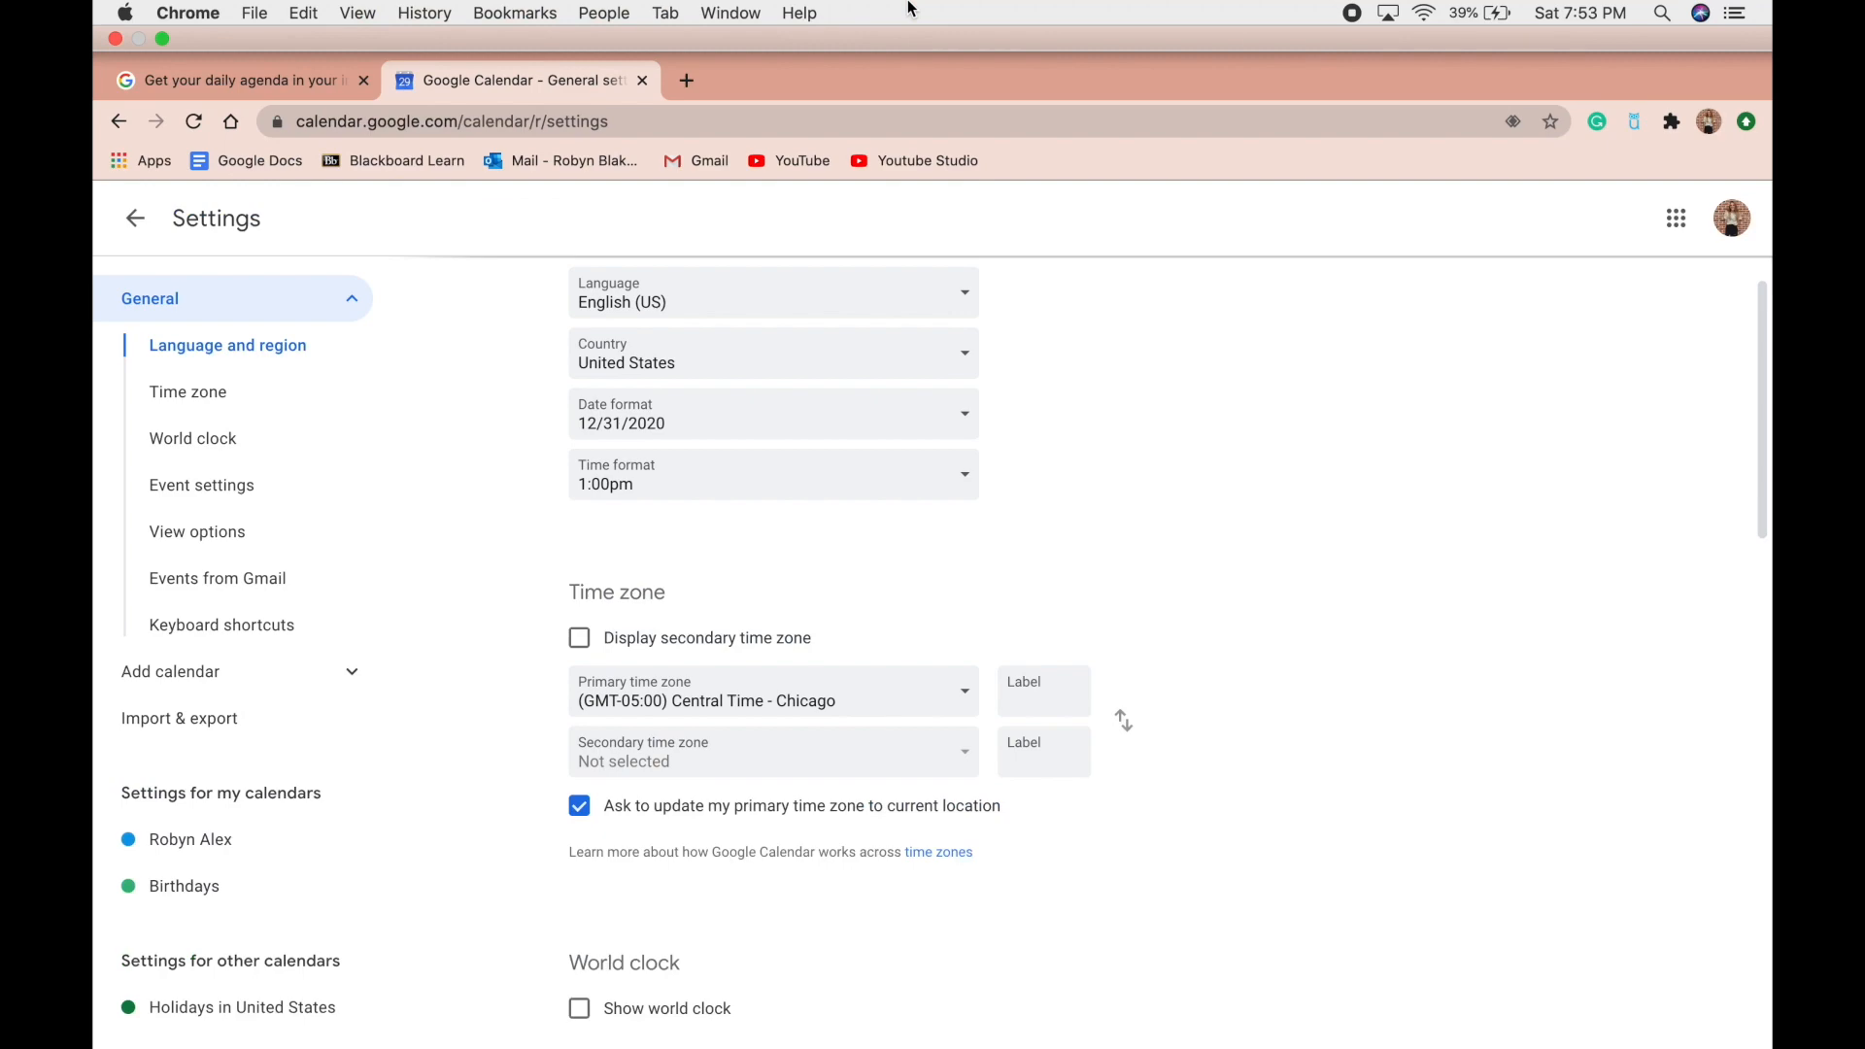
# Open the Daily agenda email options under the personal calendar's other notifications in the calendar settings
pyautogui.scroll(-10, 703, 507)
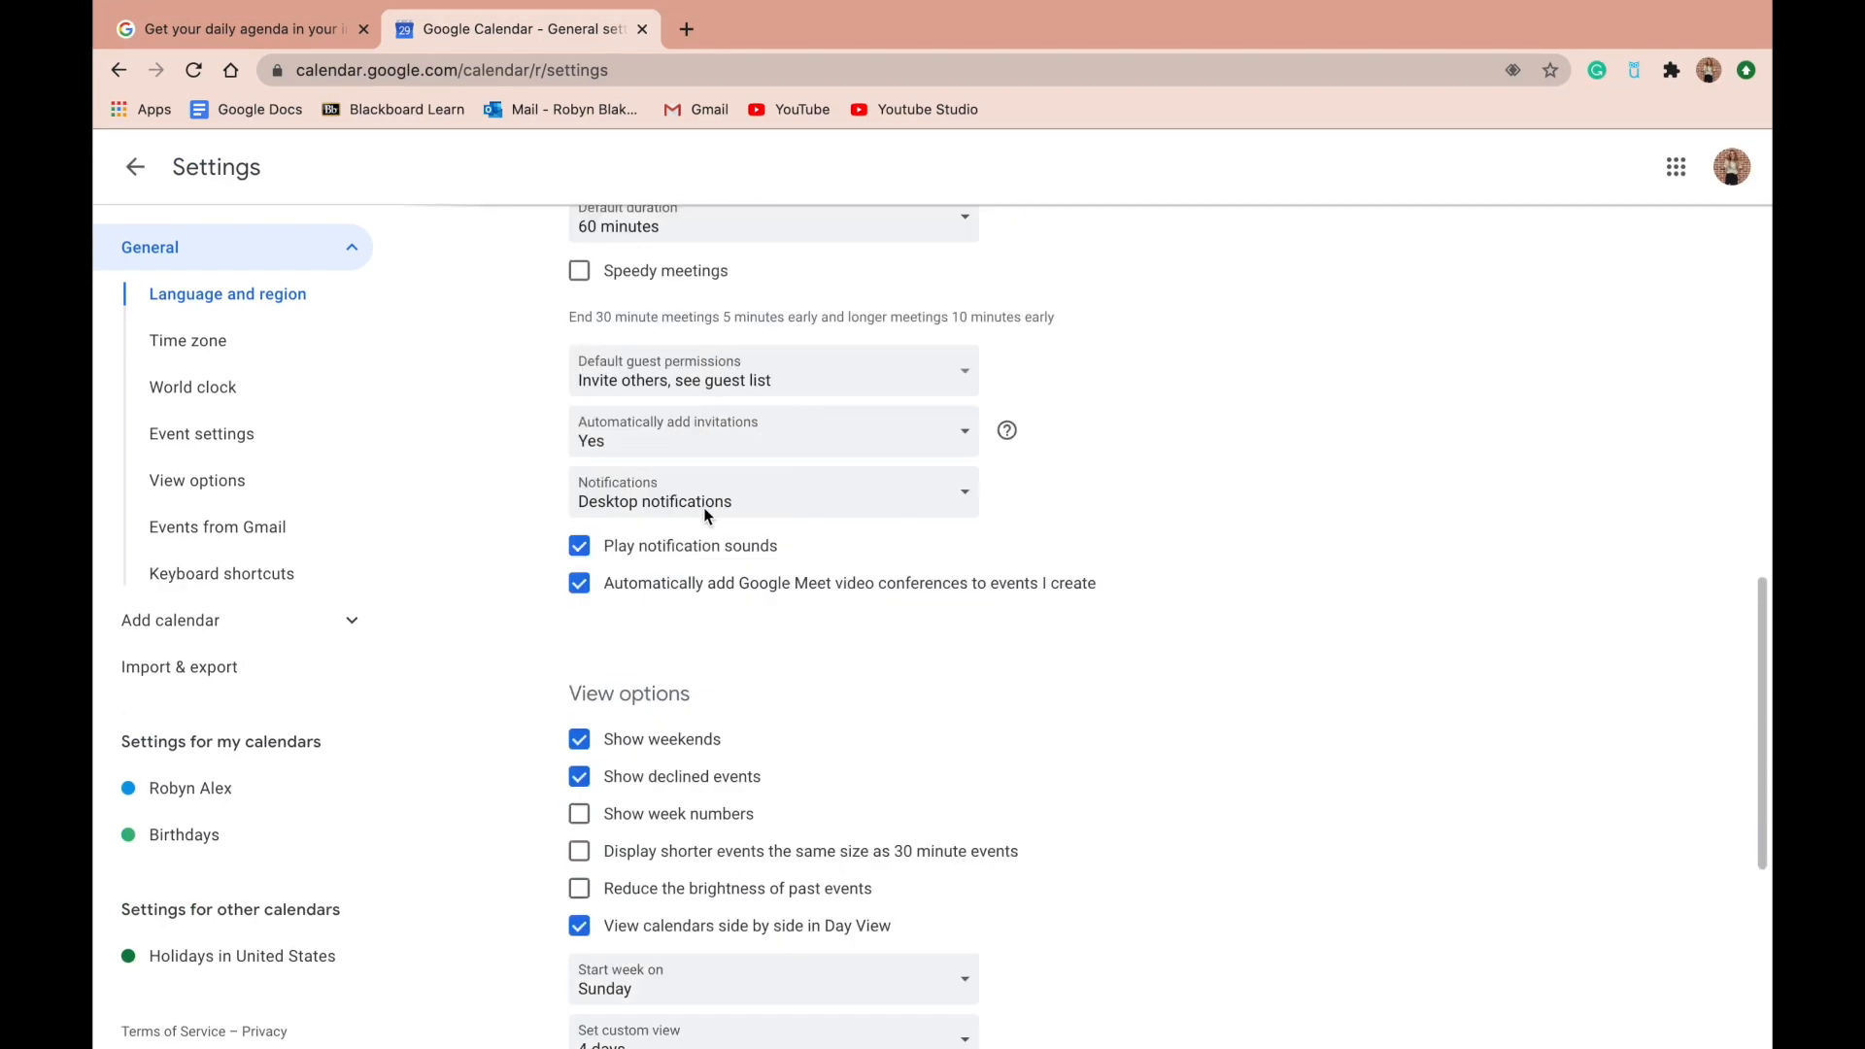
pyautogui.scroll(-3, 703, 507)
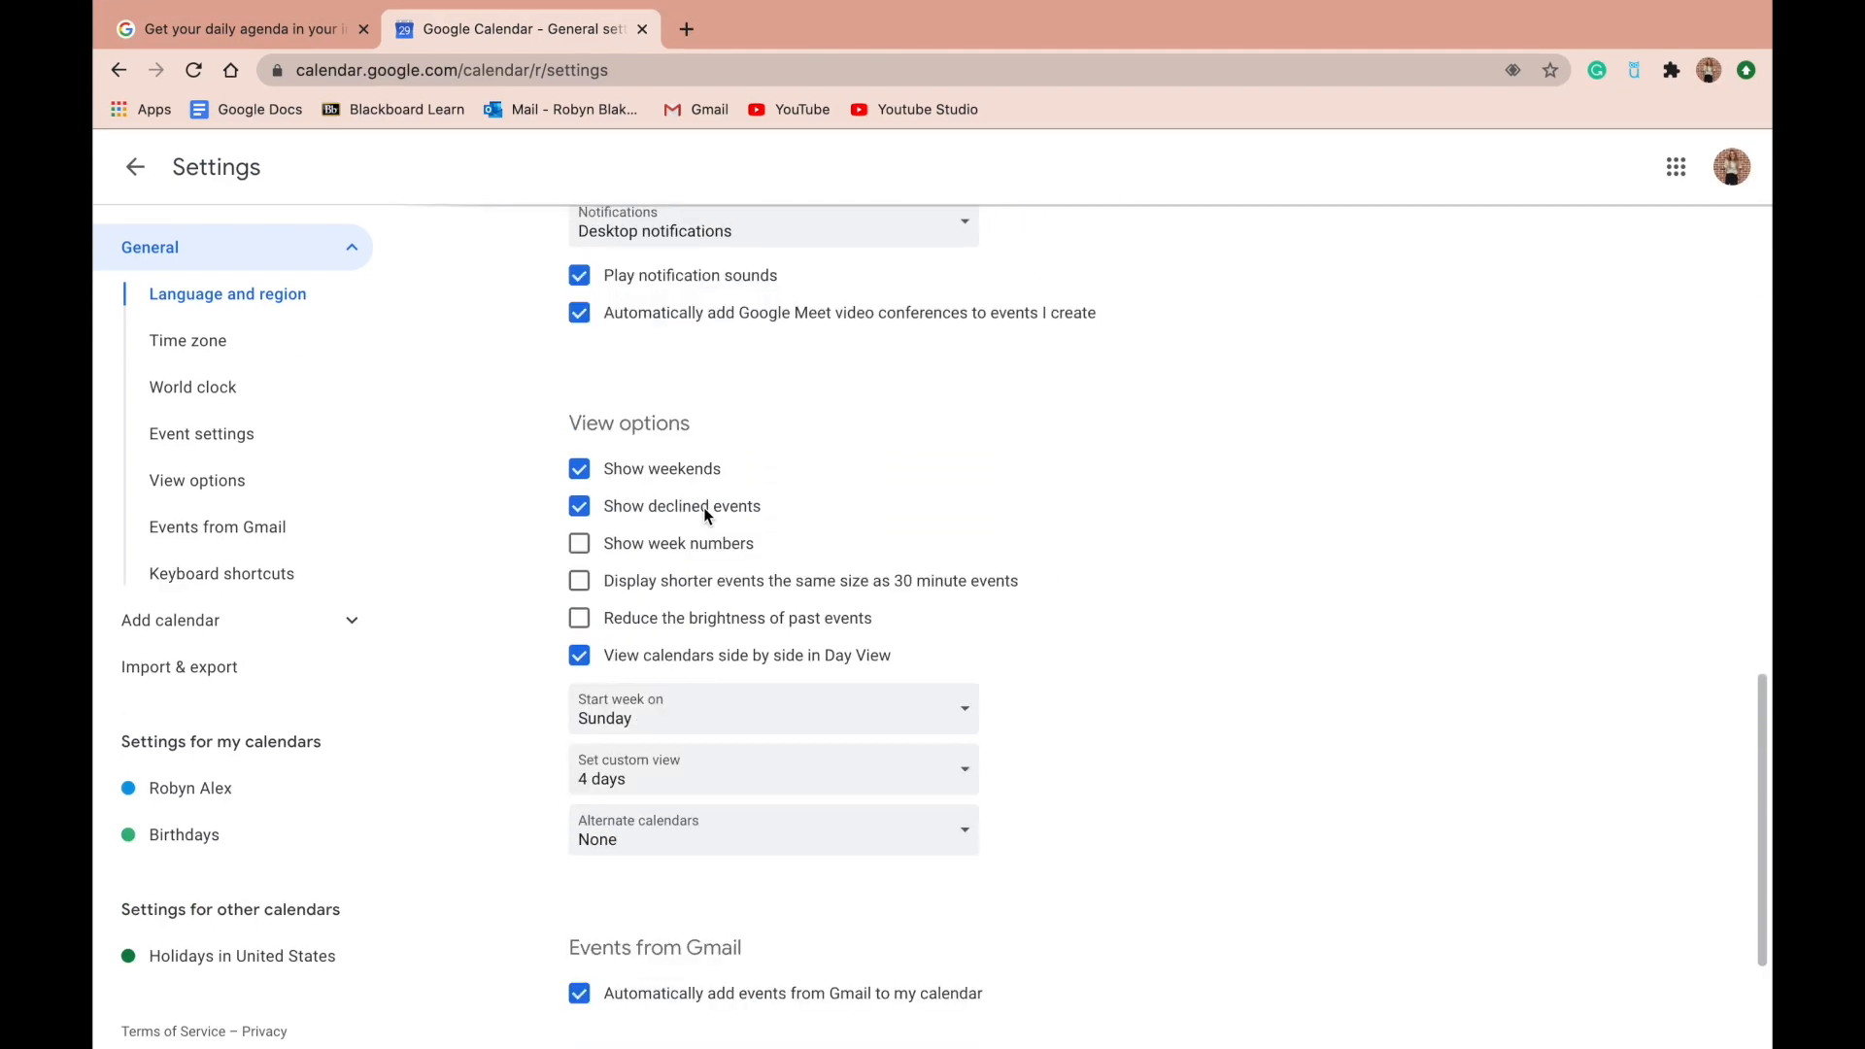
pyautogui.click(251, 438)
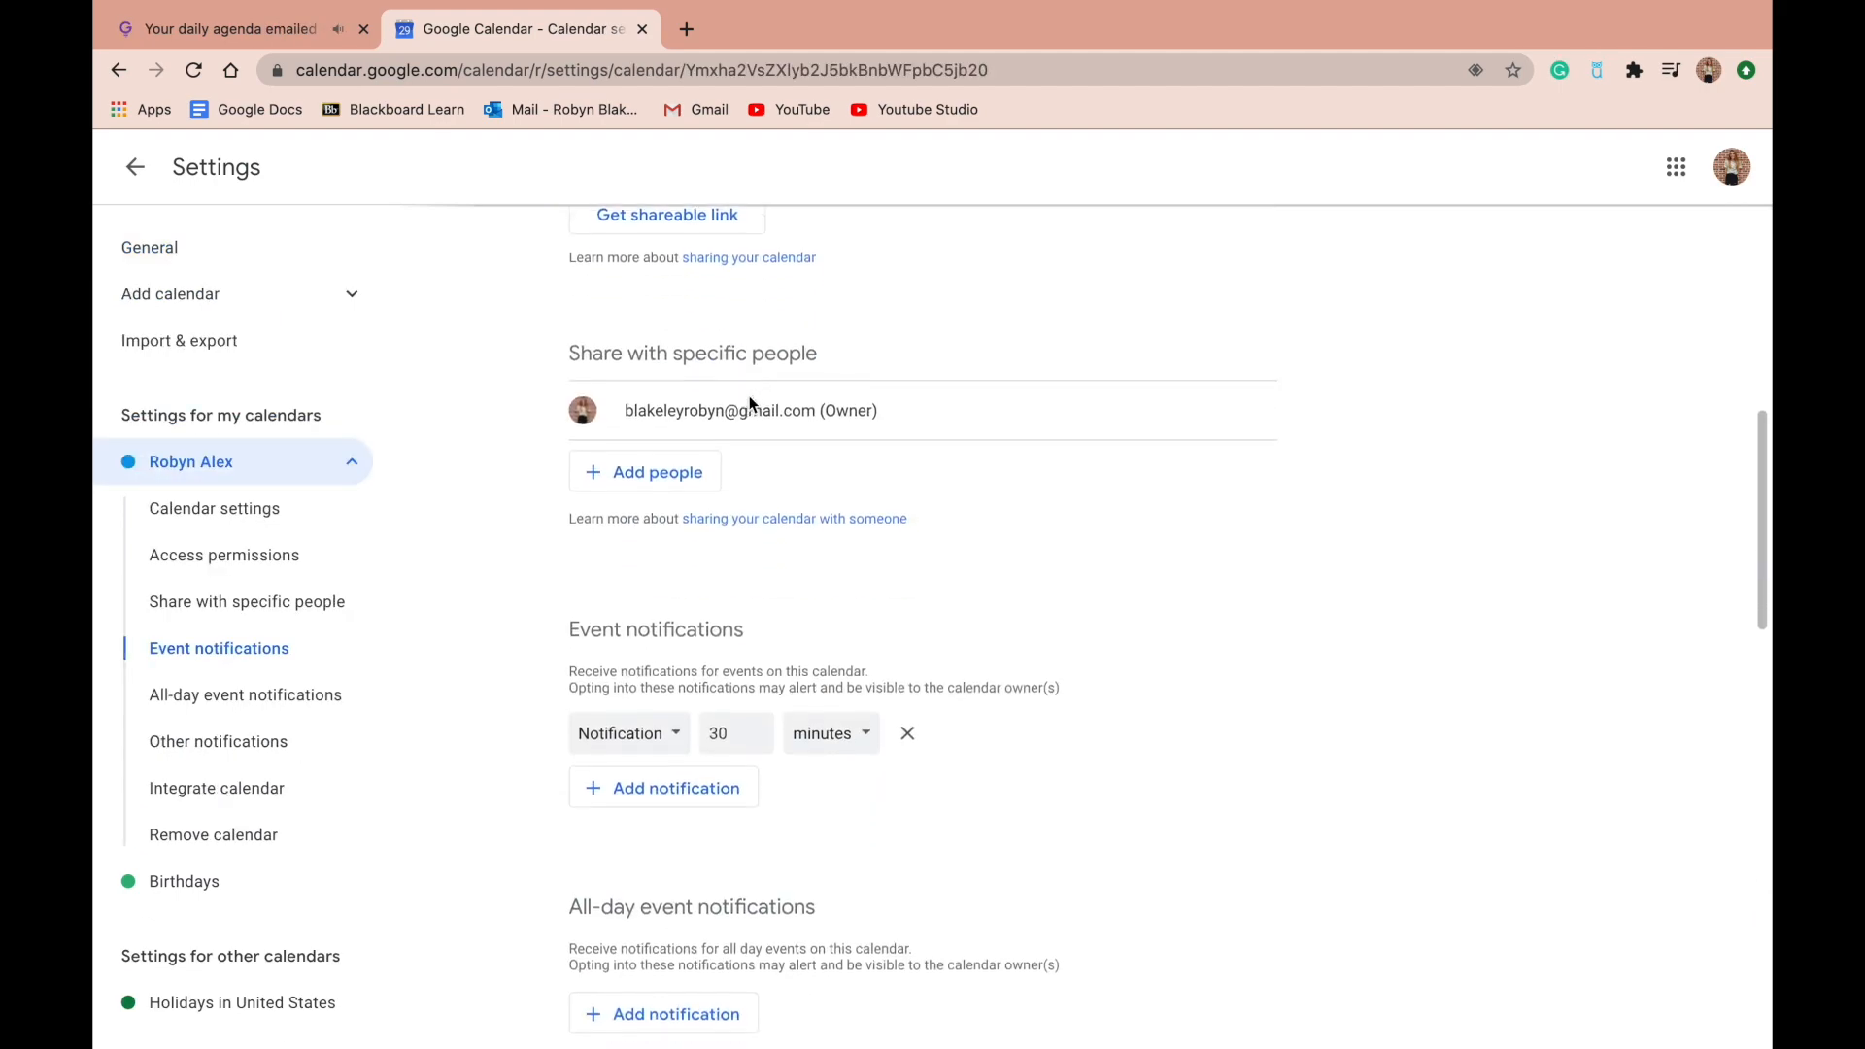
pyautogui.scroll(-7, 749, 404)
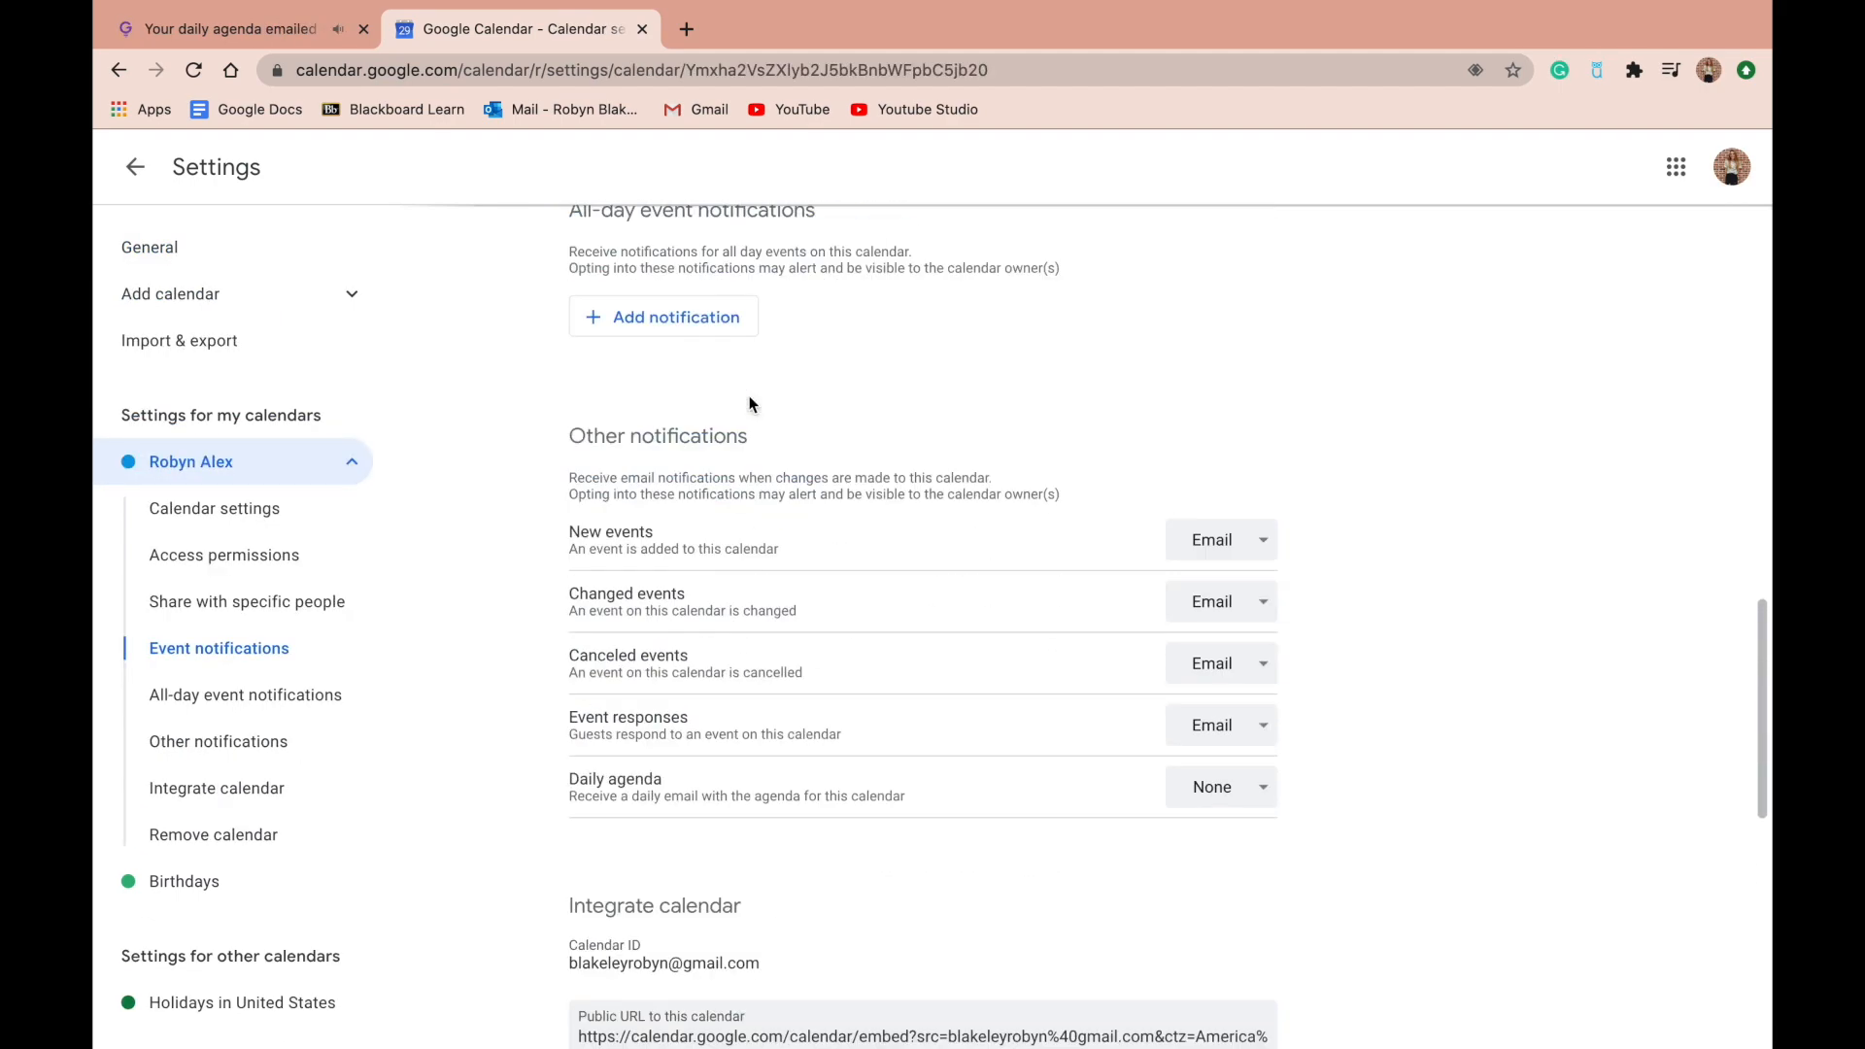
pyautogui.click(1209, 787)
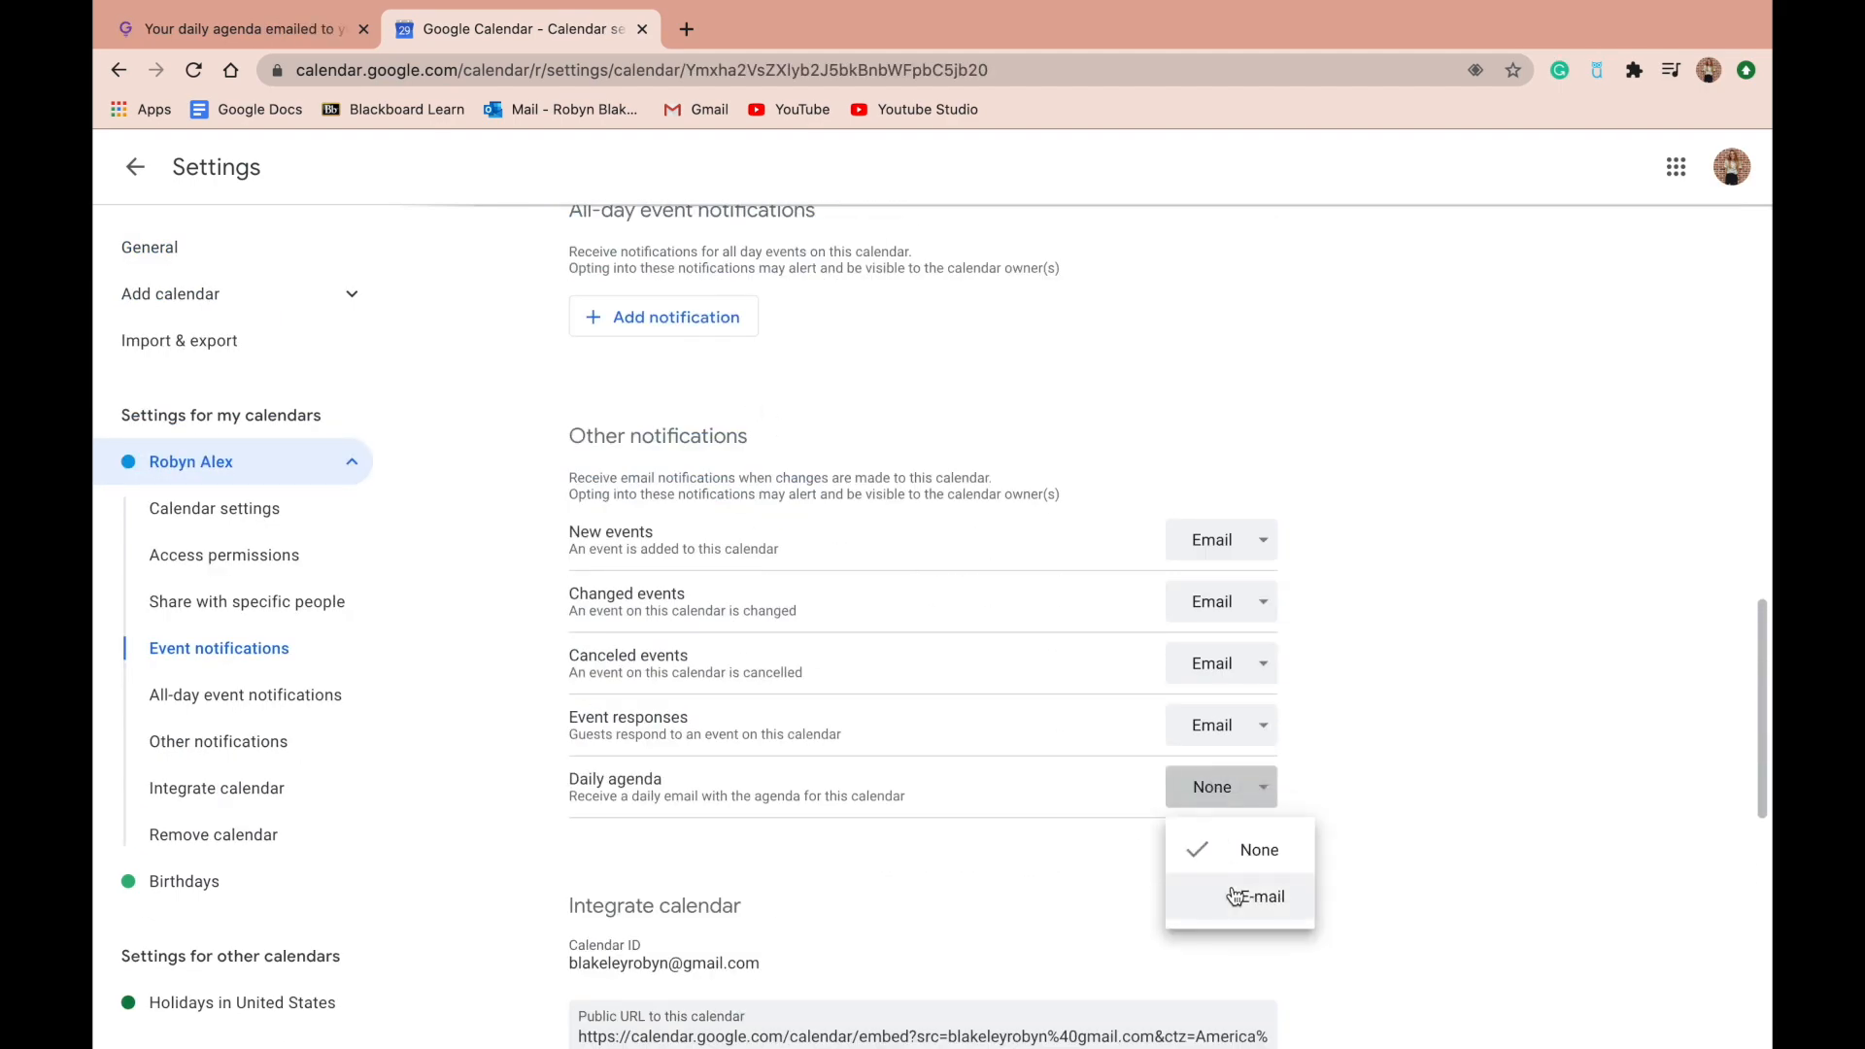